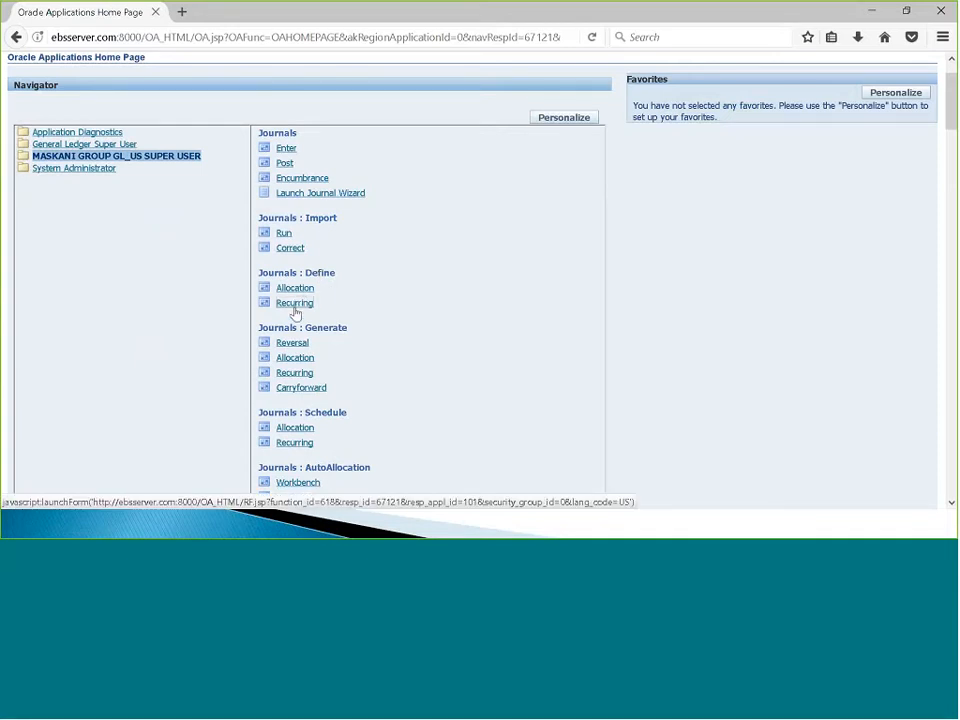
Open the recurring journal definition form, query the saved CSR Activities Journals batch, and open its journal entry lines.
left_click(295, 310)
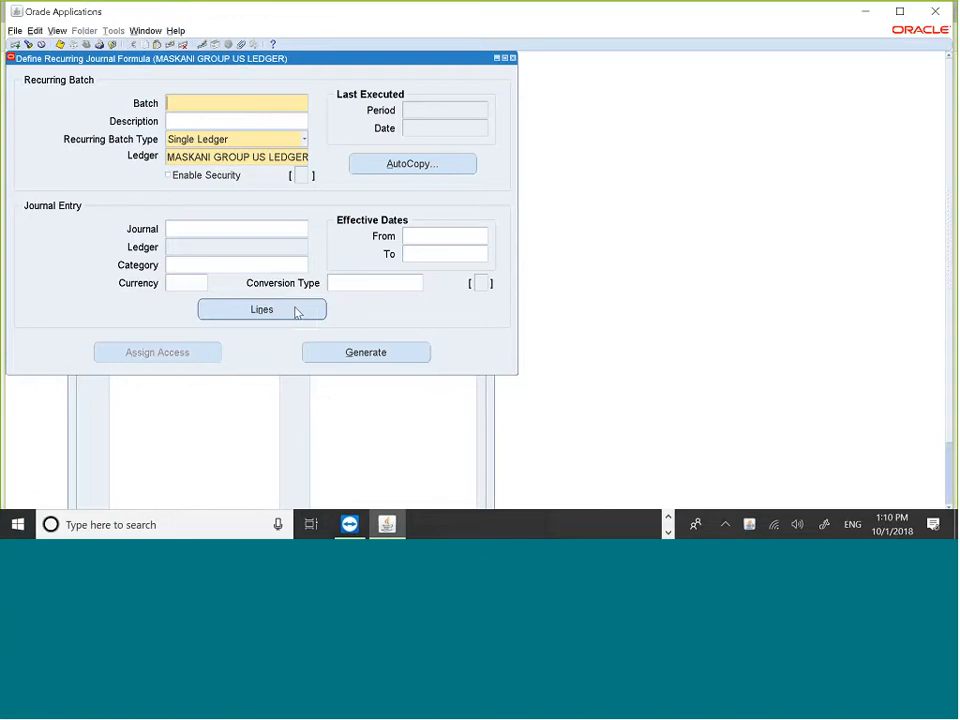
key("ctrl+F11")
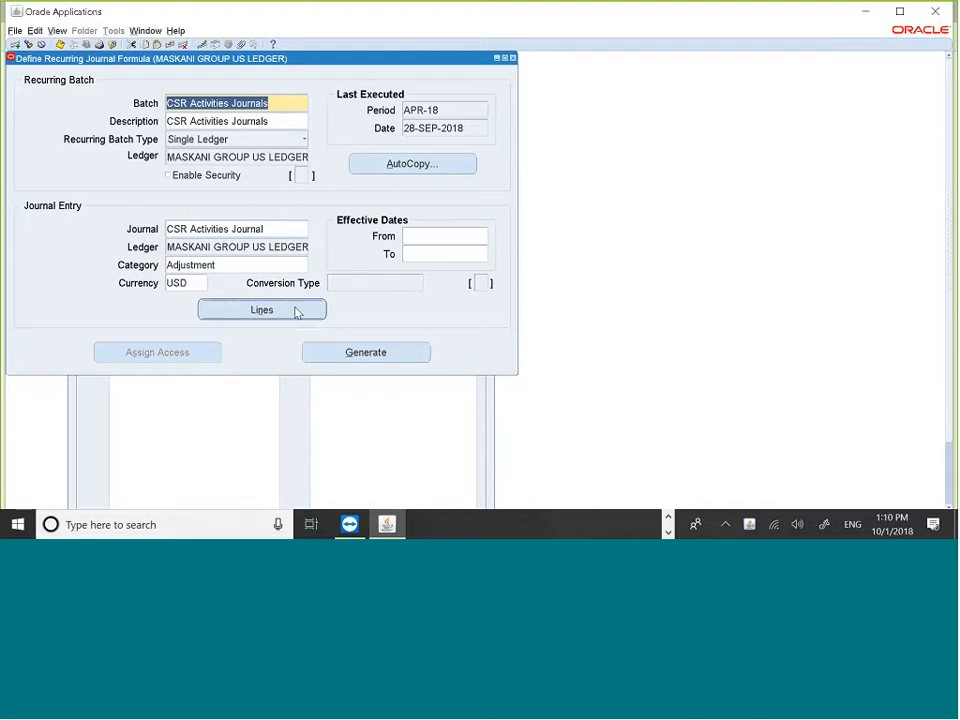
left_click(261, 310)
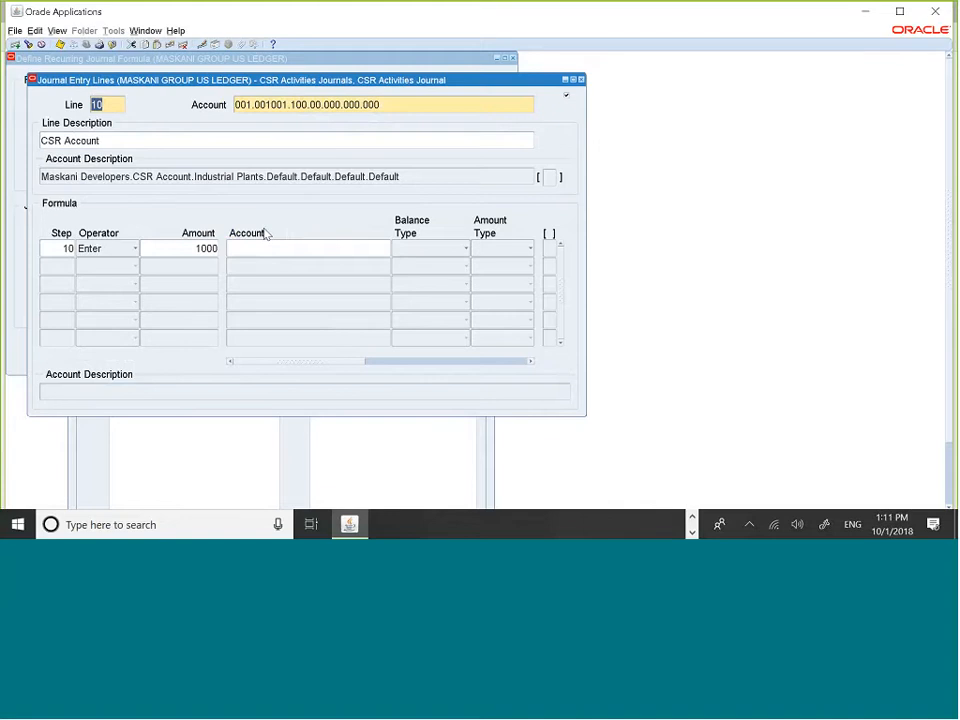
Review both journal entry lines, then delete the formula step with amount 1000 from line 10, CSR Account.
key("Down")
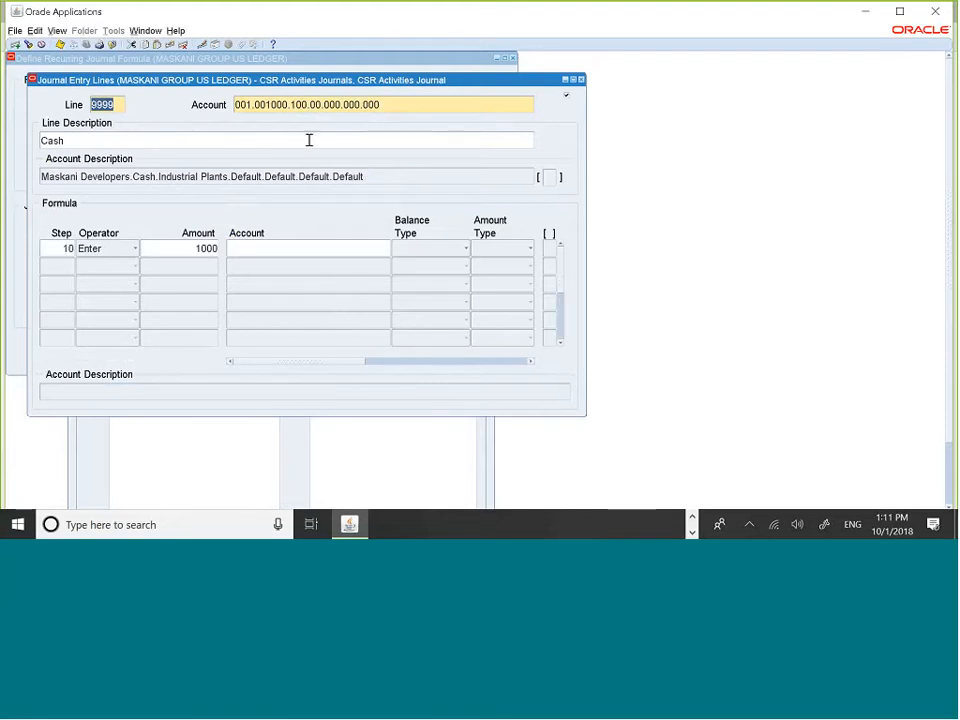
key("Up")
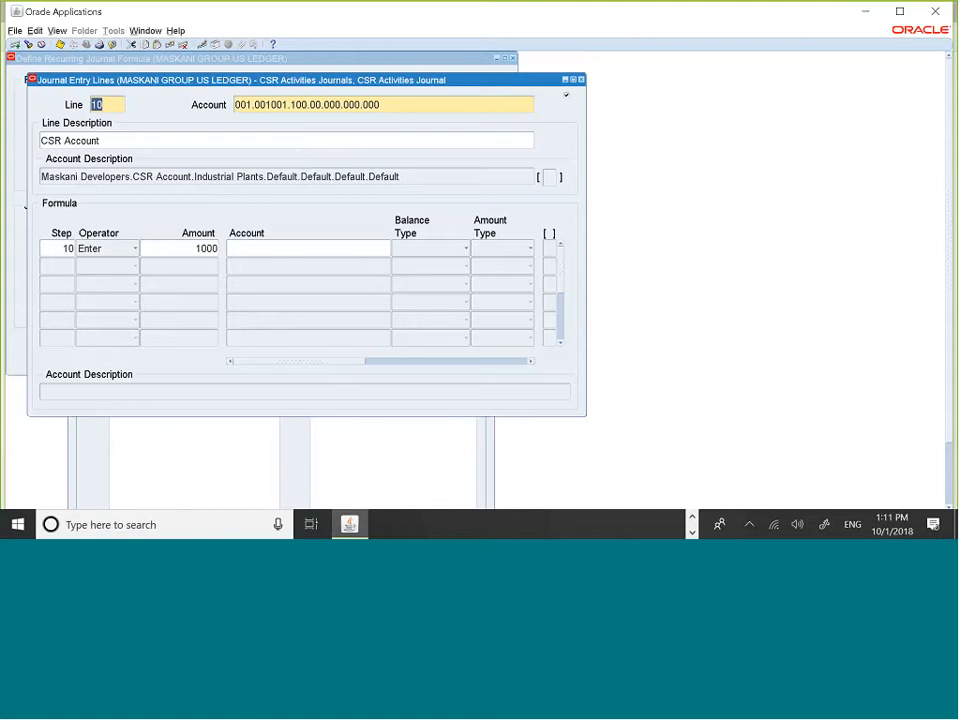
double_click(212, 248)
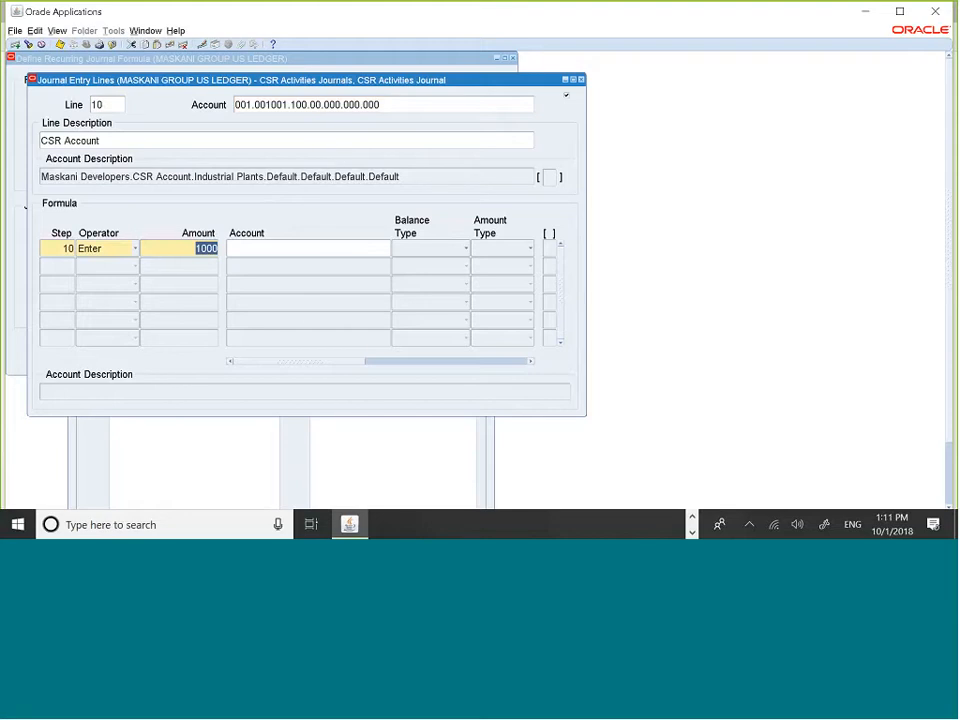
left_click(184, 46)
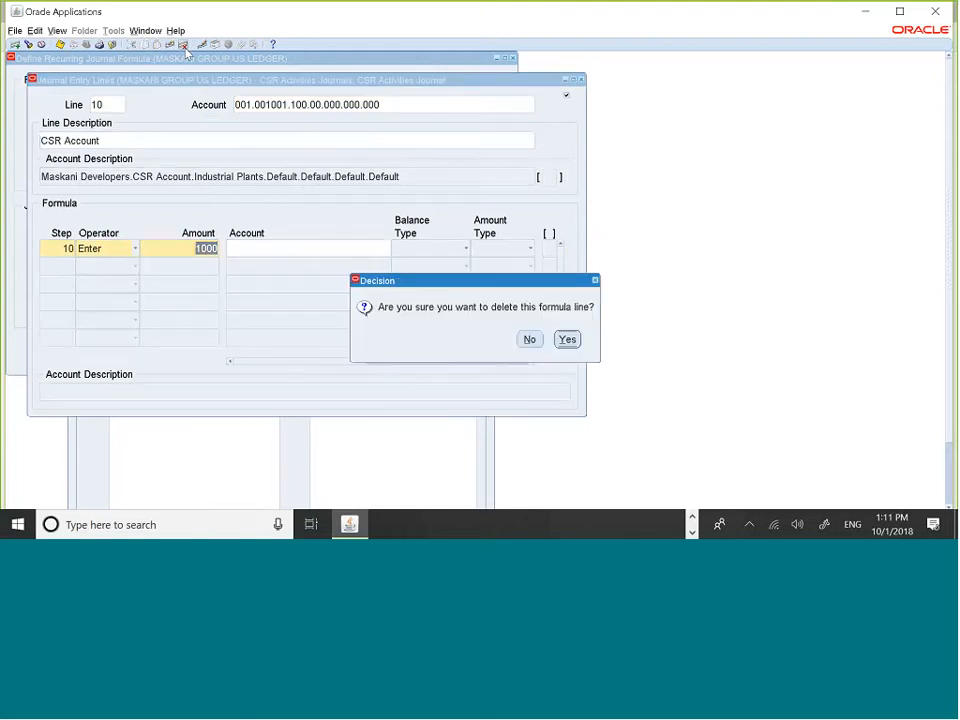
left_click(570, 342)
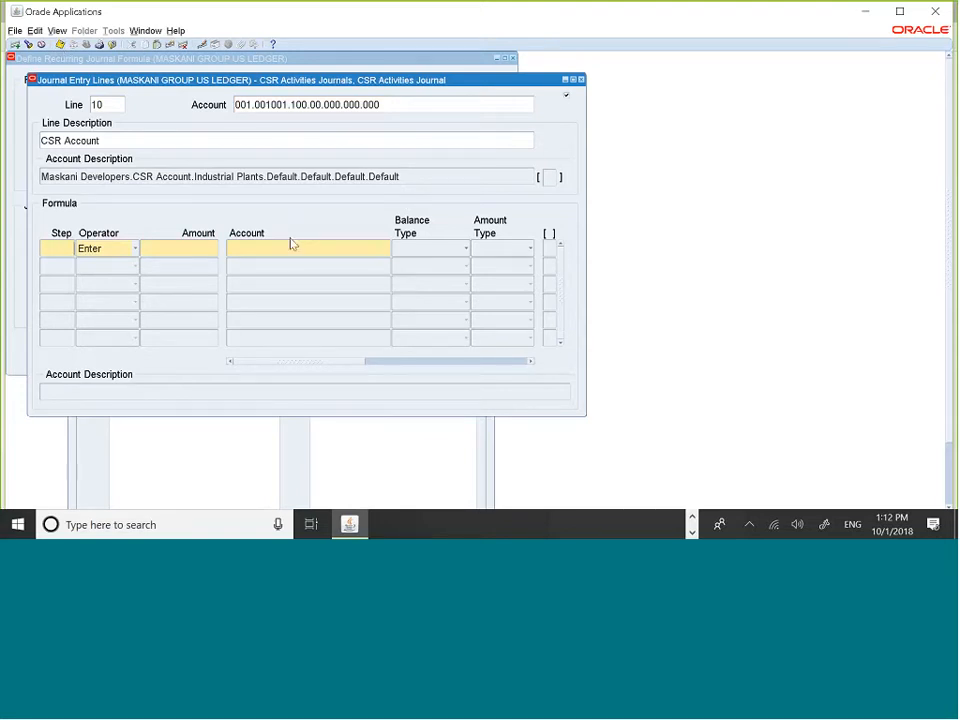
Renumber the Cash journal line as 20, save the change, and close the recurring journal definition.
left_click(291, 104)
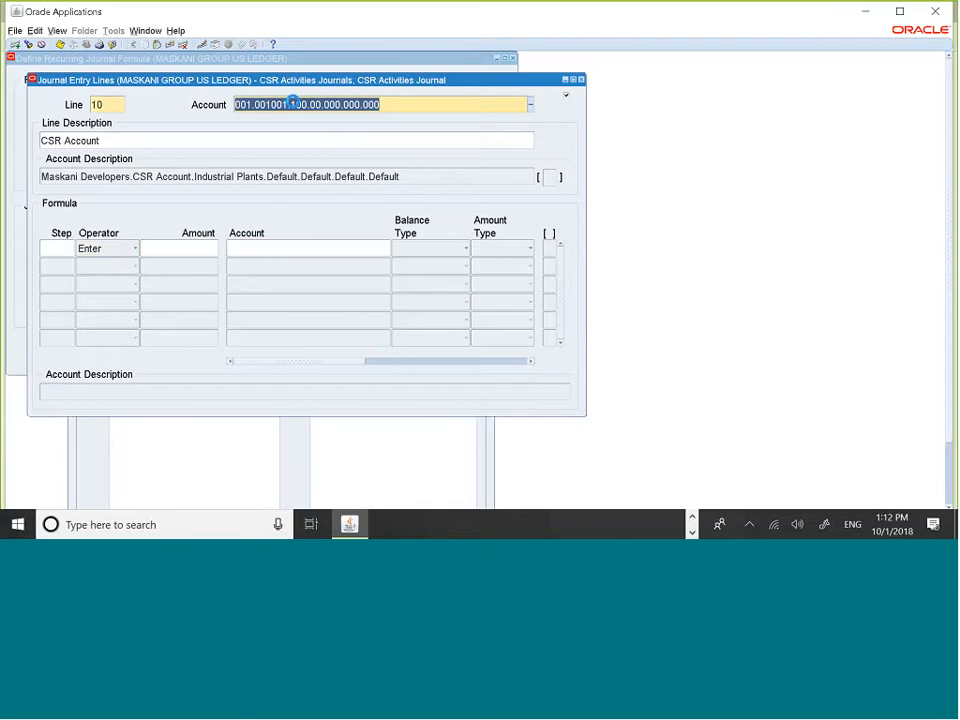
left_click(110, 105)
key("Down")
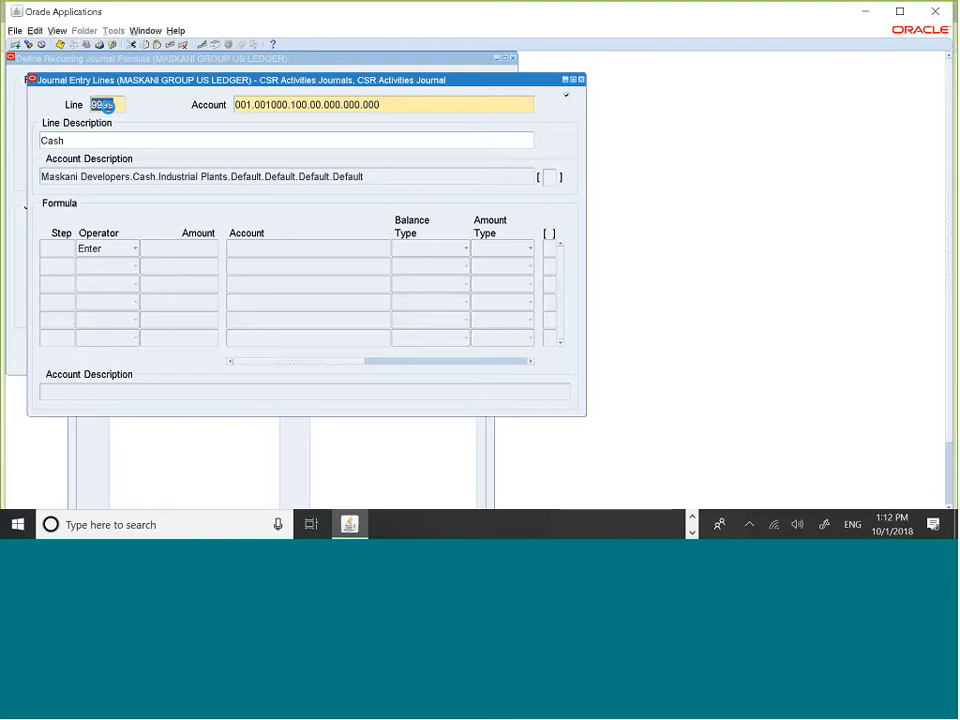
key("Delete")
type("20")
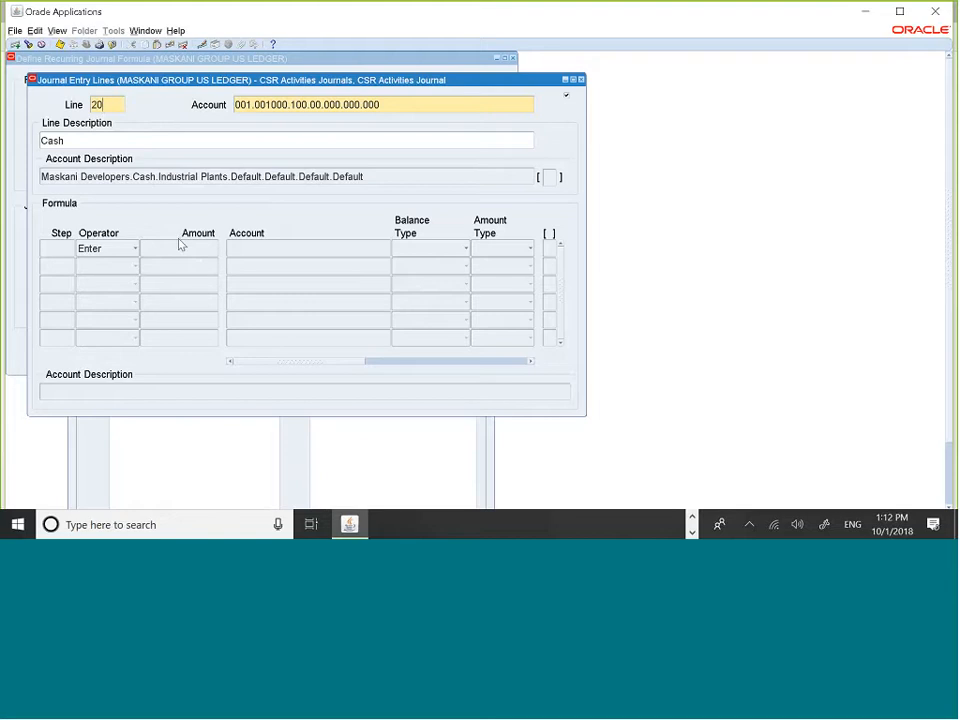
left_click(60, 45)
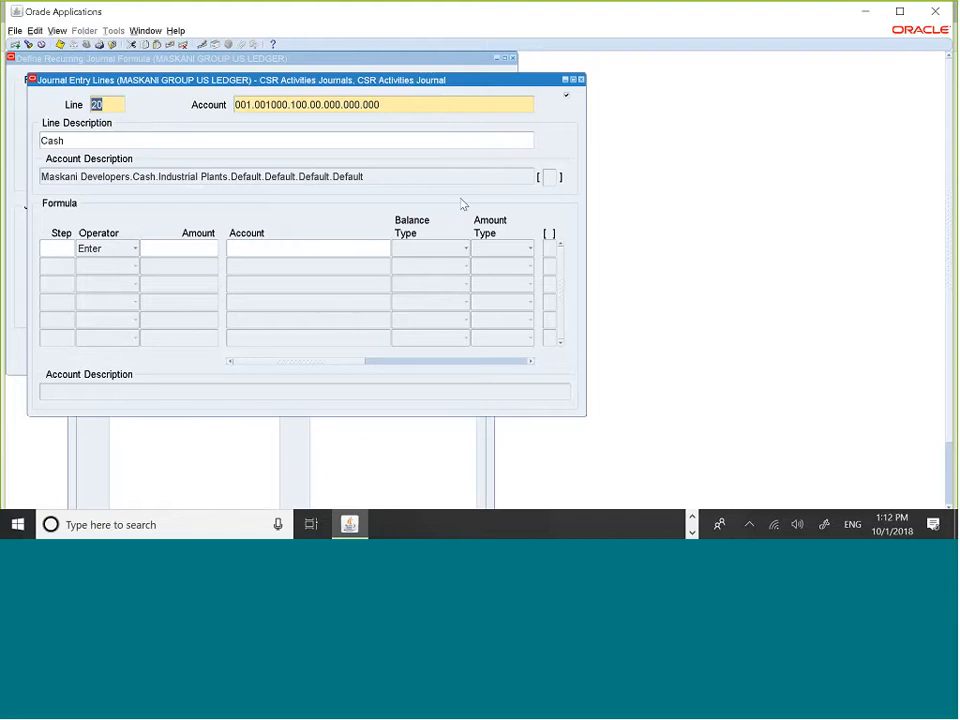
left_click(580, 80)
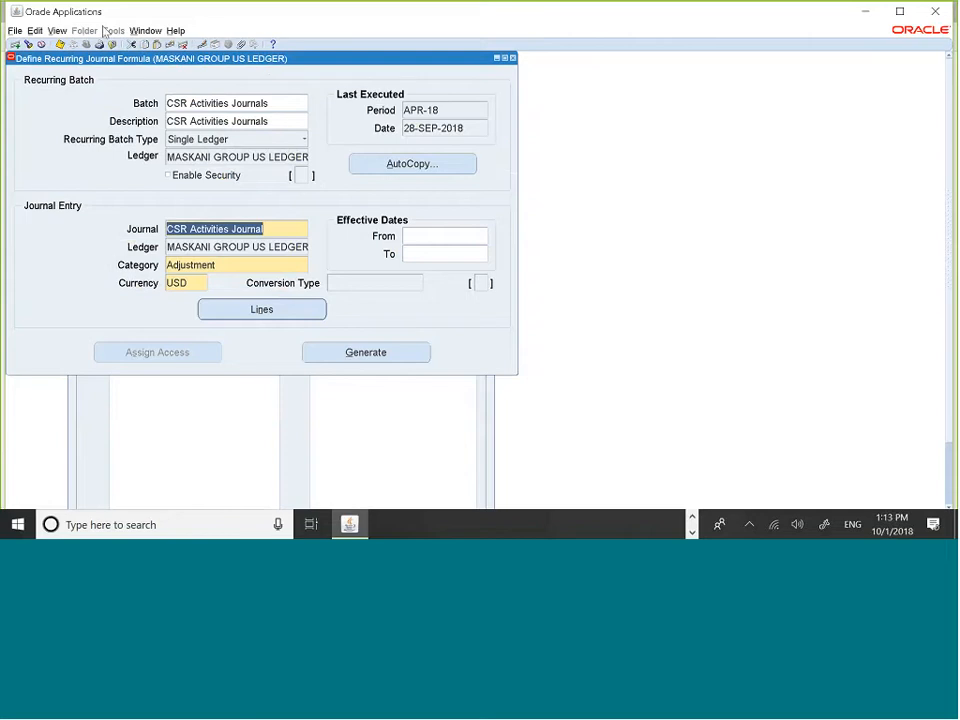
left_click(512, 59)
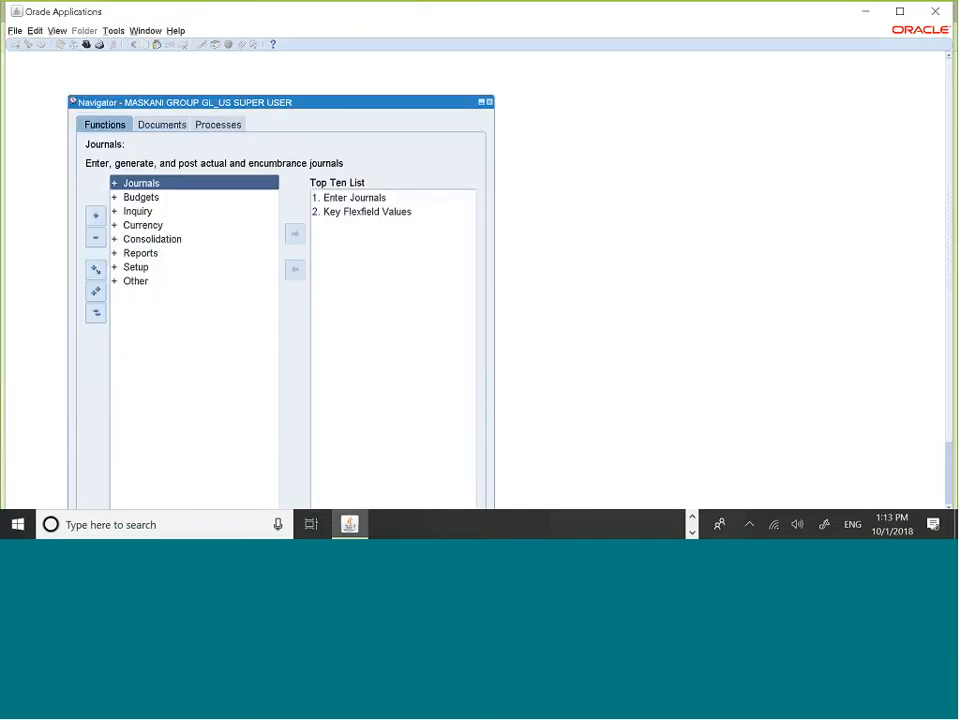
Open the form for generating recurring journals from the Journals functions.
double_click(180, 186)
key("Down")
key("Down")
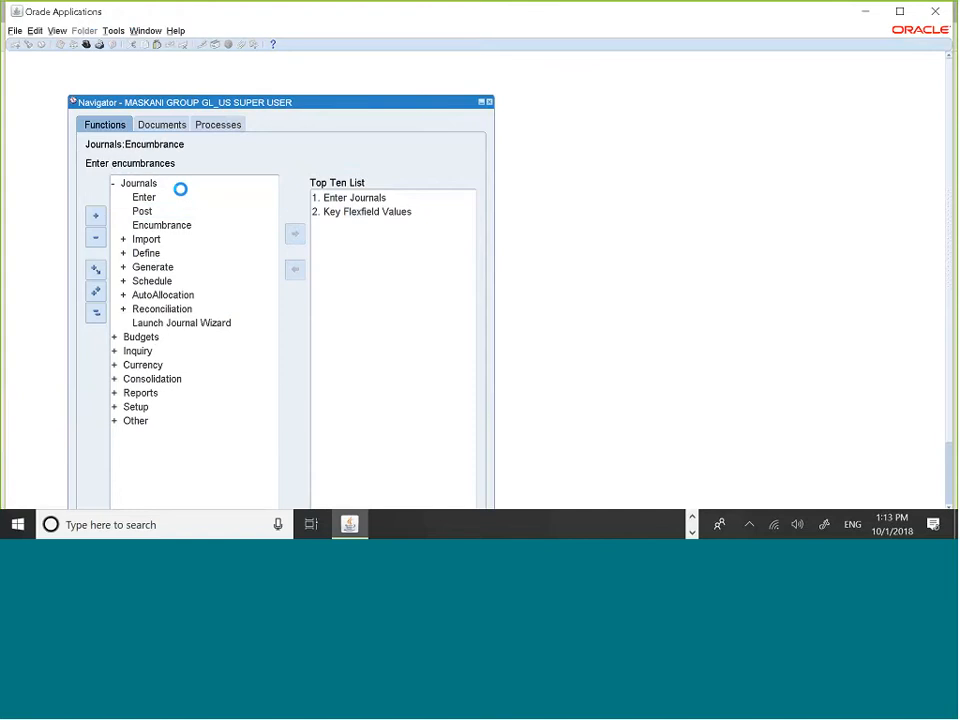
key("Down")
key("Down")
key("Down")
key("Right")
key("Down")
key("Down")
key("Down")
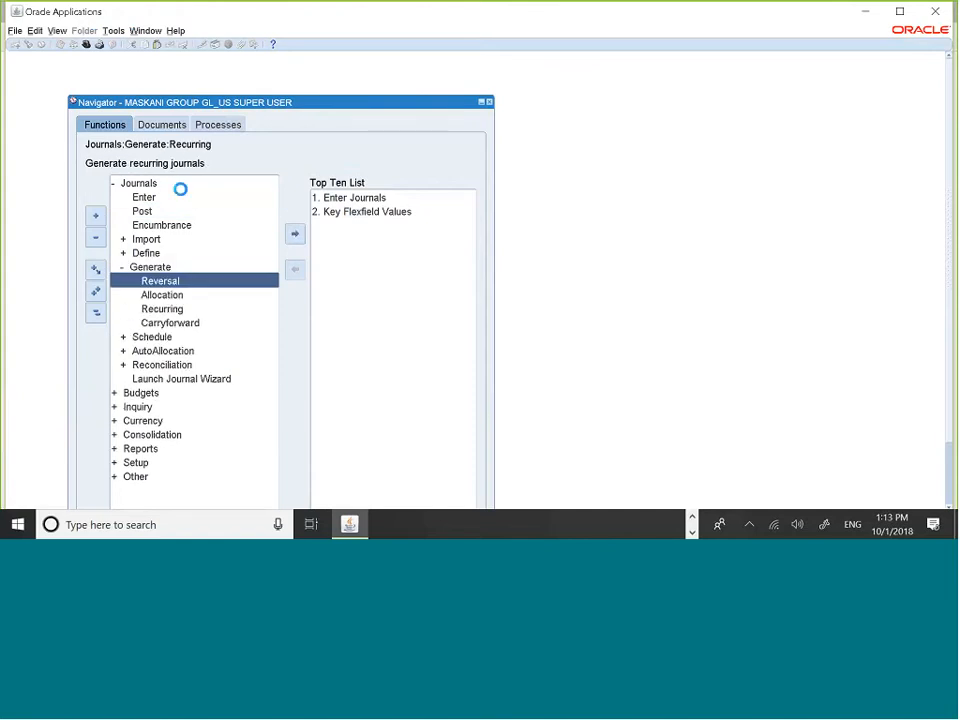
key("Return")
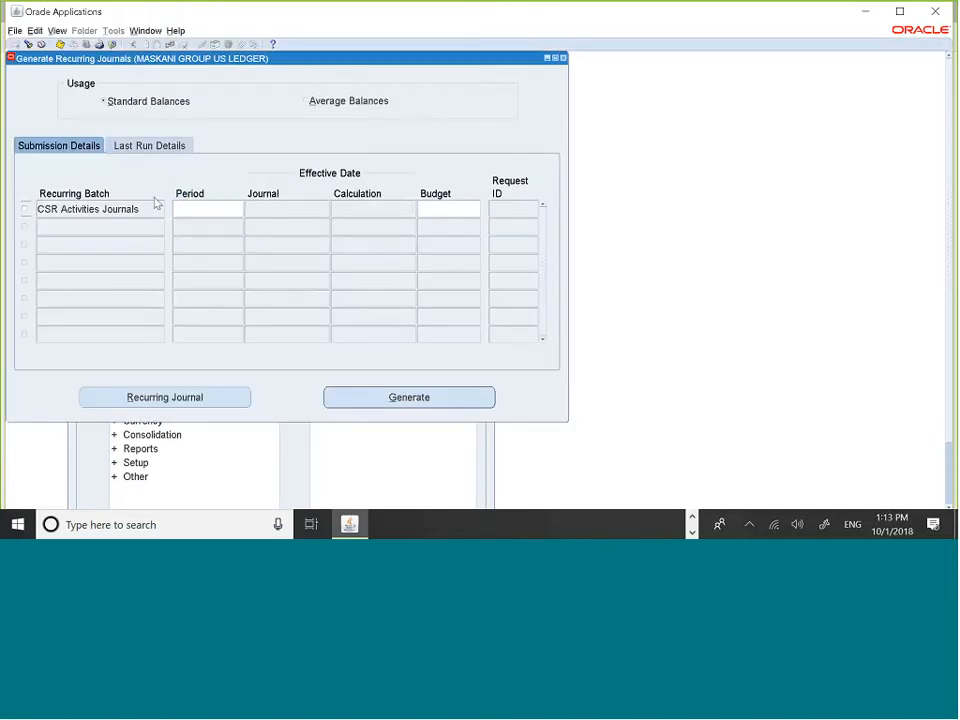
Generate the CSR Activities Journals recurring batch for period APR-18.
left_click(25, 211)
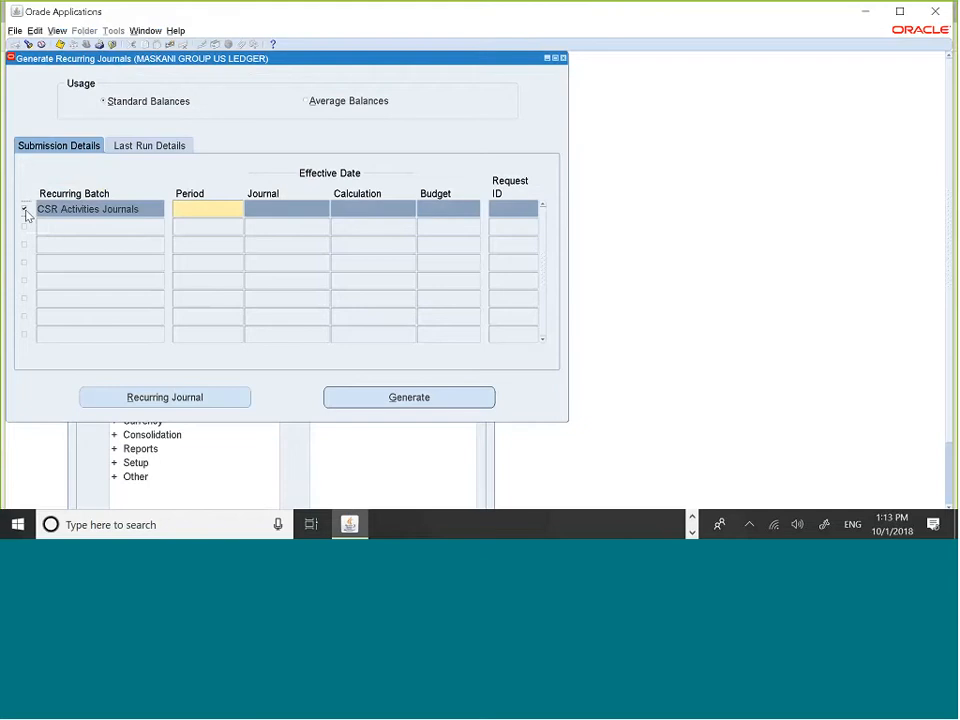
left_click(221, 210)
left_click(240, 210)
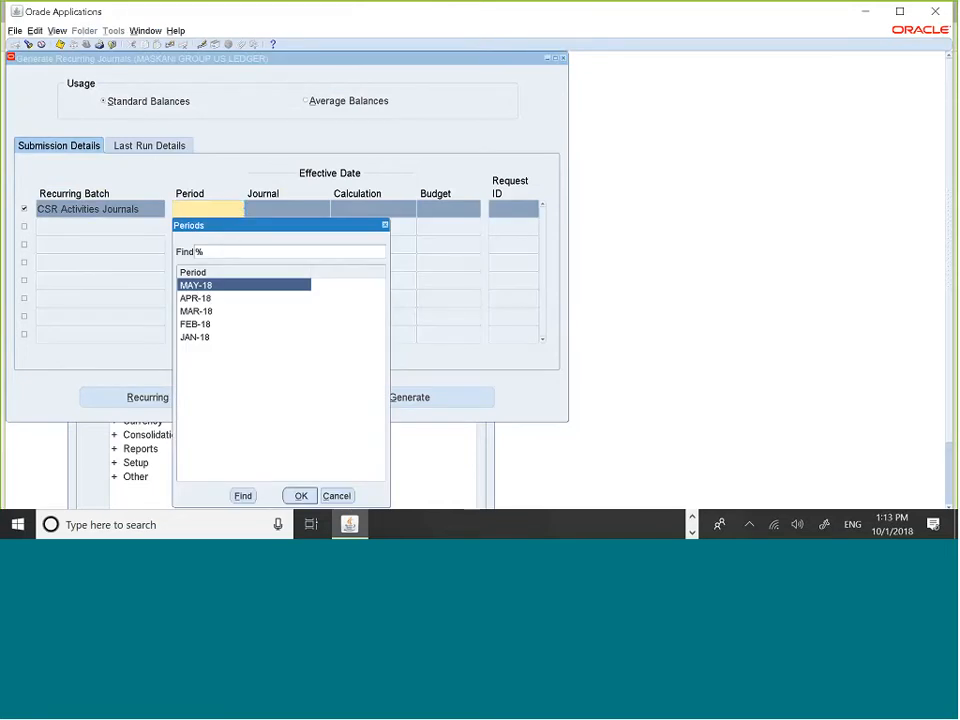
left_click(209, 299)
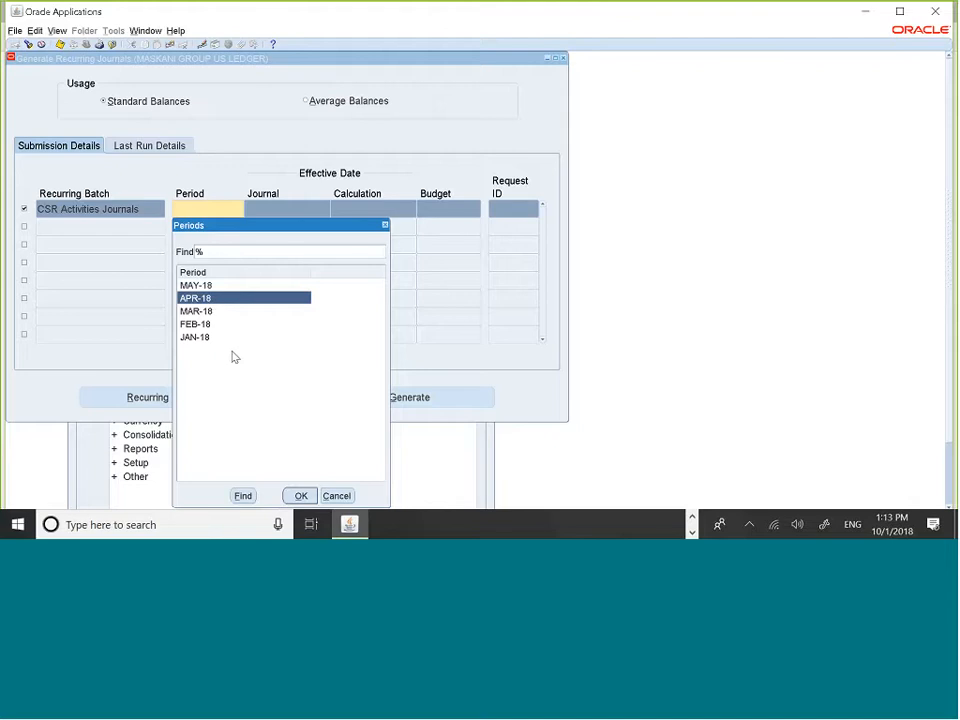
left_click(301, 496)
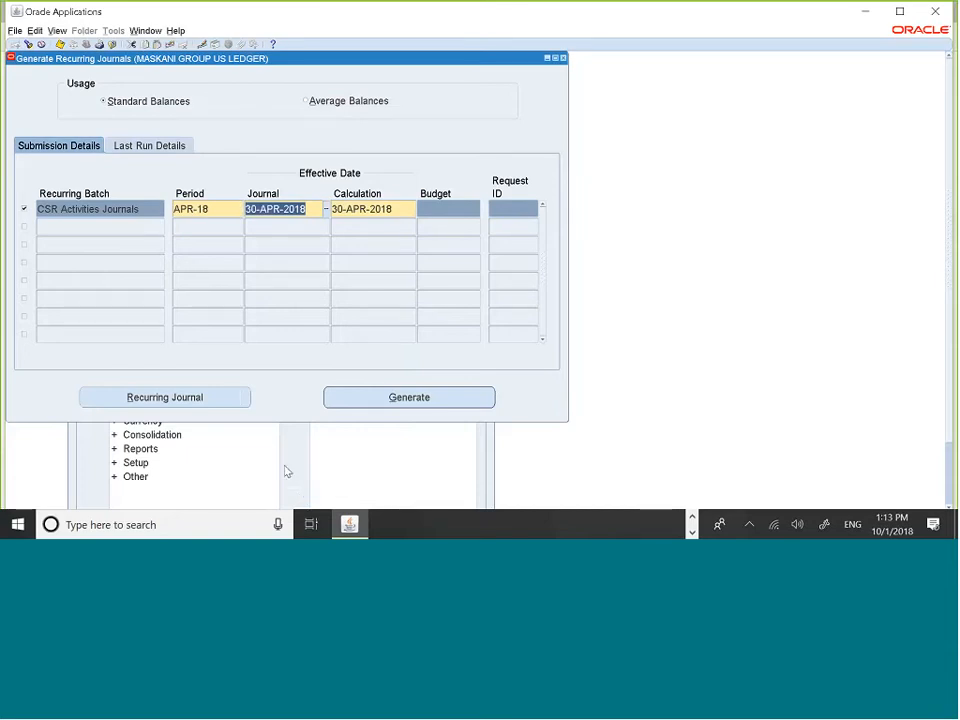
left_click(428, 396)
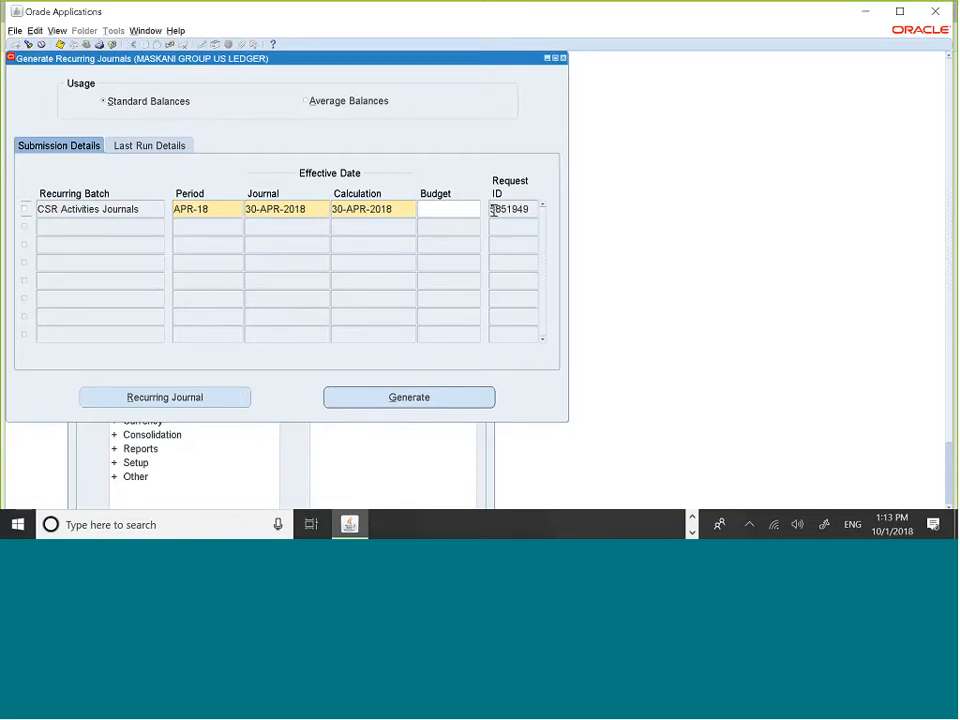
Copy the generated request's ID and find that specific request in the concurrent requests list.
left_click_drag(492, 210, 536, 215)
key("ctrl+c")
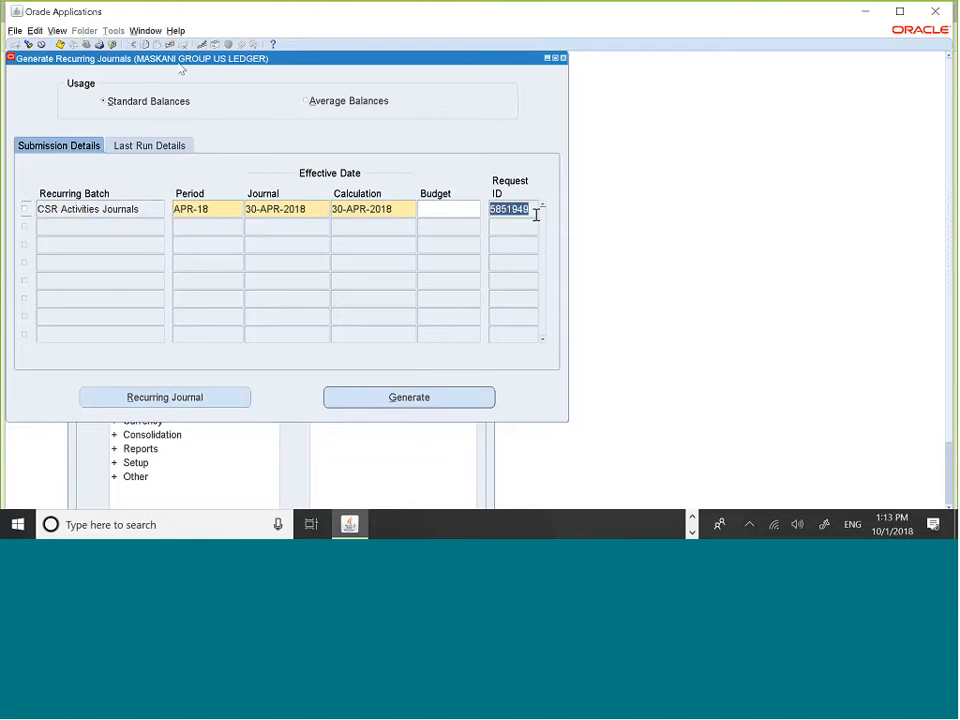
key("alt+v")
key("r")
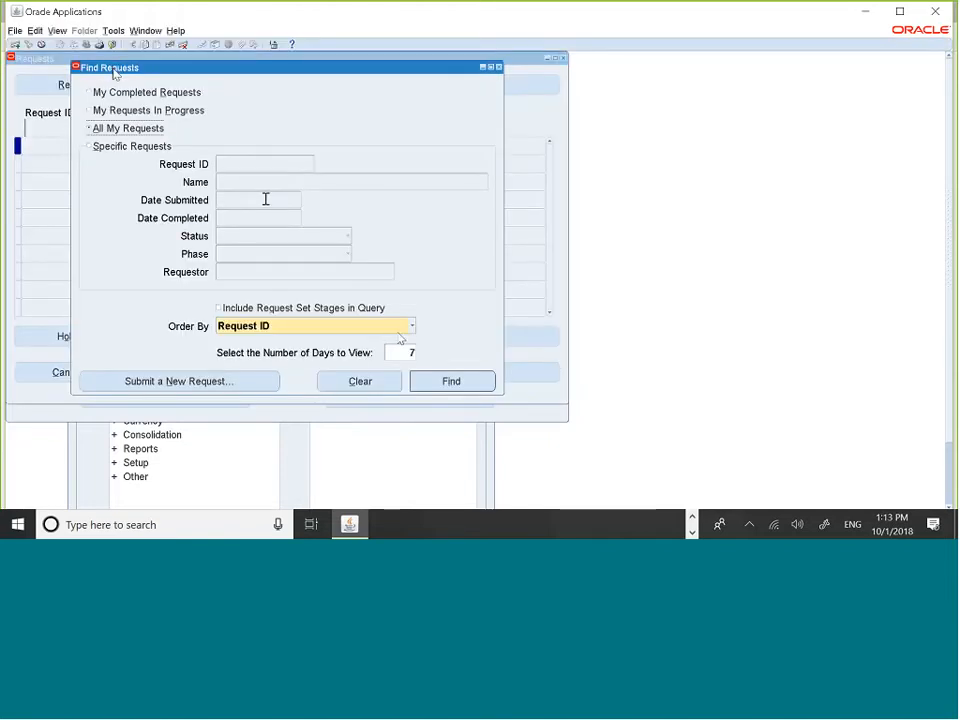
left_click(90, 146)
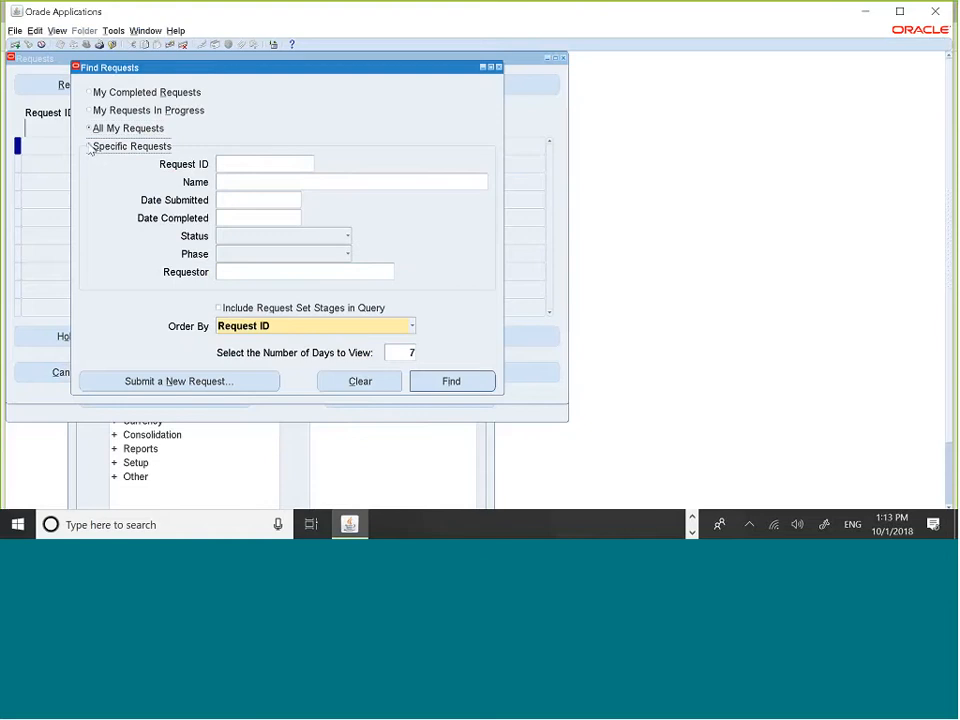
left_click(231, 163)
key("ctrl+v")
left_click(450, 380)
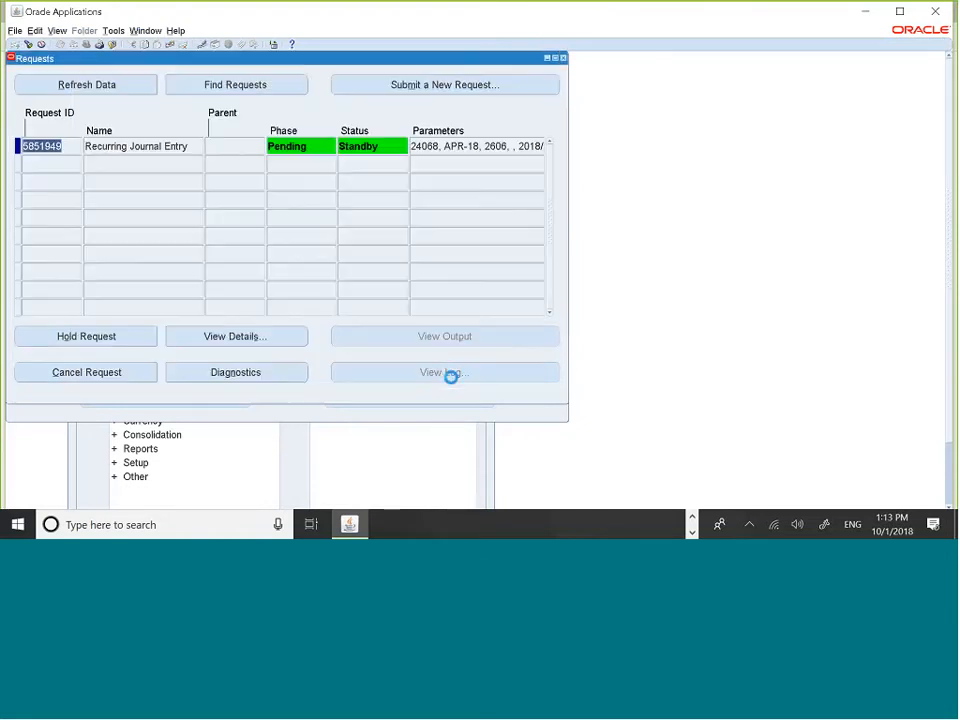
Refresh the Recurring Journal Entry request until it completes, then close the request and journal generation windows.
left_click(100, 86)
left_click(101, 88)
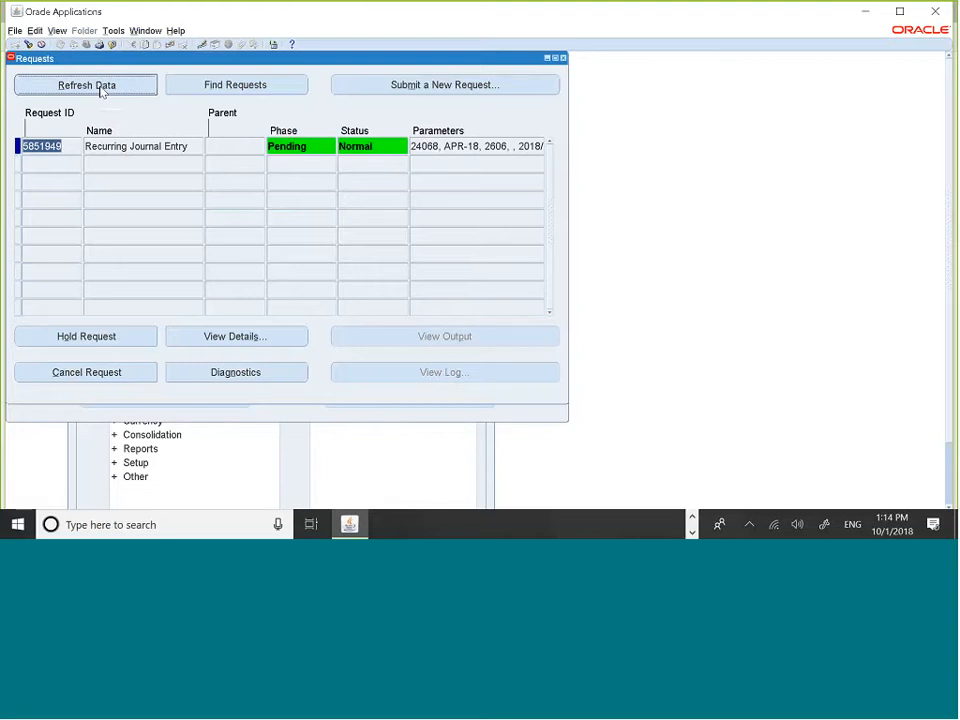
left_click(102, 91)
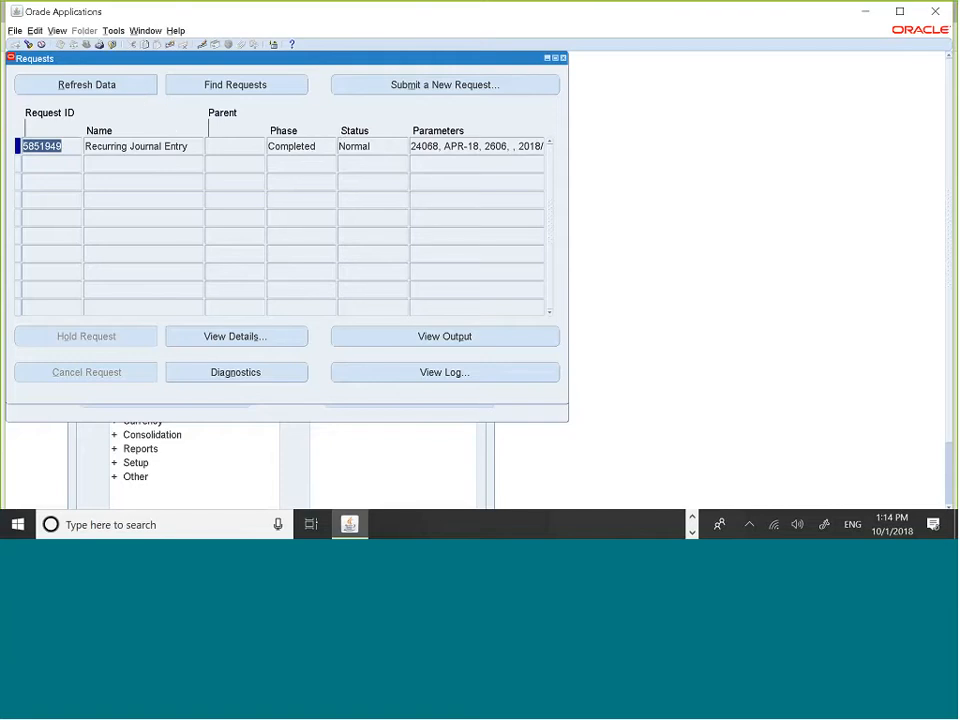
left_click(563, 58)
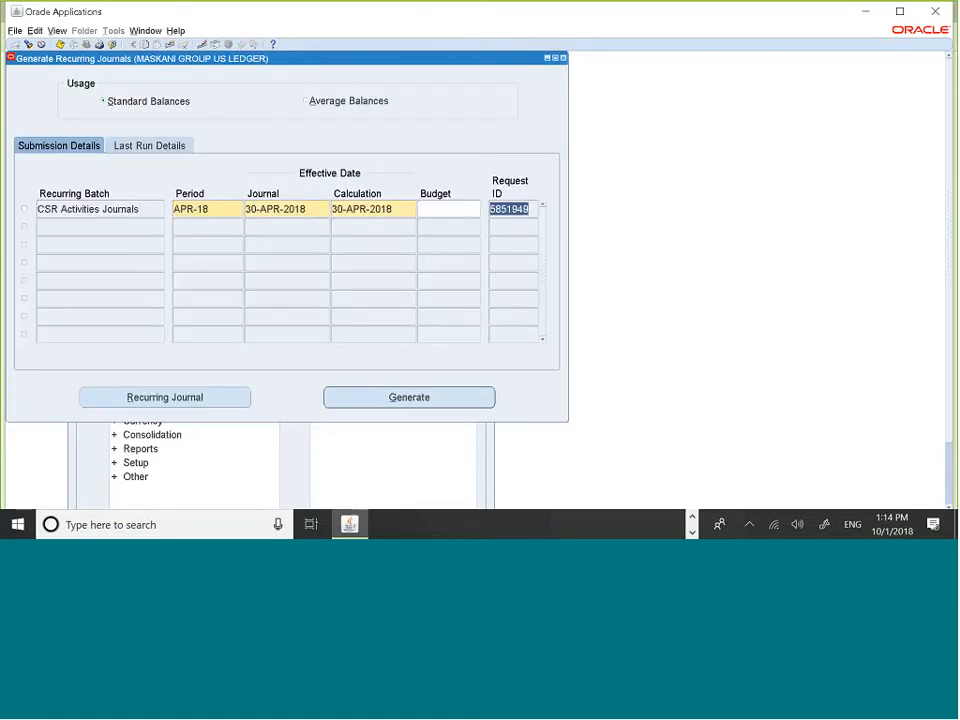
left_click(563, 58)
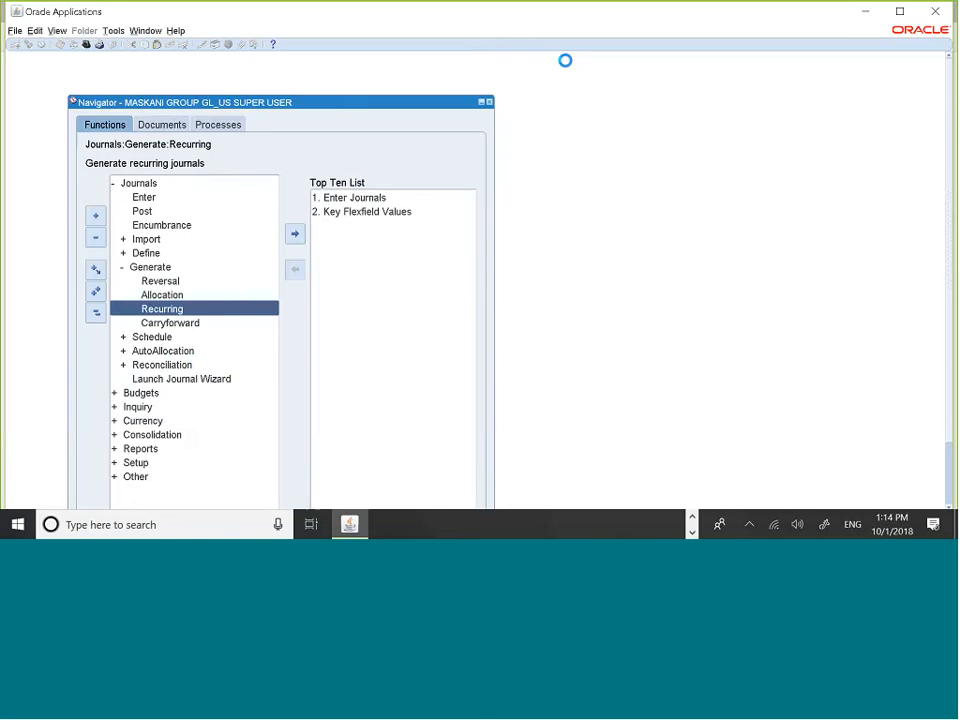
Search Enter Journals for journals with Unposted posting status, browse the list, and close it.
left_click(360, 199)
double_click(360, 203)
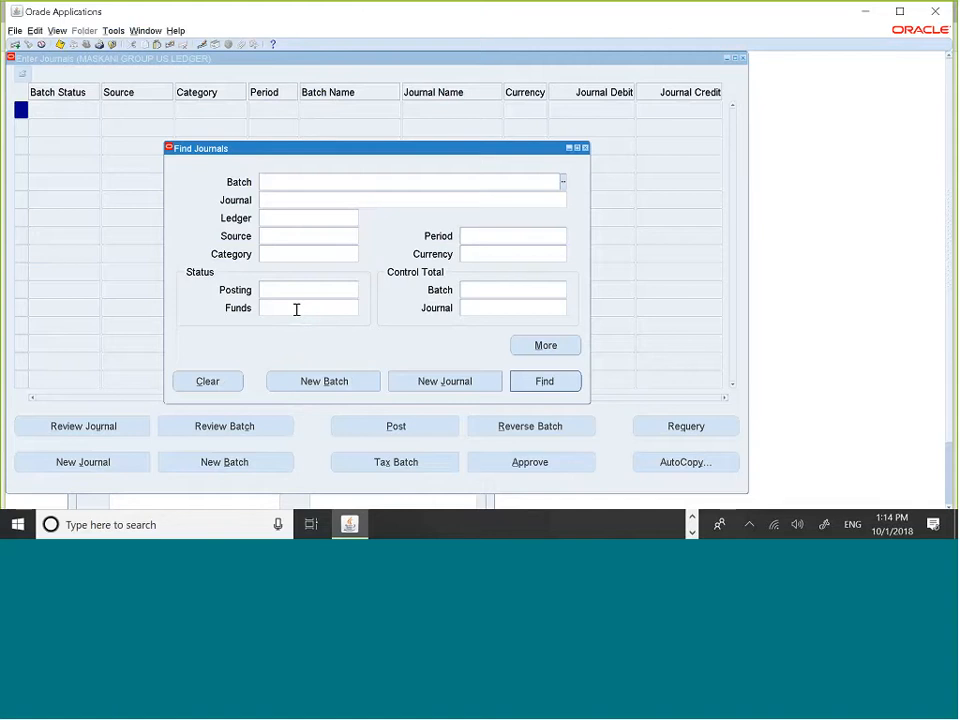
left_click(268, 290)
type("unposted")
key("Tab")
left_click(548, 382)
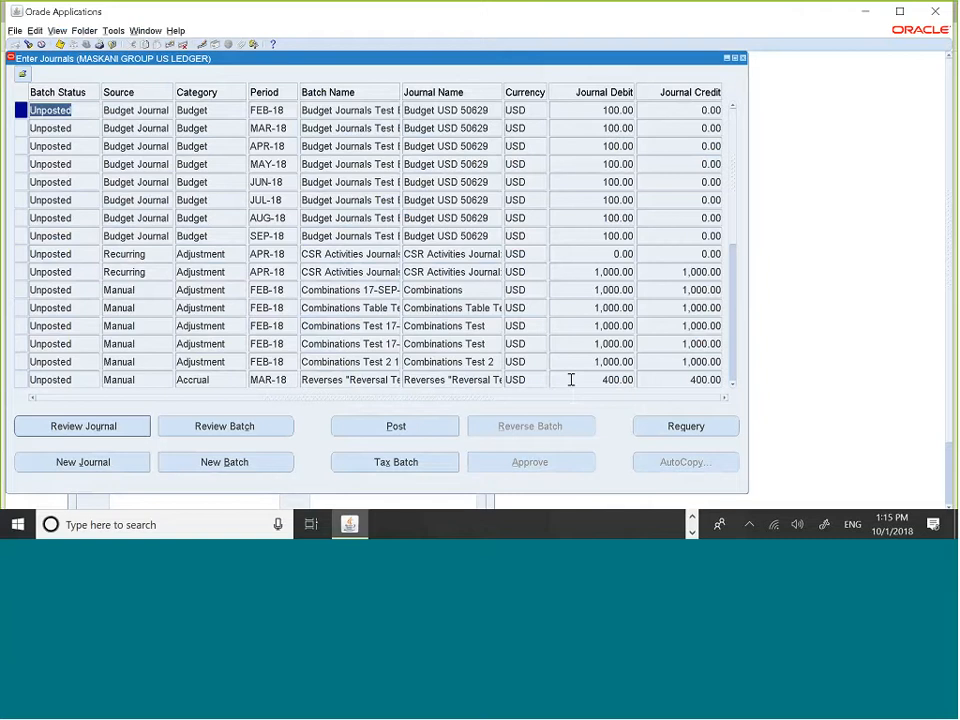
left_click(733, 388)
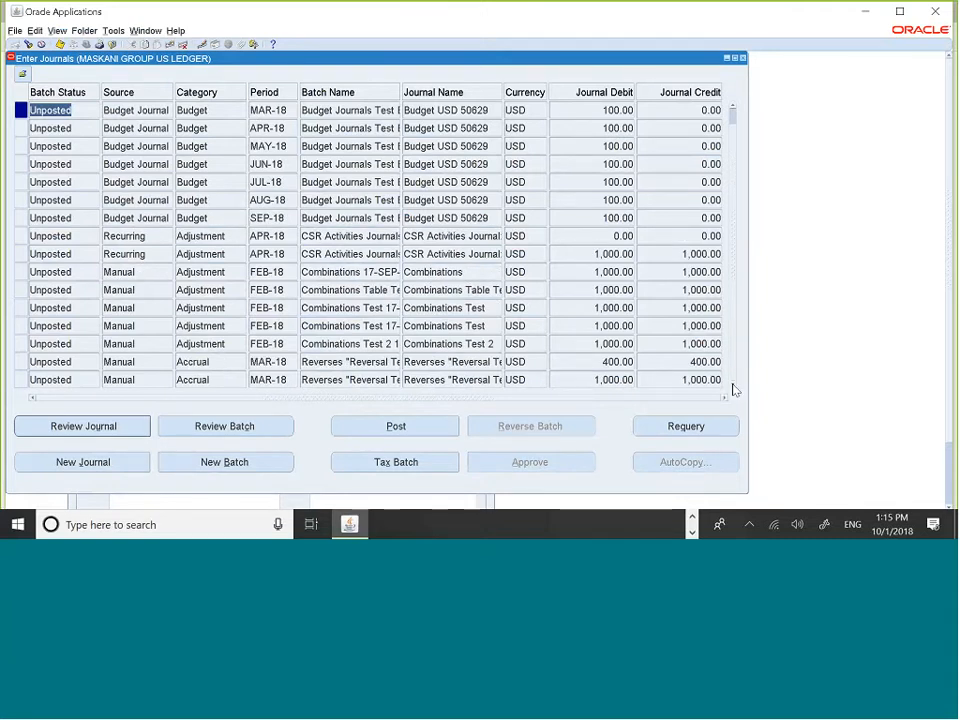
left_click(742, 60)
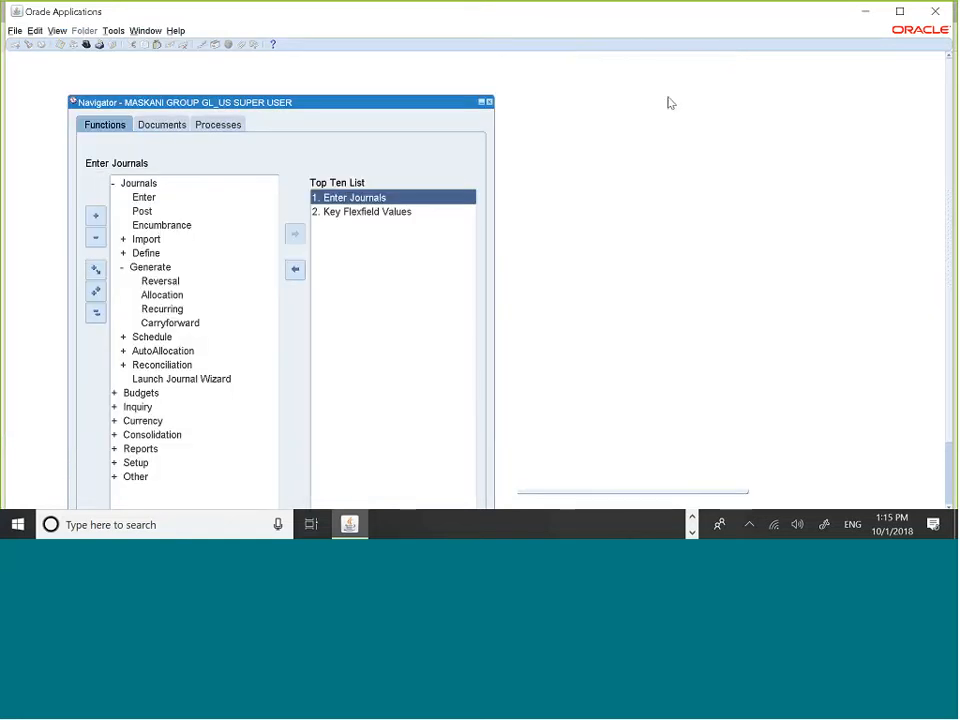
Open the Find Journals form for Enter Journals and filter by Unposted posting status and period APR-18.
double_click(431, 233)
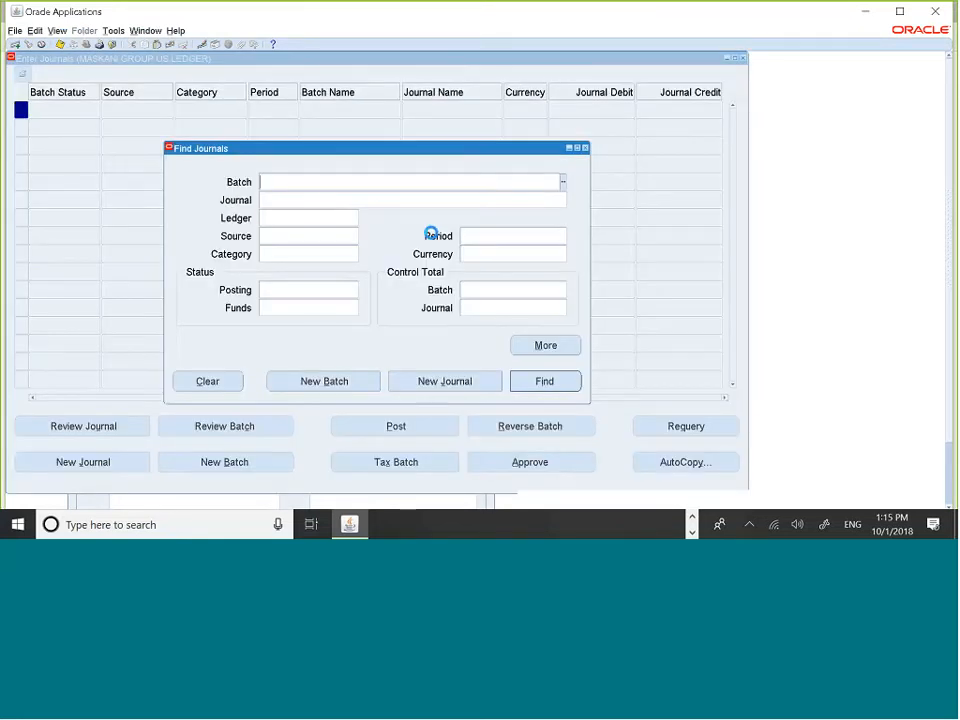
left_click(267, 289)
type("unpos")
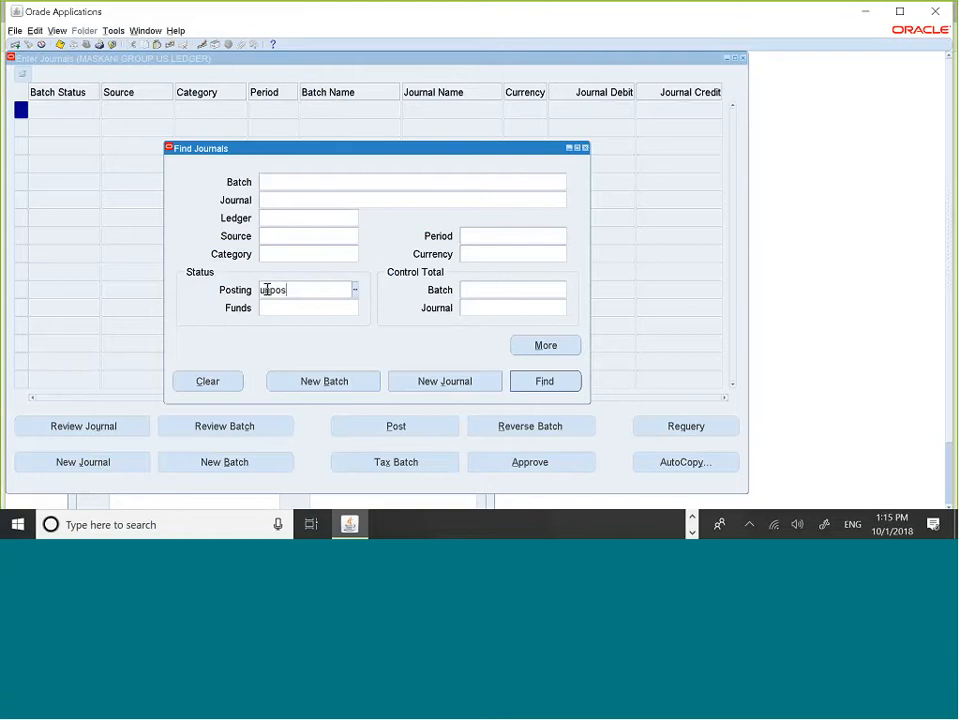
type("ted")
key("Tab")
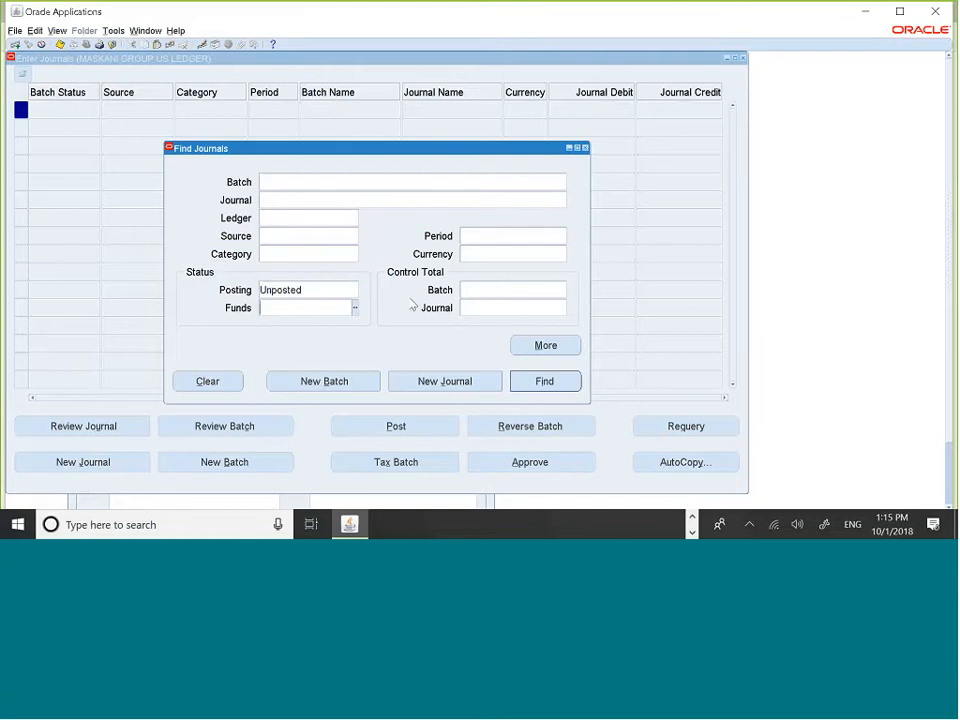
left_click(478, 236)
type("apr")
key("Tab")
Restrict the journal search to the Adjustment category and run it.
type("adjus")
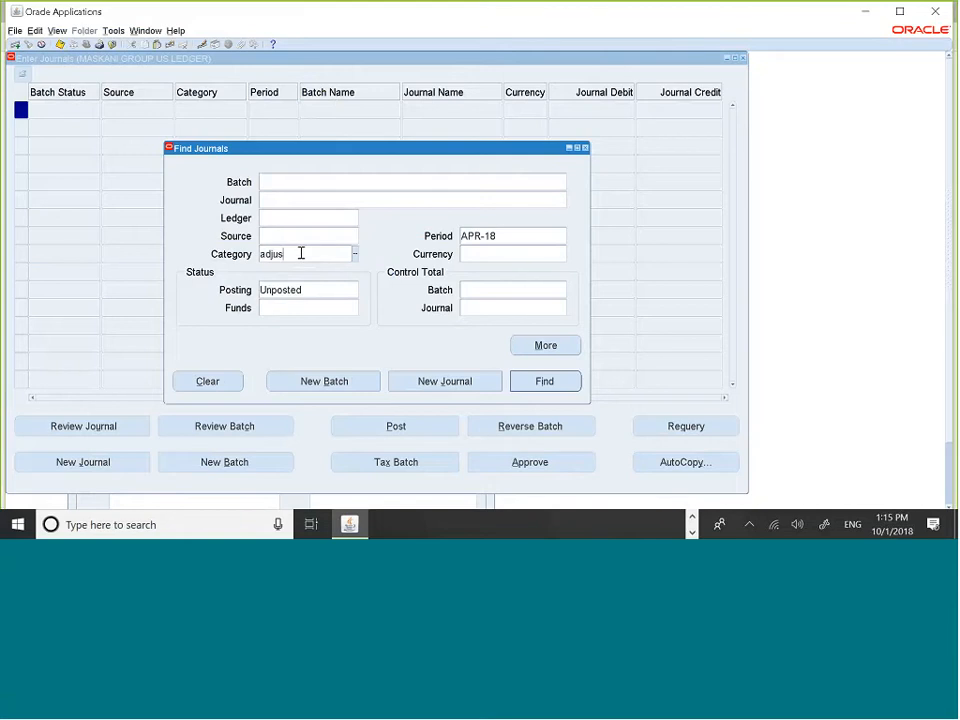
type("t")
key("Tab")
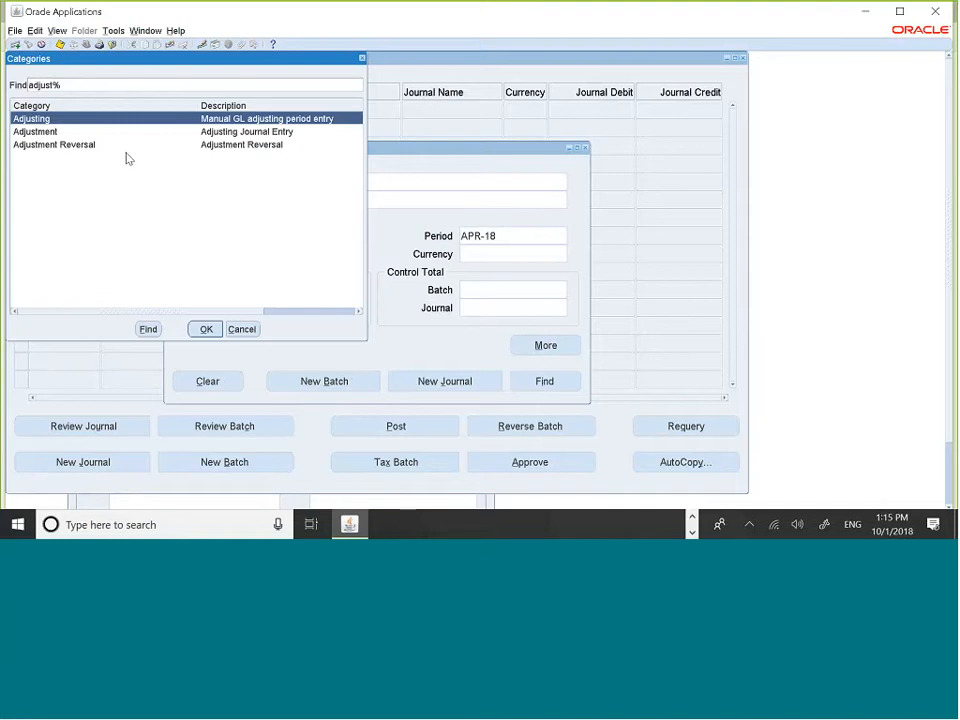
left_click(60, 132)
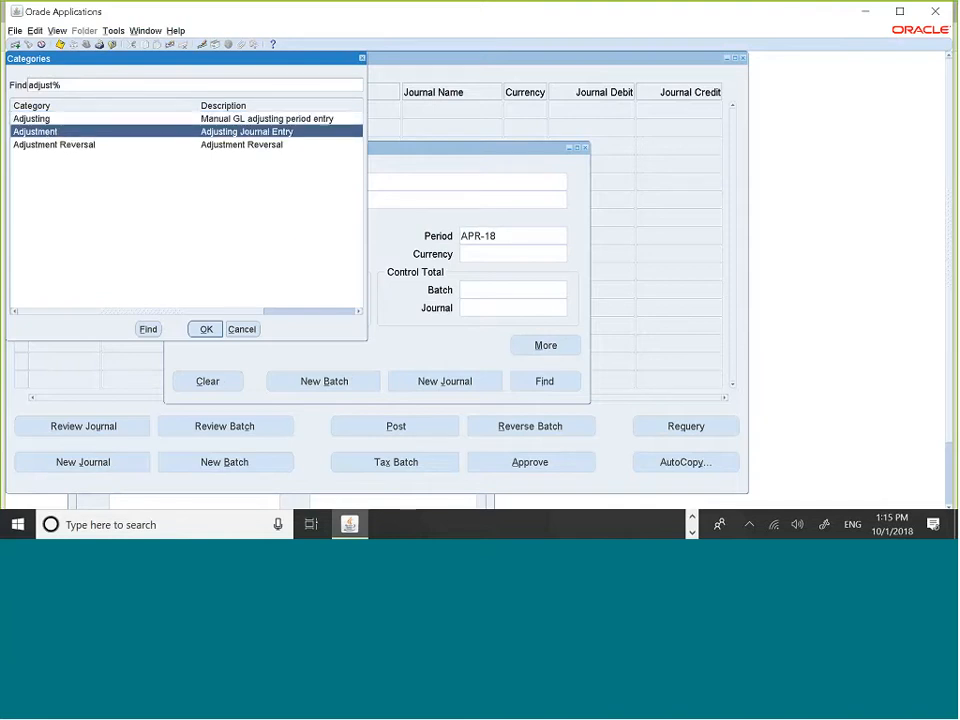
left_click(206, 330)
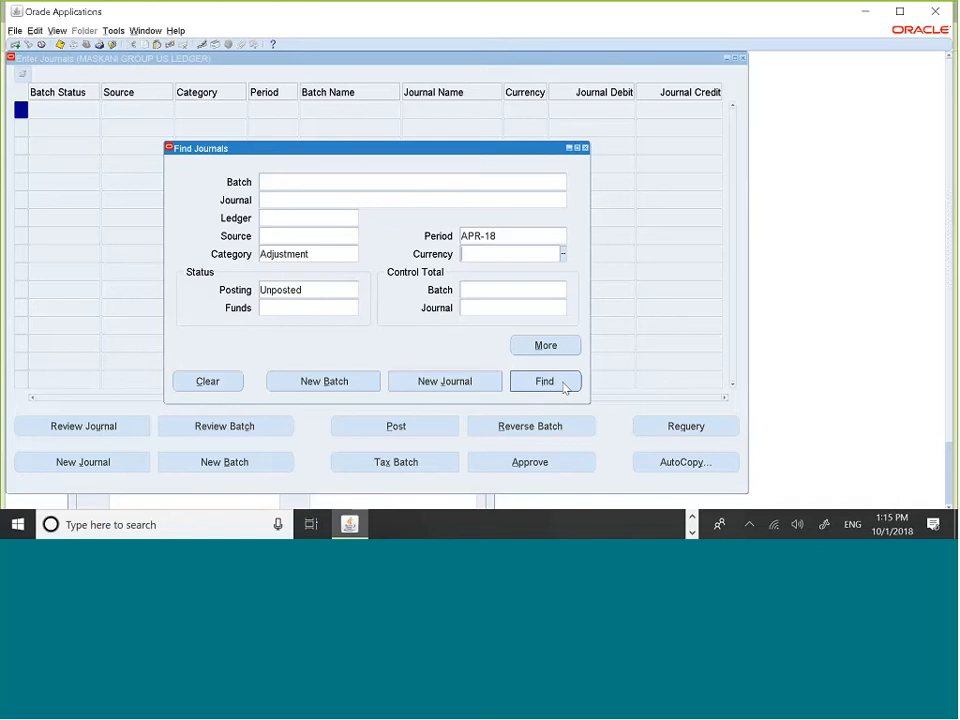
left_click(545, 382)
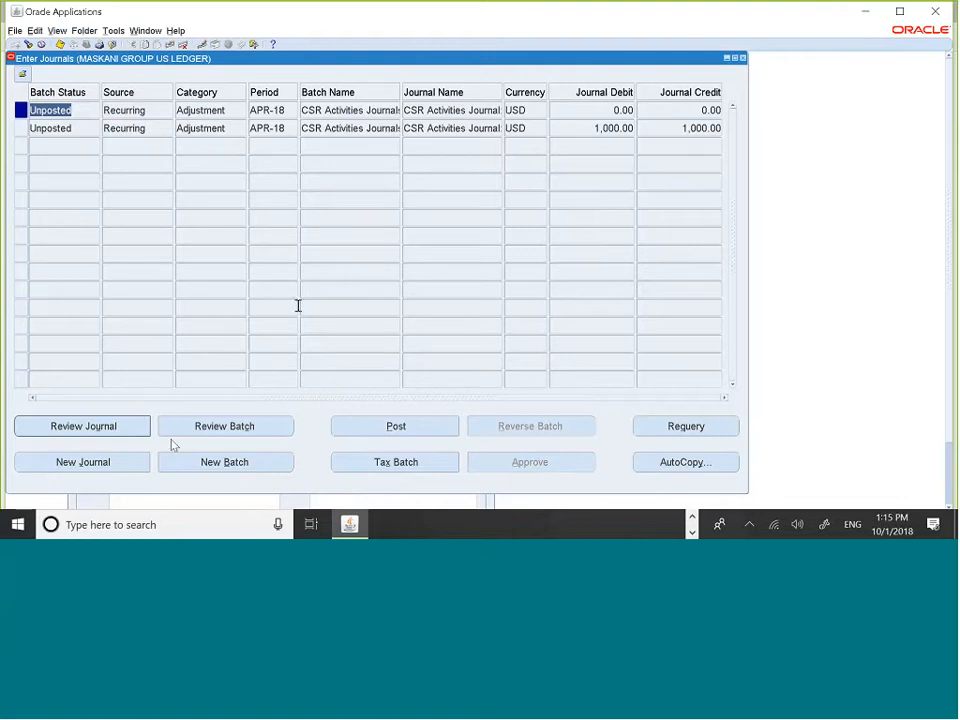
Open the zero-amount CSR Activities journal and enter a 1000 debit for CSR Account and a 1000 credit for Cash.
left_click(124, 433)
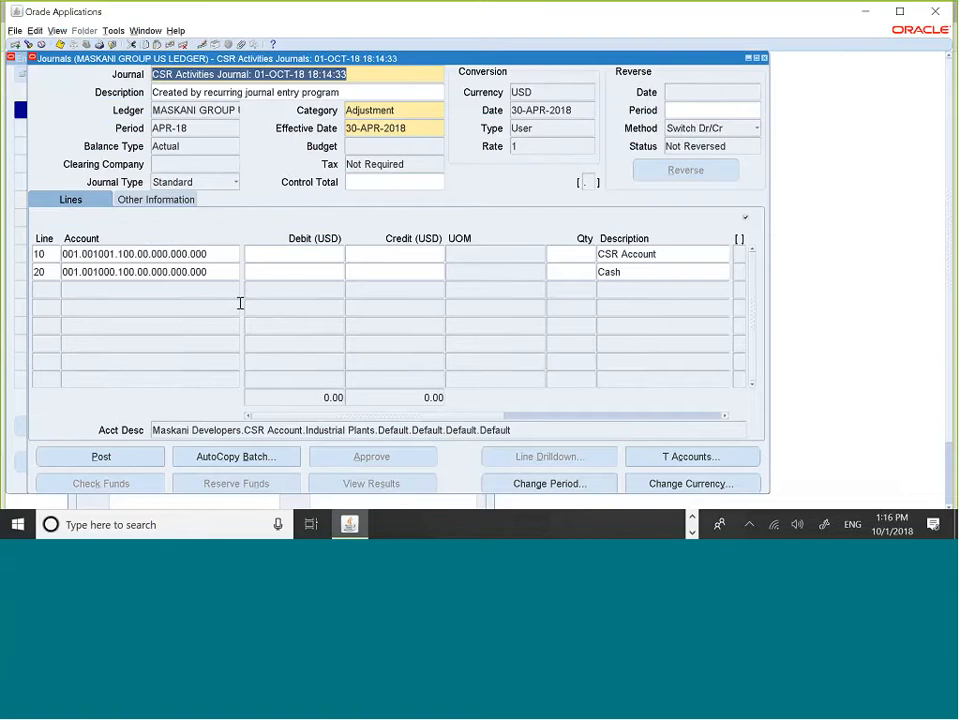
left_click(297, 254)
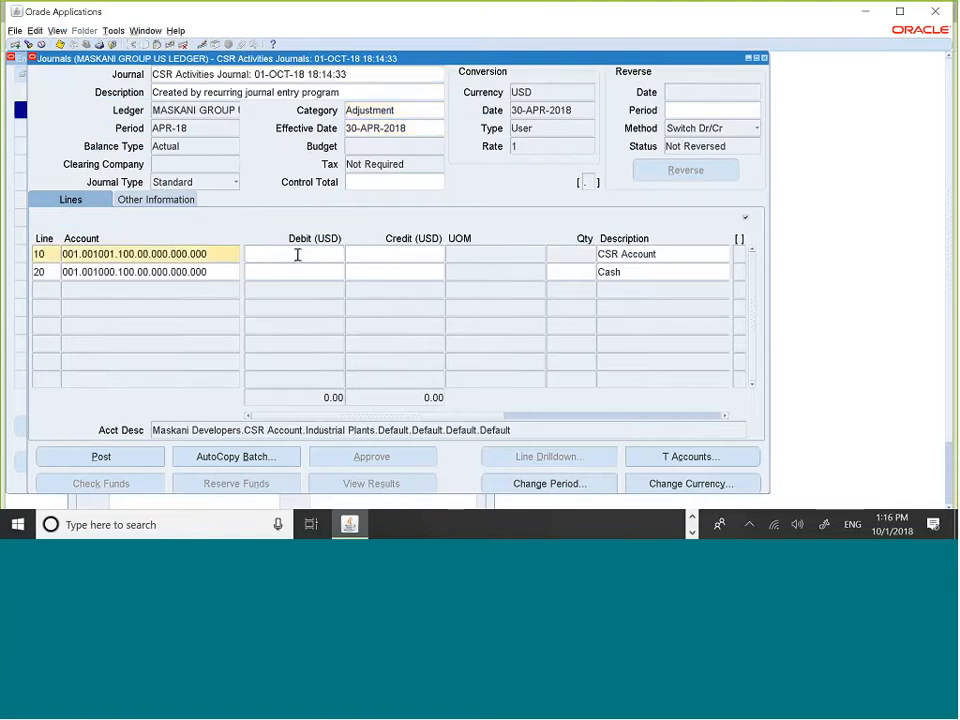
type("1000")
left_click(392, 267)
type("1000")
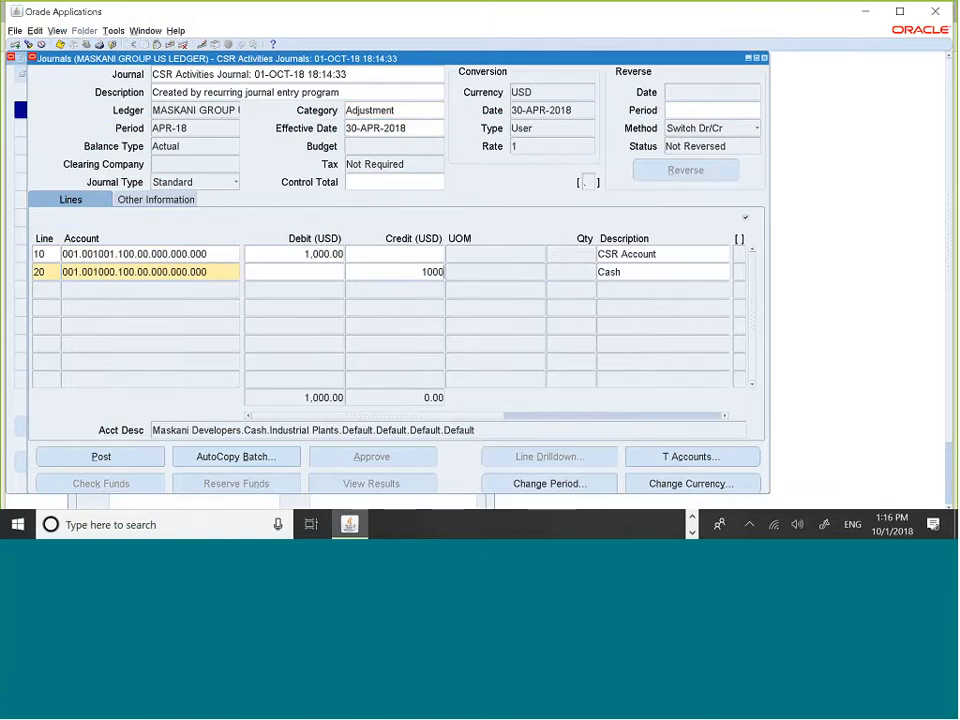
Post the CSR Activities journal, accepting the automatic save, and close the journal windows.
left_click(101, 458)
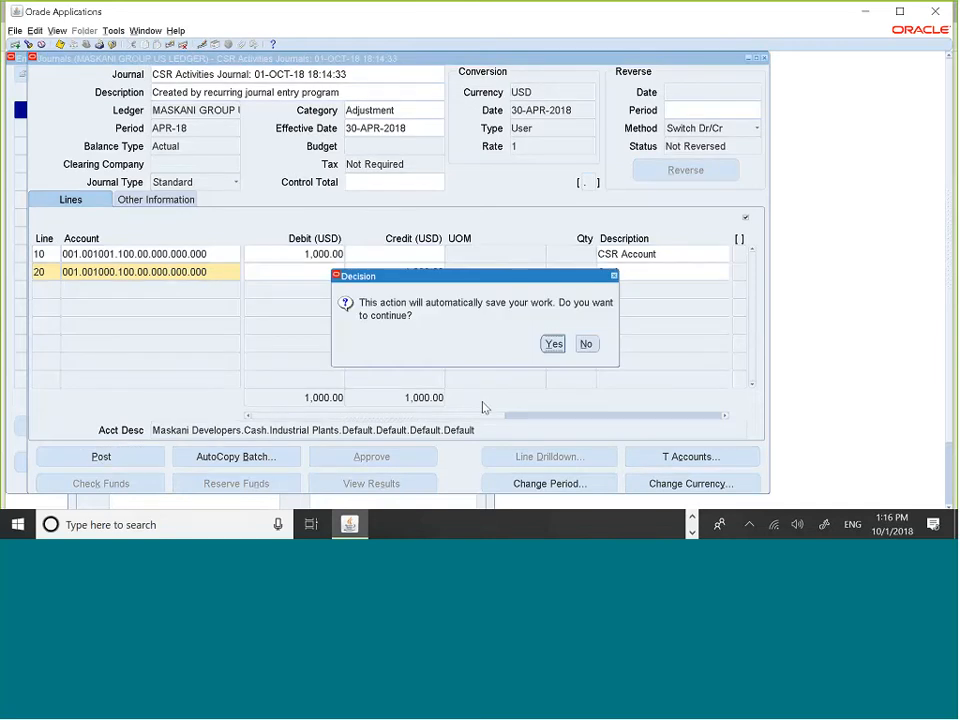
left_click(555, 348)
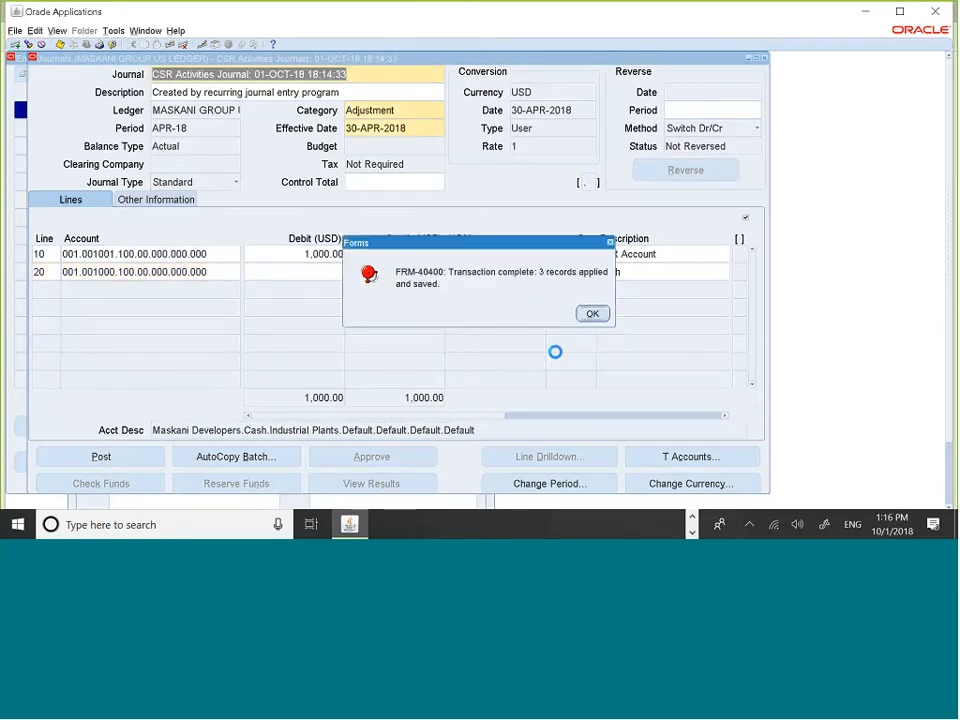
left_click(590, 314)
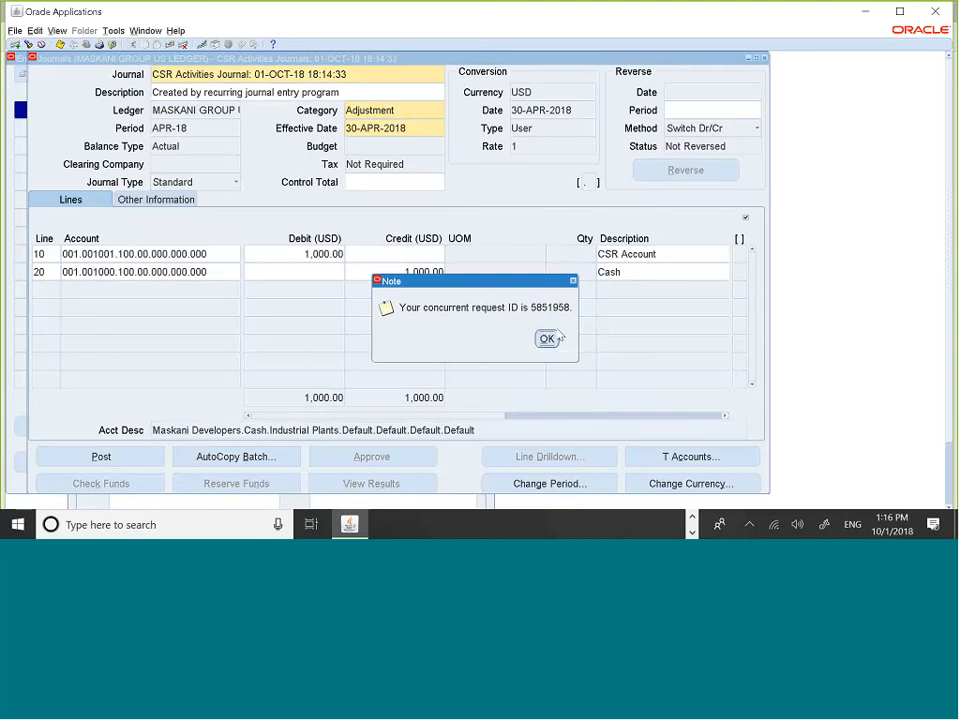
left_click(552, 338)
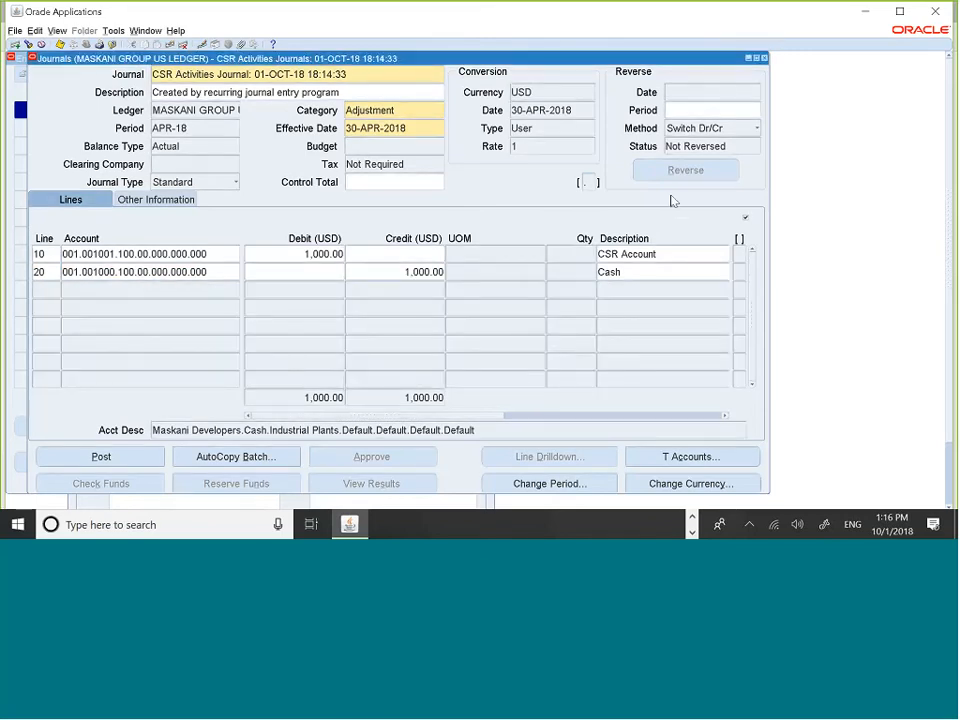
left_click(764, 58)
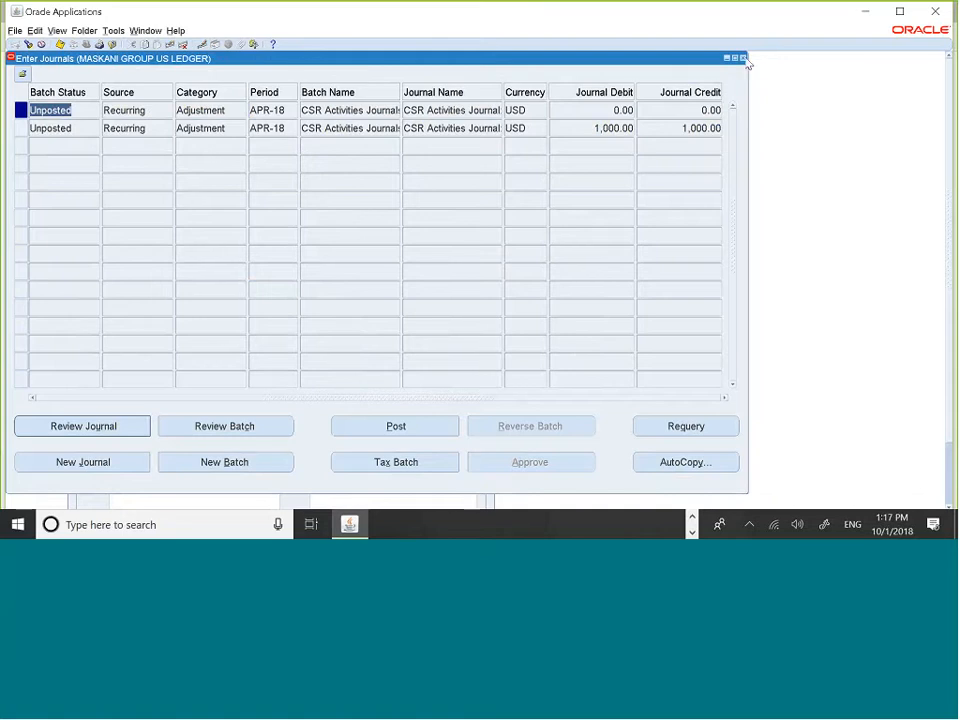
left_click(743, 58)
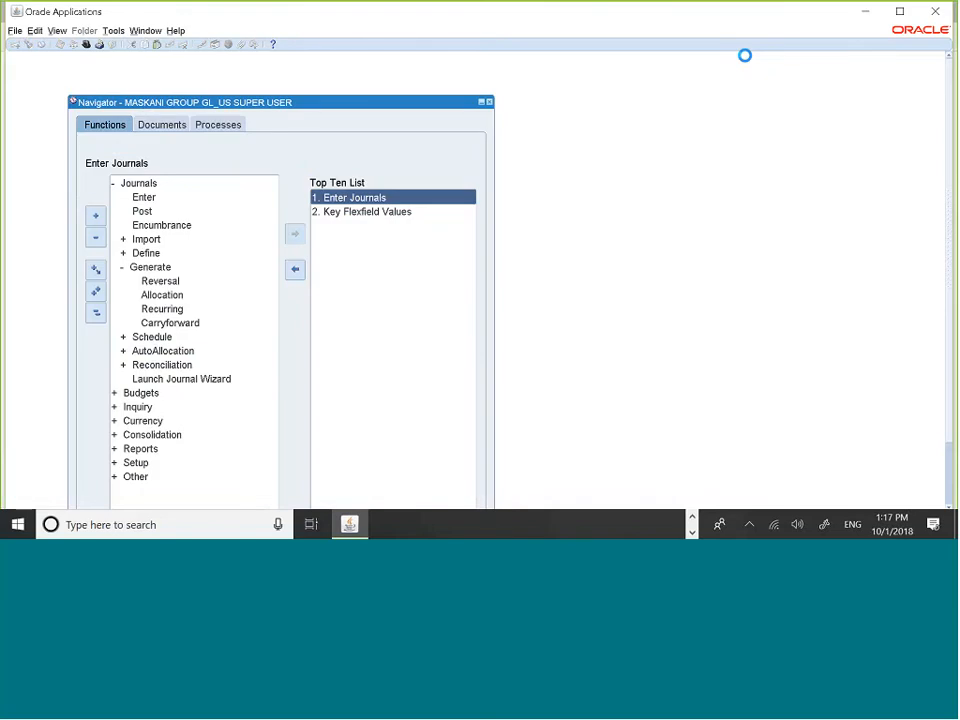
Switch to the presentation slide show and advance to the slide on formula-type recurring journals.
key("super+Tab")
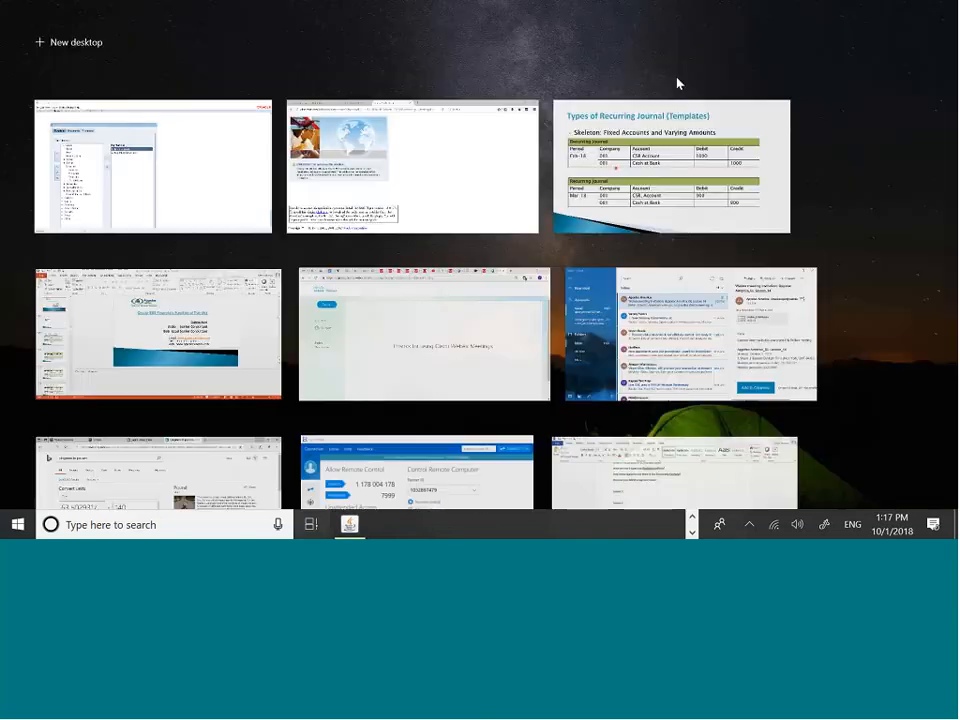
left_click(658, 150)
left_click(655, 145)
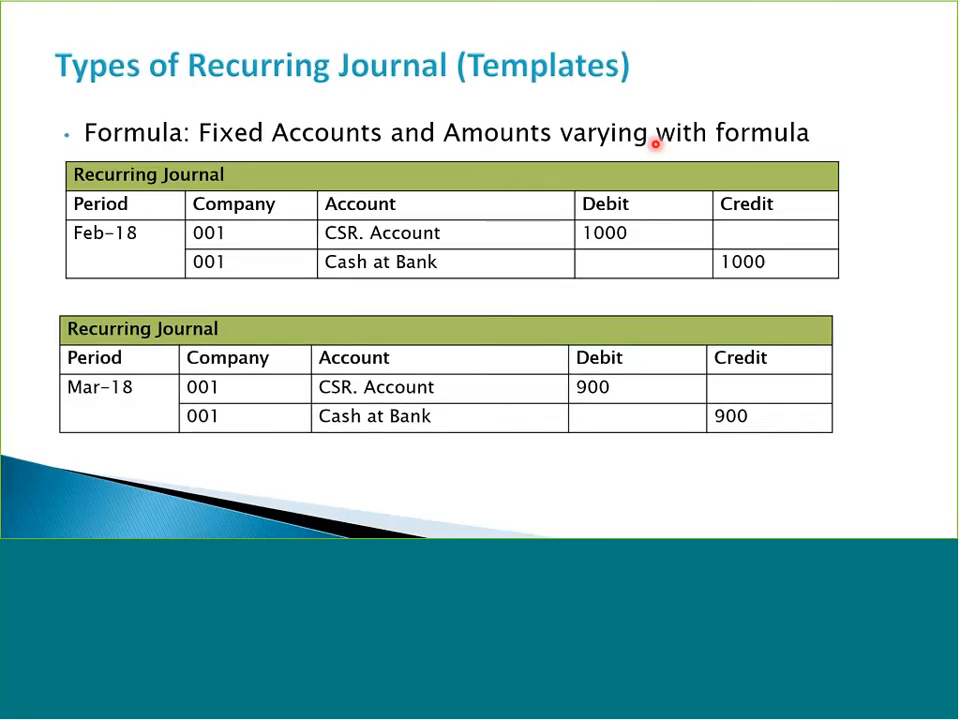
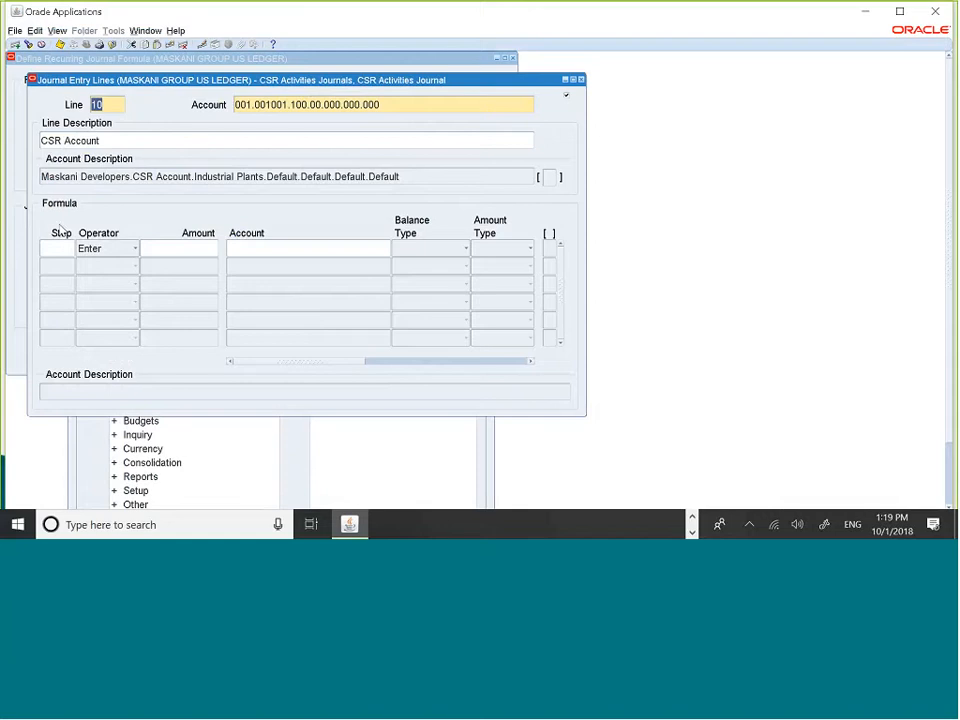
Add formula step 10 to the CSR Account line, using company 001 and account 001001 (CSR Account) in its account combination.
left_click(55, 244)
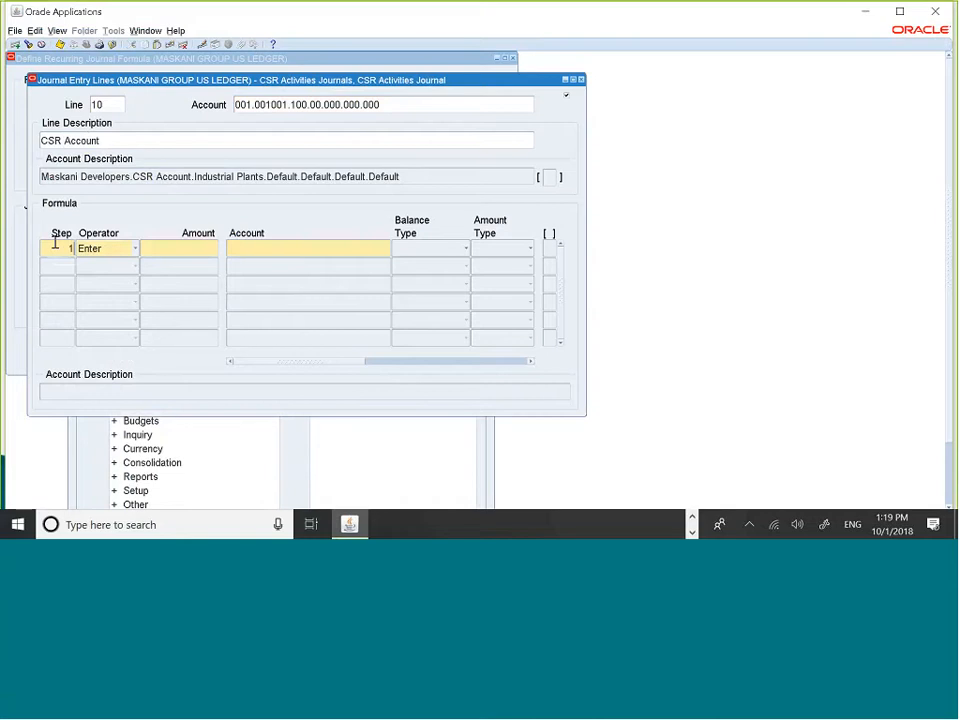
type("10")
left_click(265, 248)
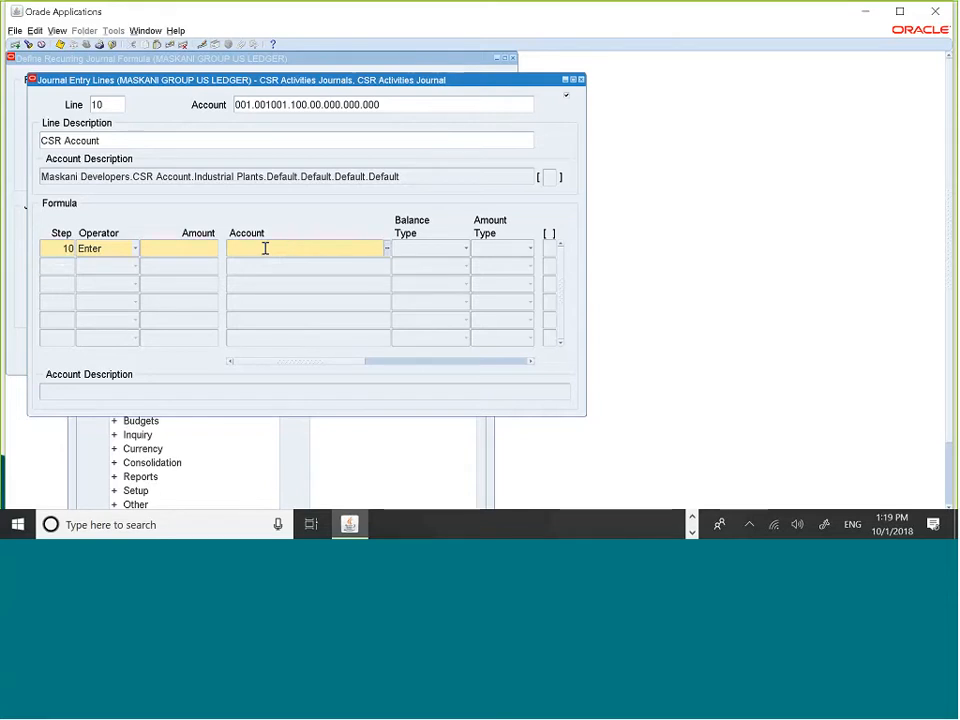
left_click(182, 250)
left_click(278, 248)
left_click(387, 249)
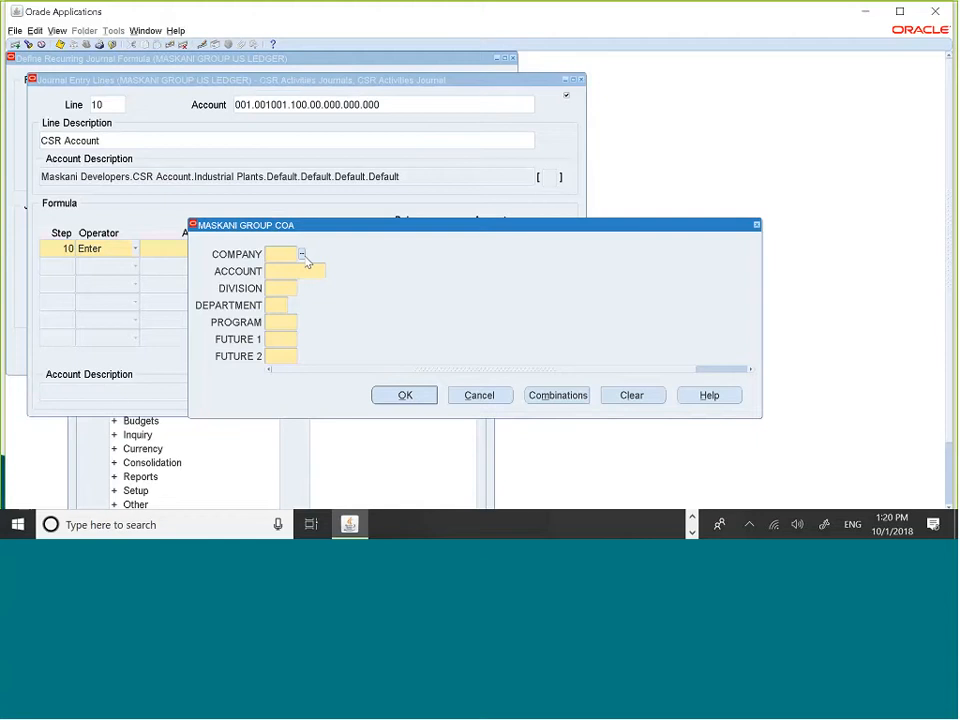
type("001")
key("Tab")
left_click(331, 272)
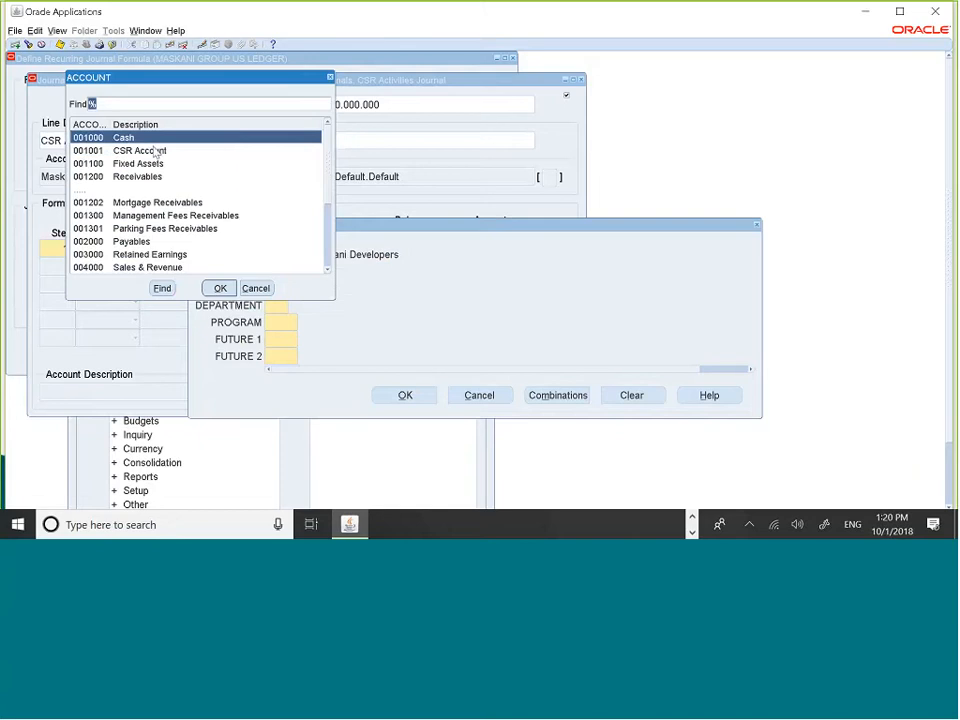
left_click(155, 151)
left_click(219, 287)
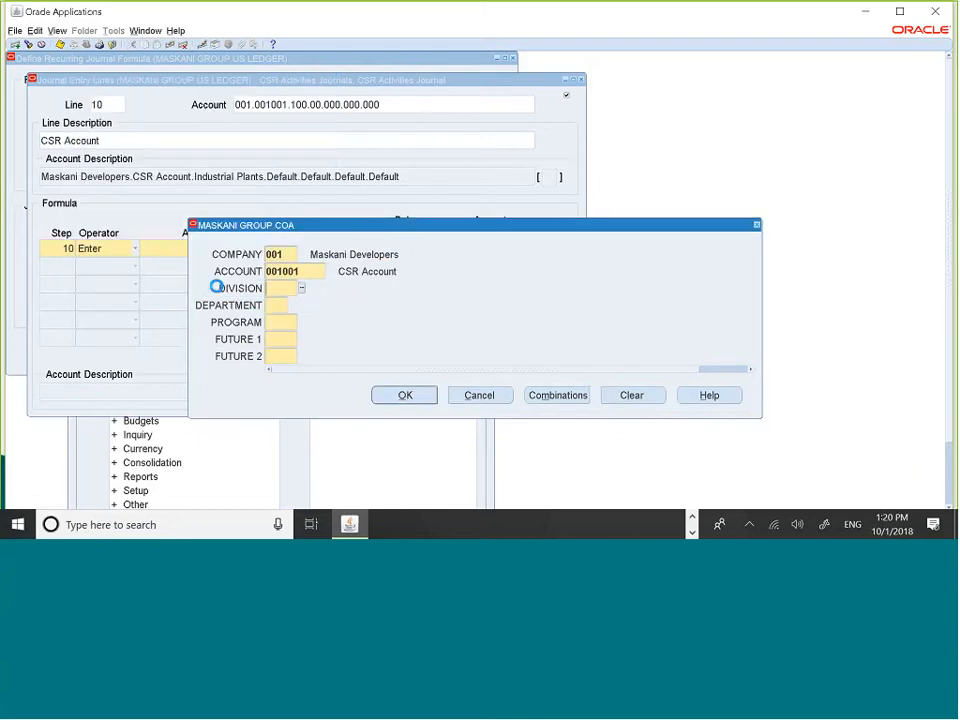
Complete the formula account with division 100, department 00, and 000 for program, future 1 and future 2.
left_click(302, 289)
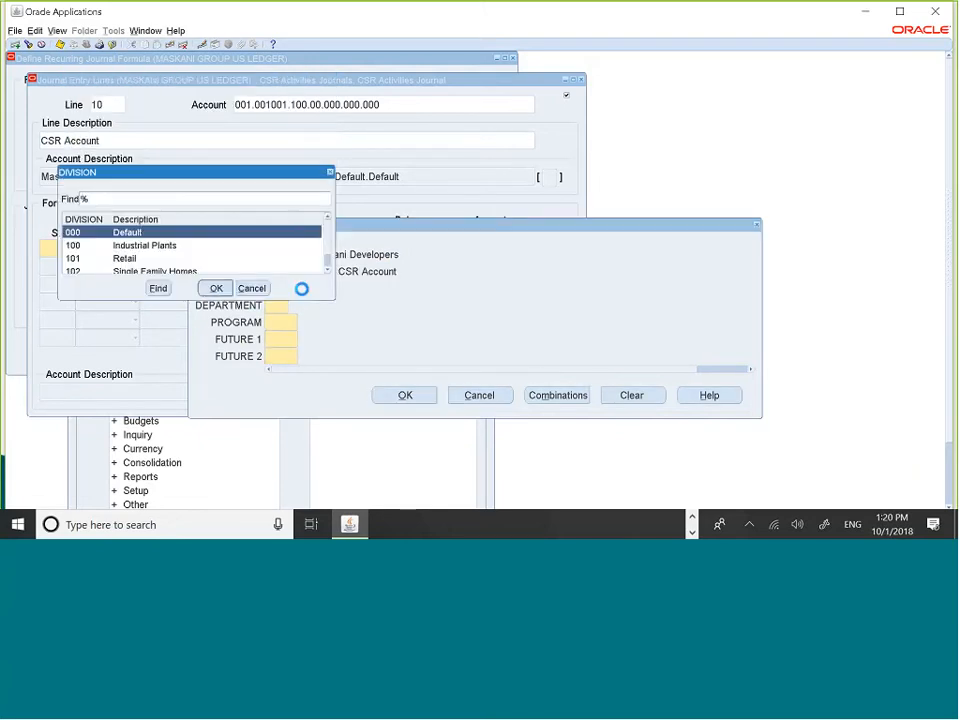
left_click(178, 246)
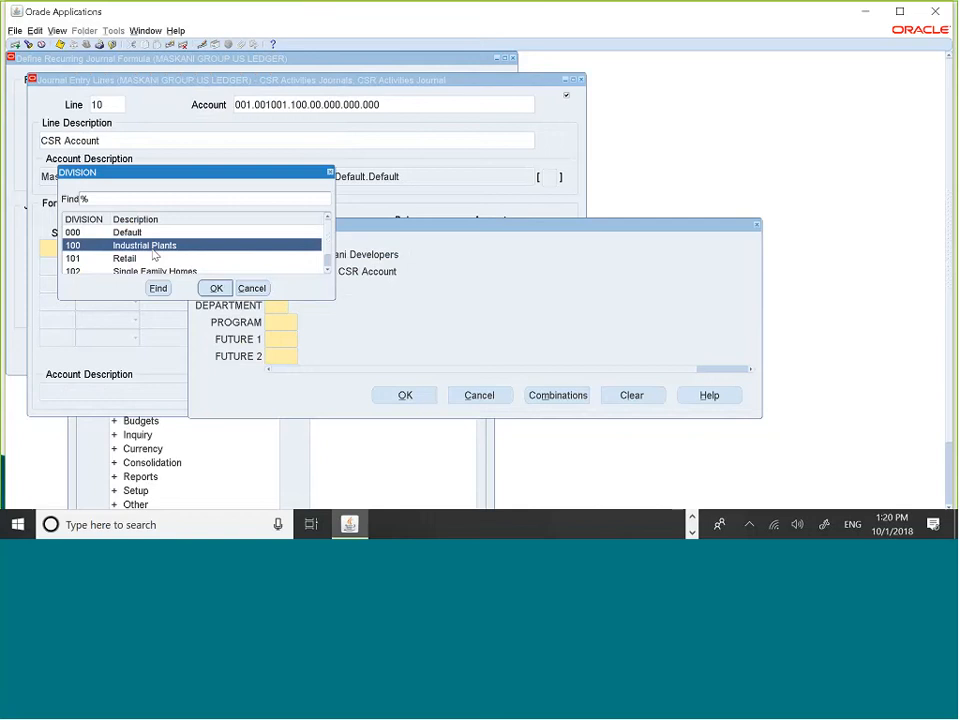
left_click(217, 289)
type("00")
key("Tab")
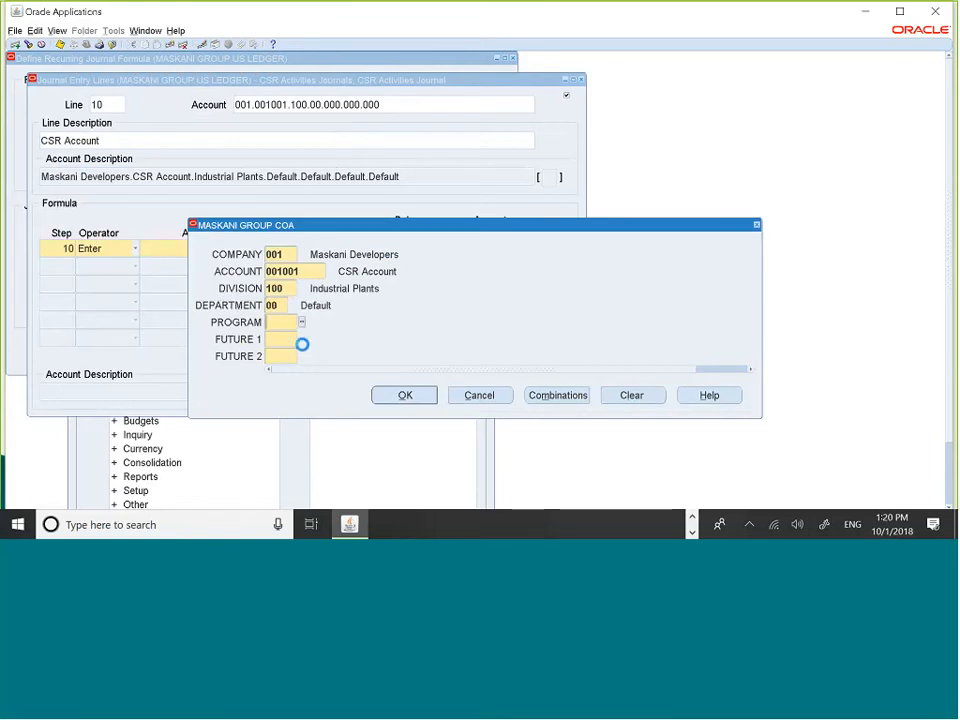
type("000")
key("Tab")
type("000")
key("Tab")
type("000")
key("Tab")
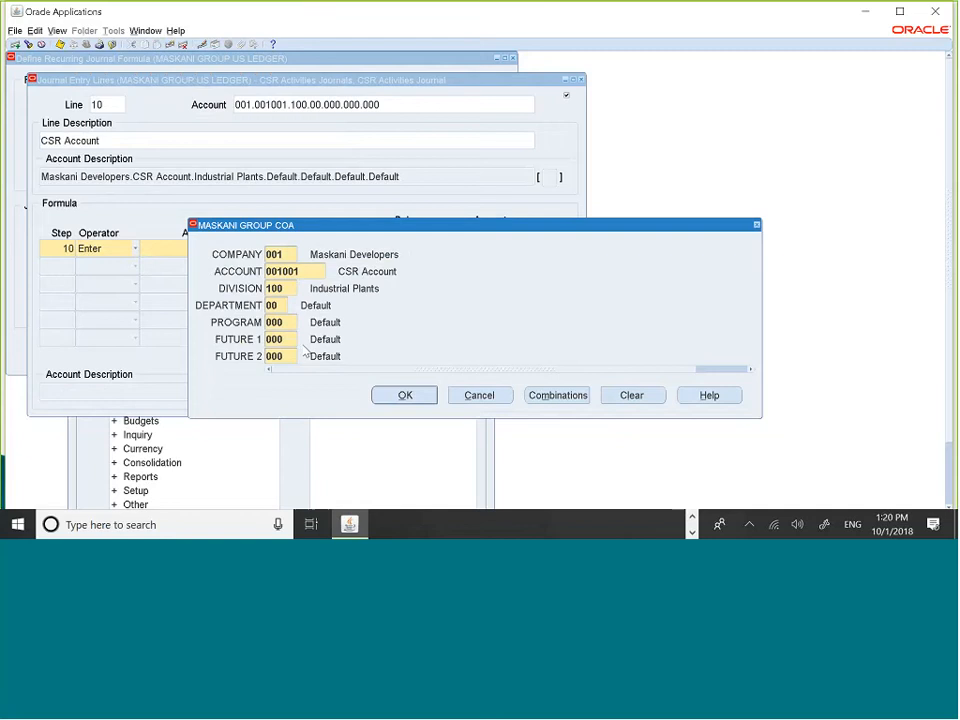
left_click(404, 395)
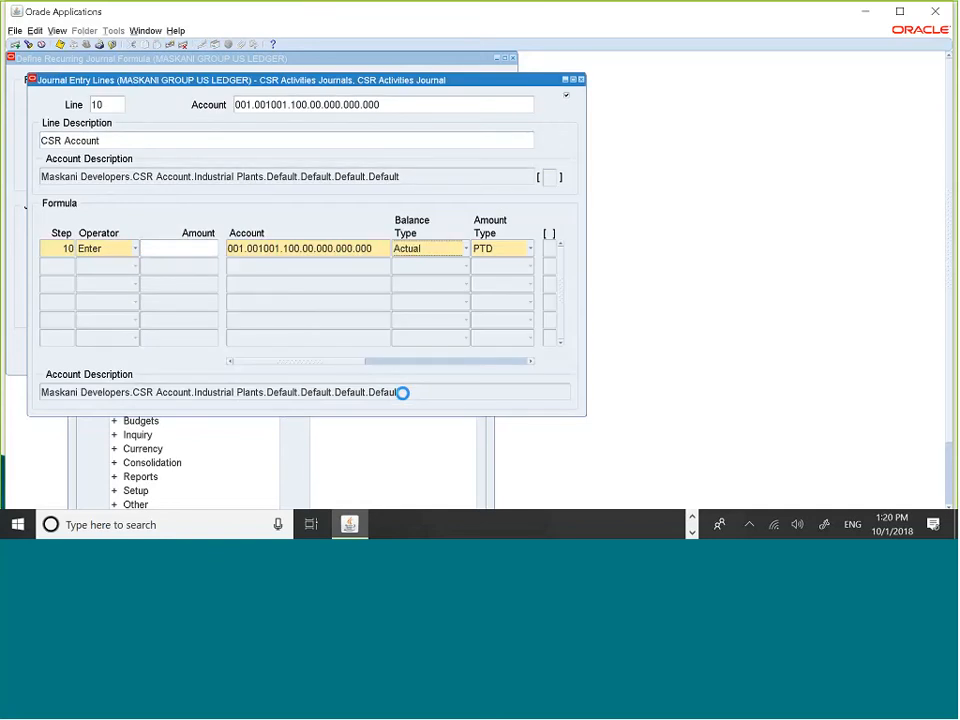
Review the balance, amount and currency types of formula step 10 and select Actual as its balance type.
left_click(533, 363)
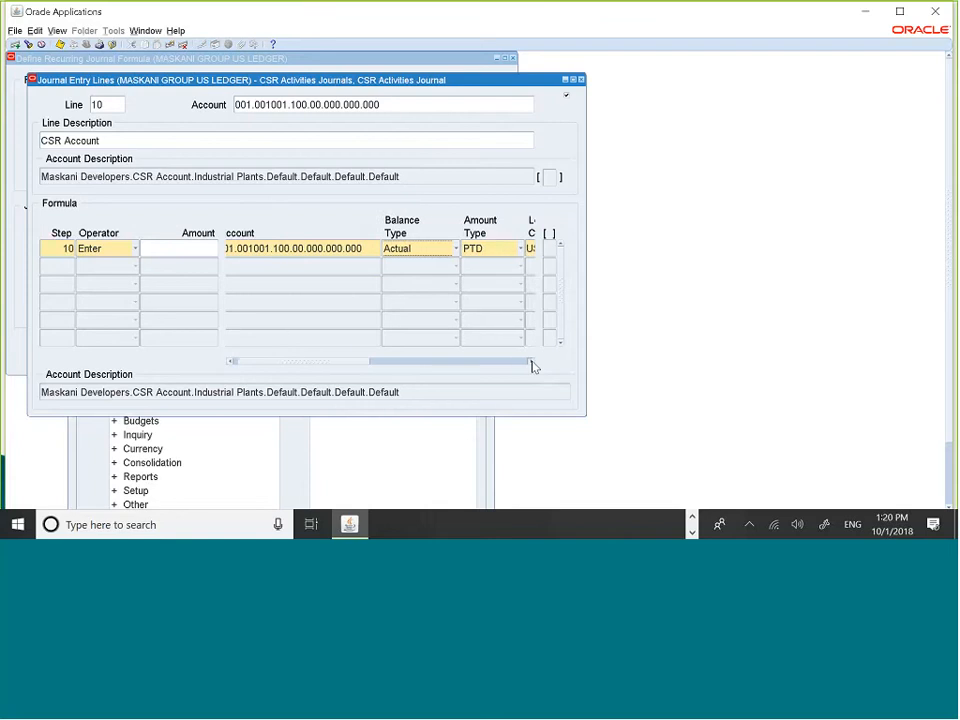
left_click(533, 363)
left_click_drag(533, 366, 533, 366)
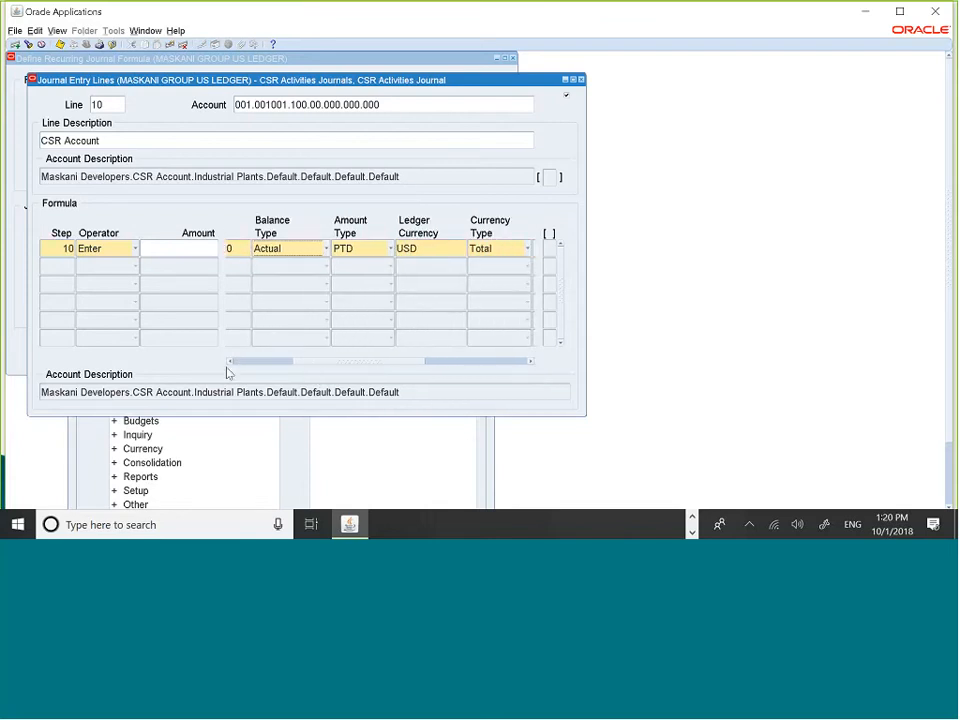
left_click_drag(230, 364, 230, 364)
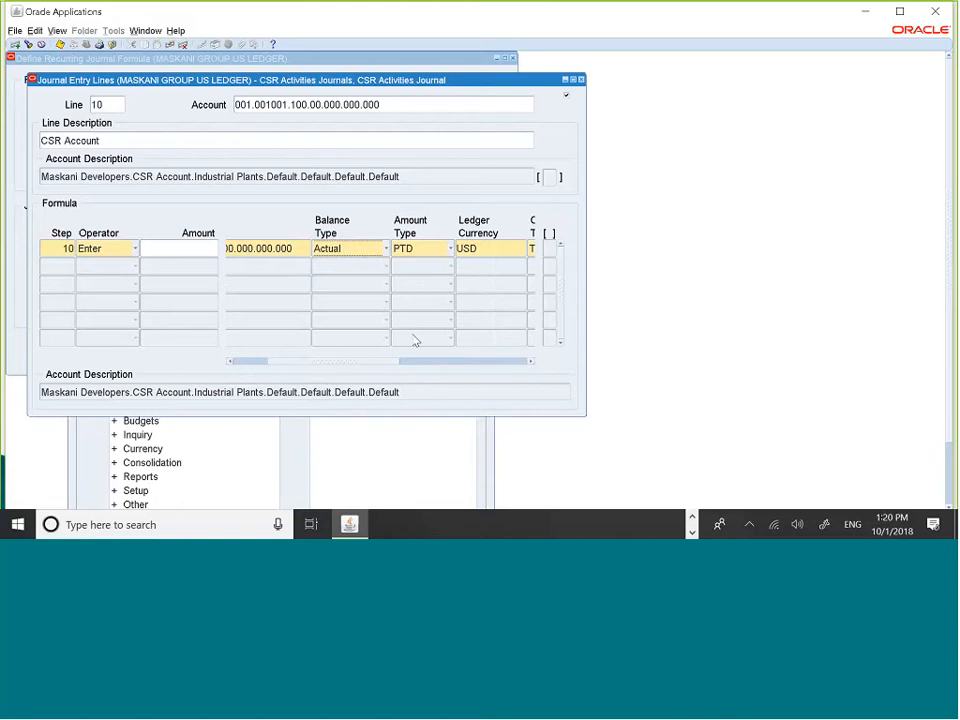
left_click(387, 250)
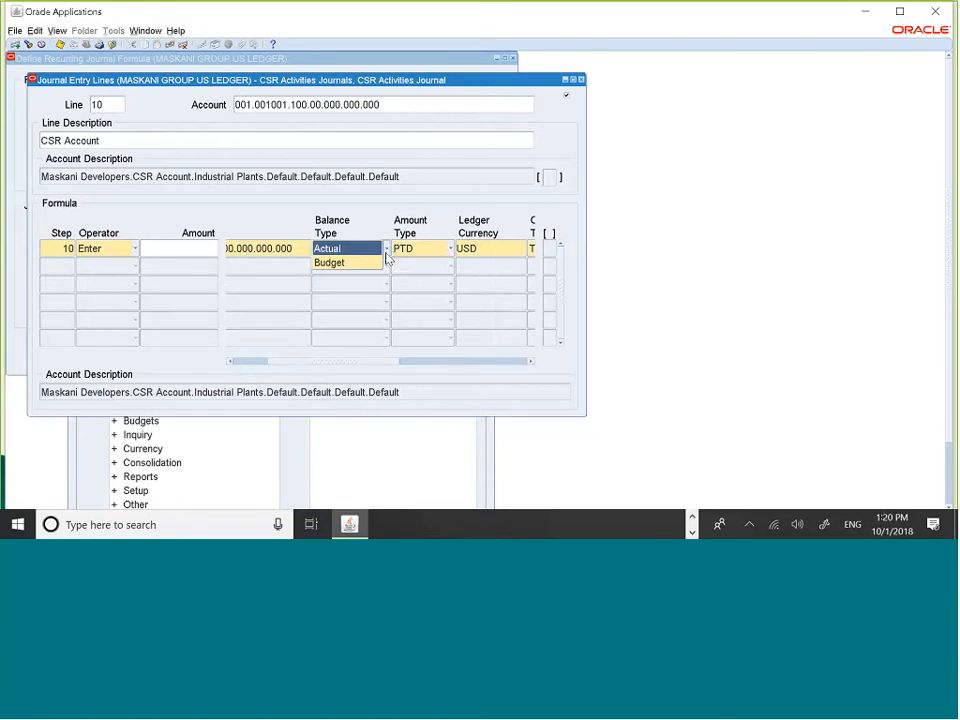
left_click(352, 249)
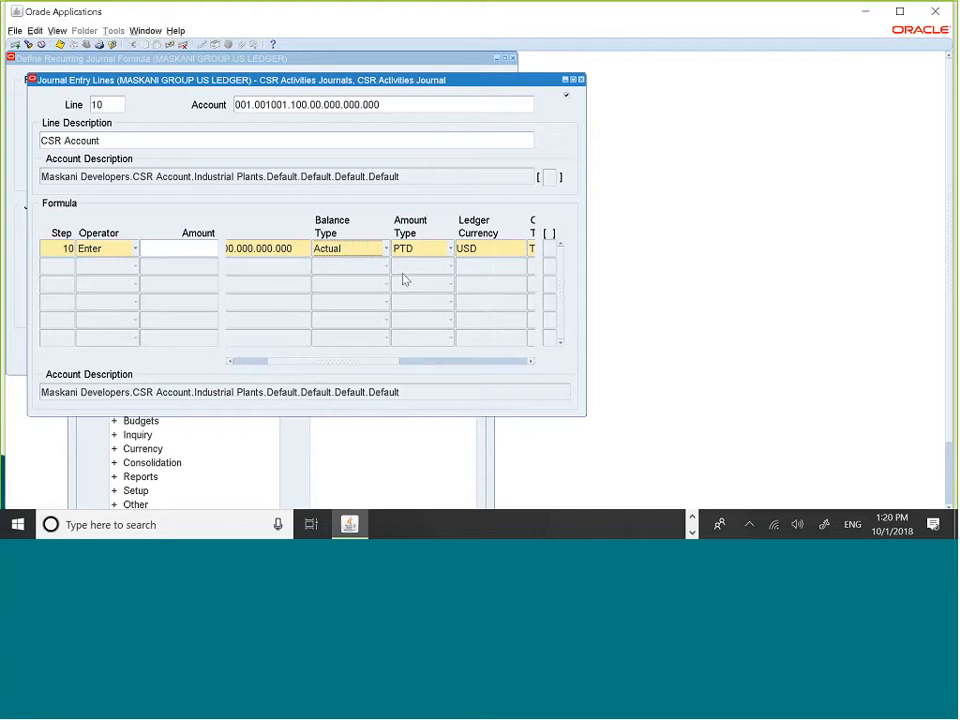
Choose PTD as the amount type and Total as the currency type of formula step 10.
left_click(450, 249)
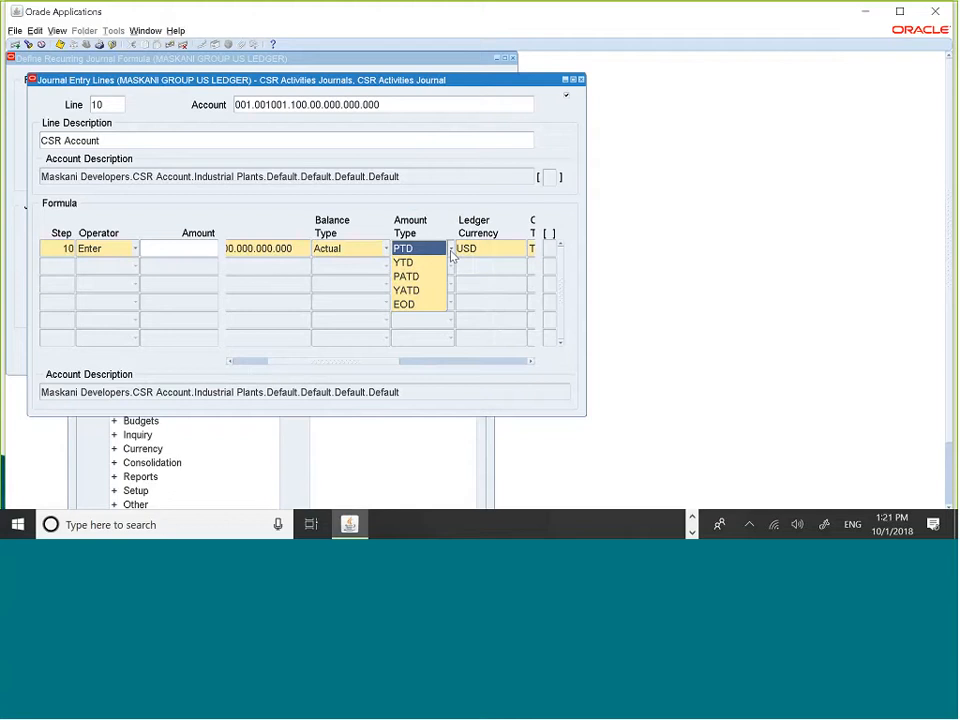
left_click(420, 248)
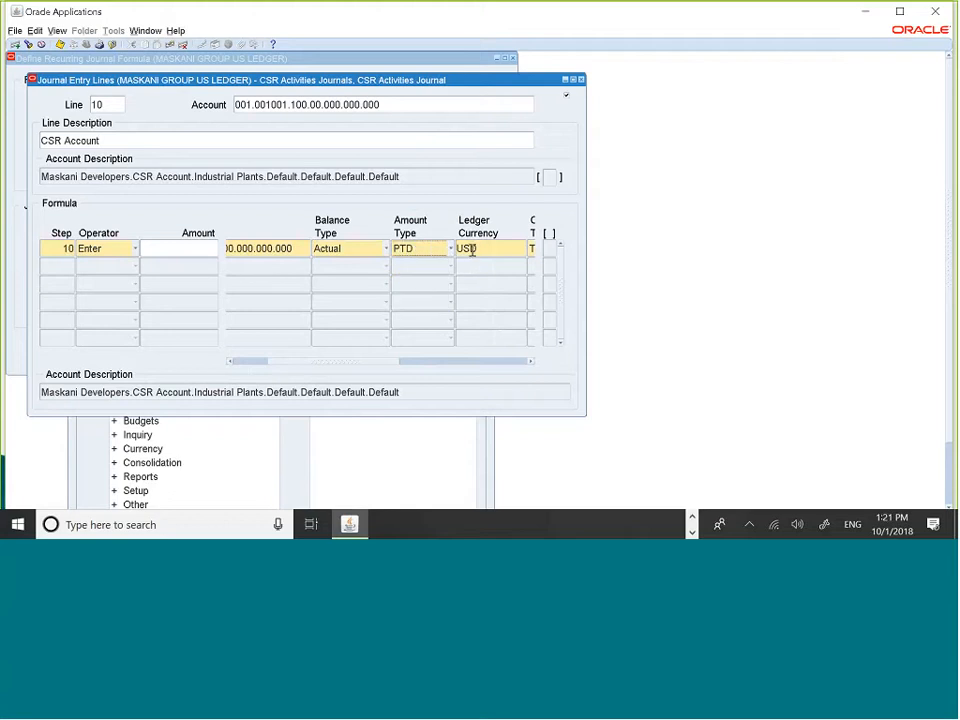
left_click_drag(530, 364, 530, 366)
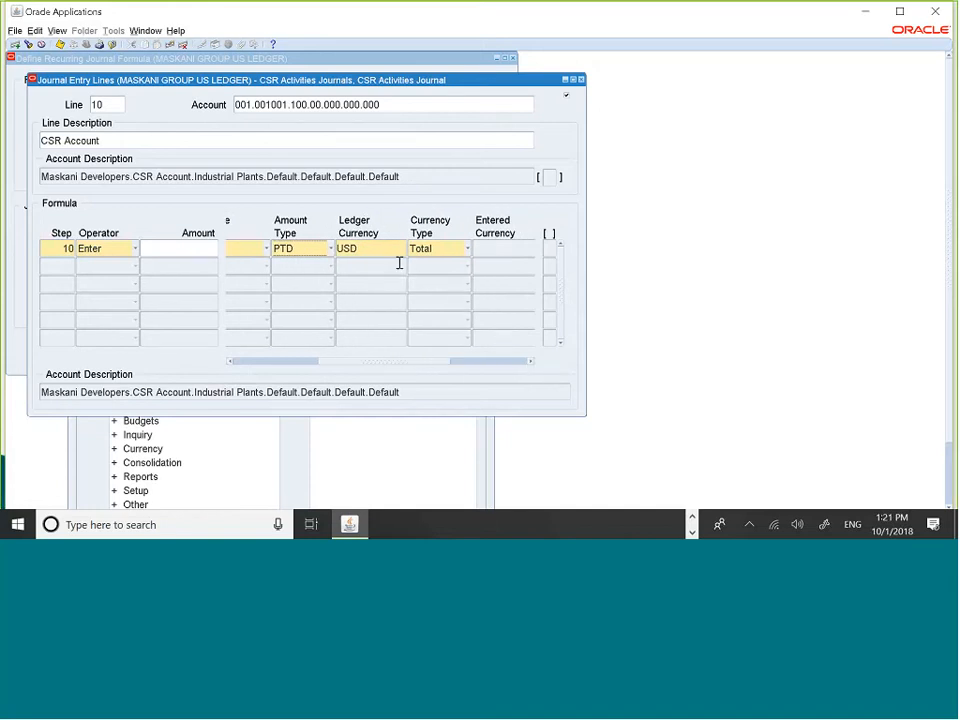
left_click(467, 249)
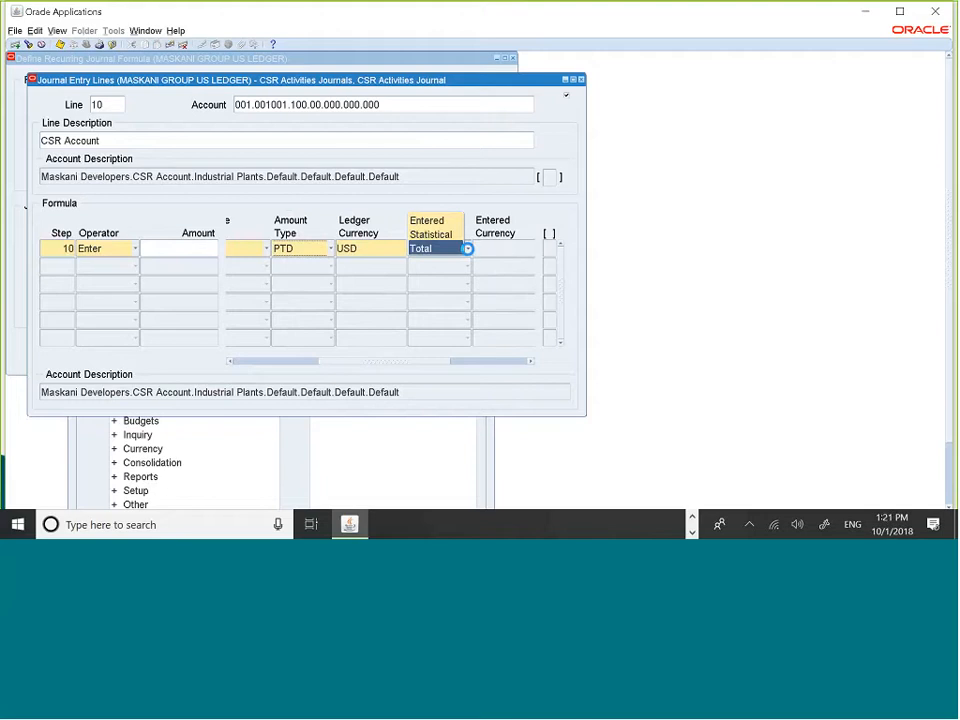
left_click(447, 248)
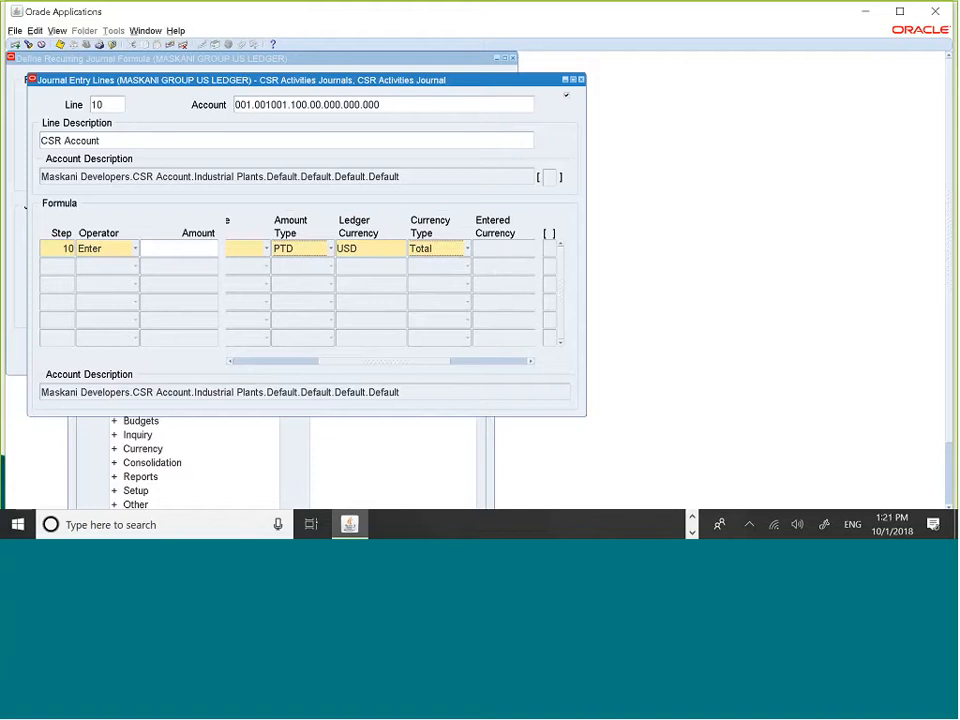
Set the period of formula step 10 to Previous Period.
left_click(531, 362)
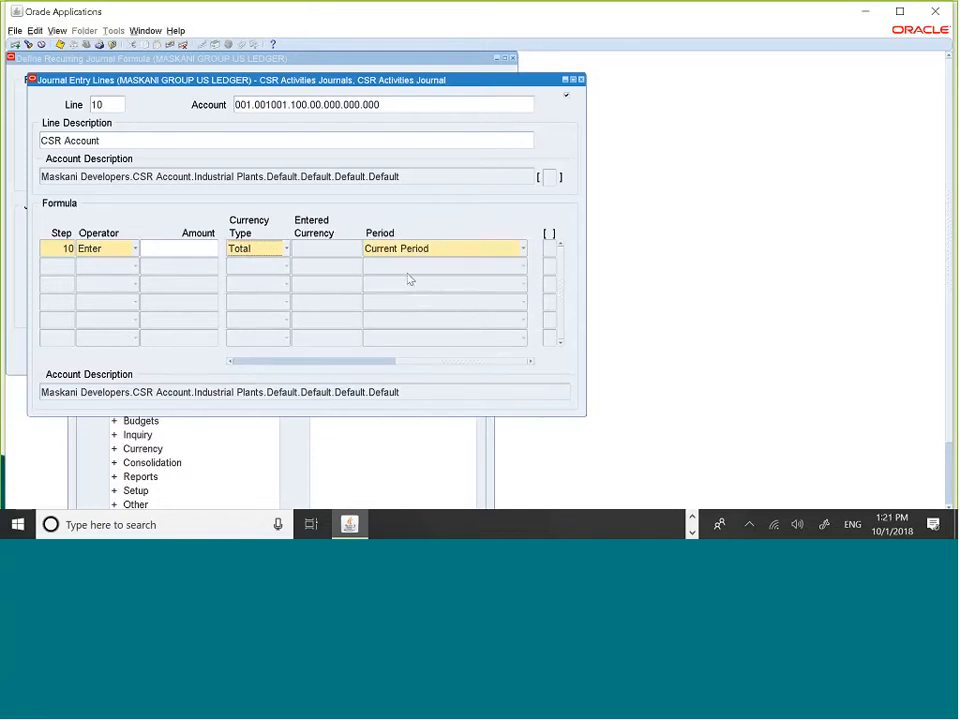
left_click(524, 250)
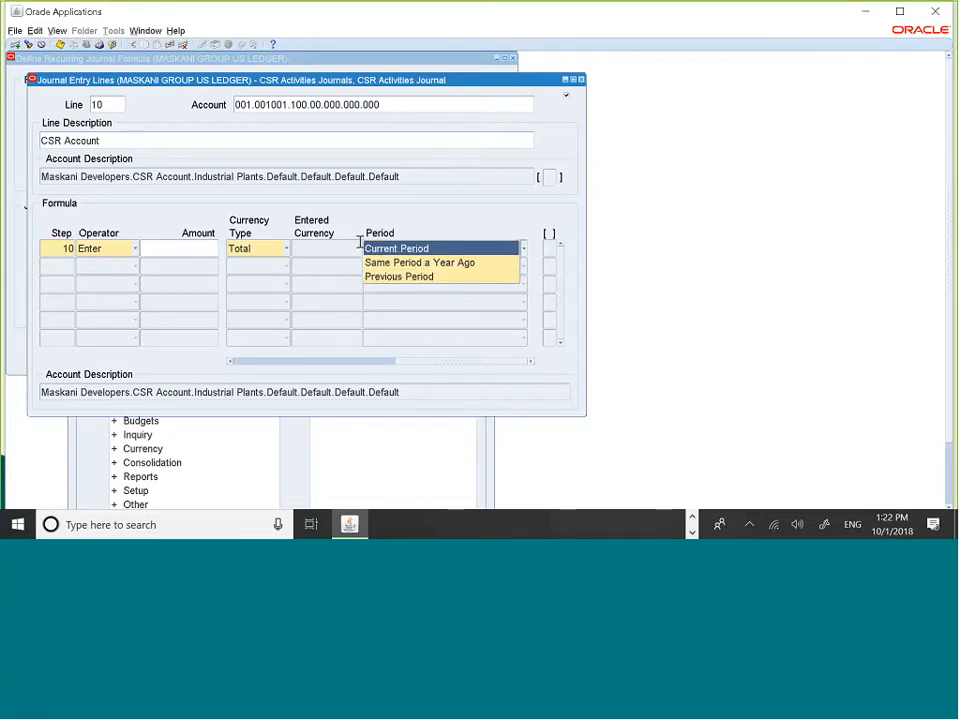
left_click(434, 282)
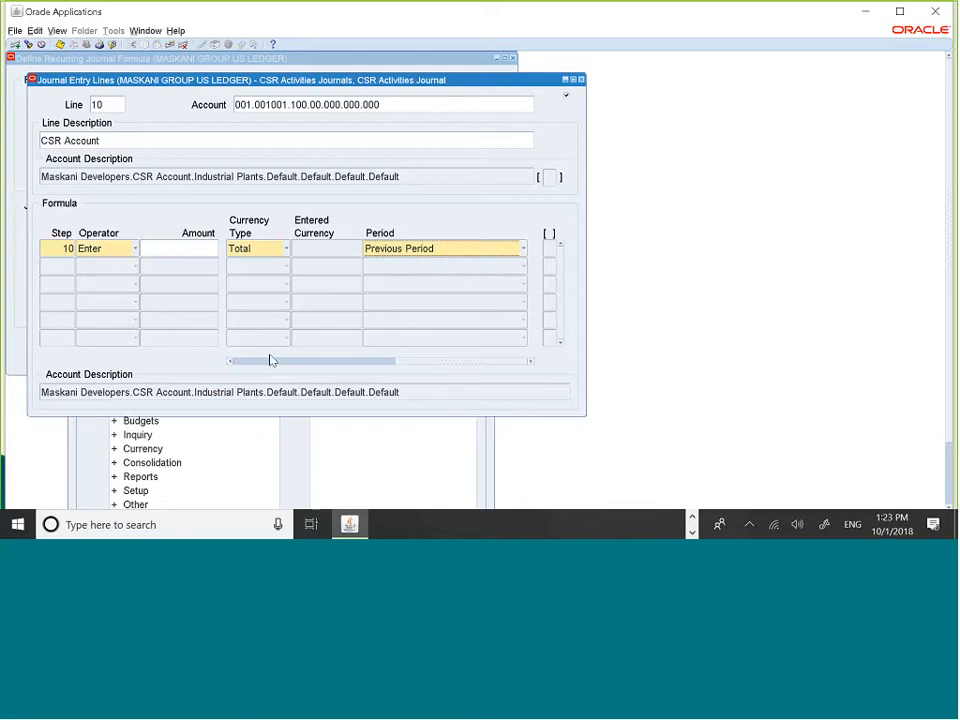
Add formula step 20 to the CSR Account line with the x operator and an amount of 1.1.
left_click(231, 363)
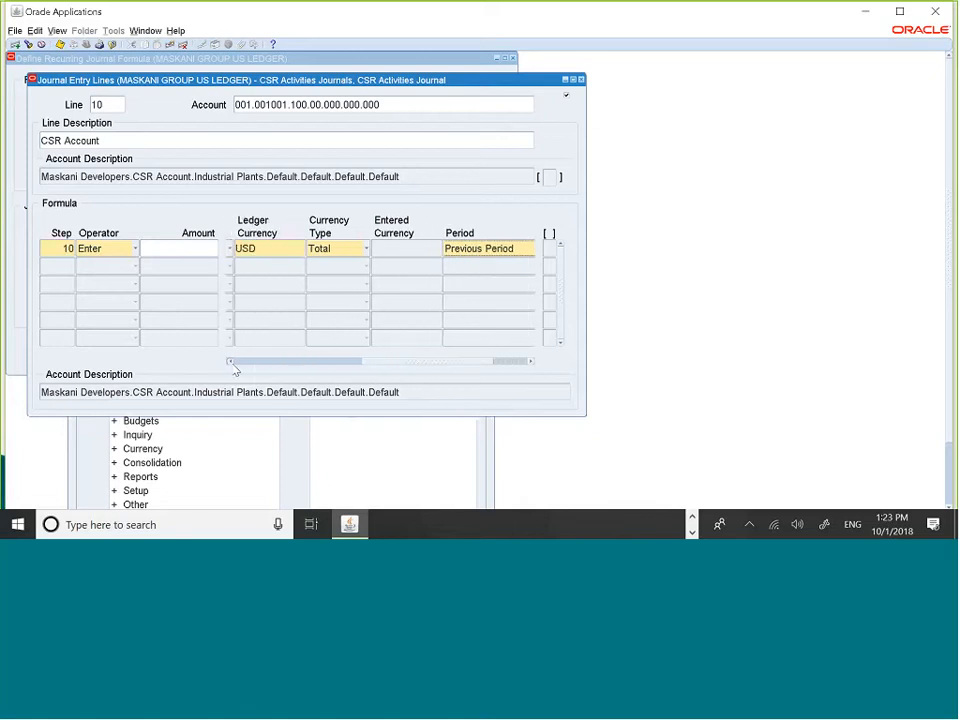
left_click_drag(231, 363, 231, 363)
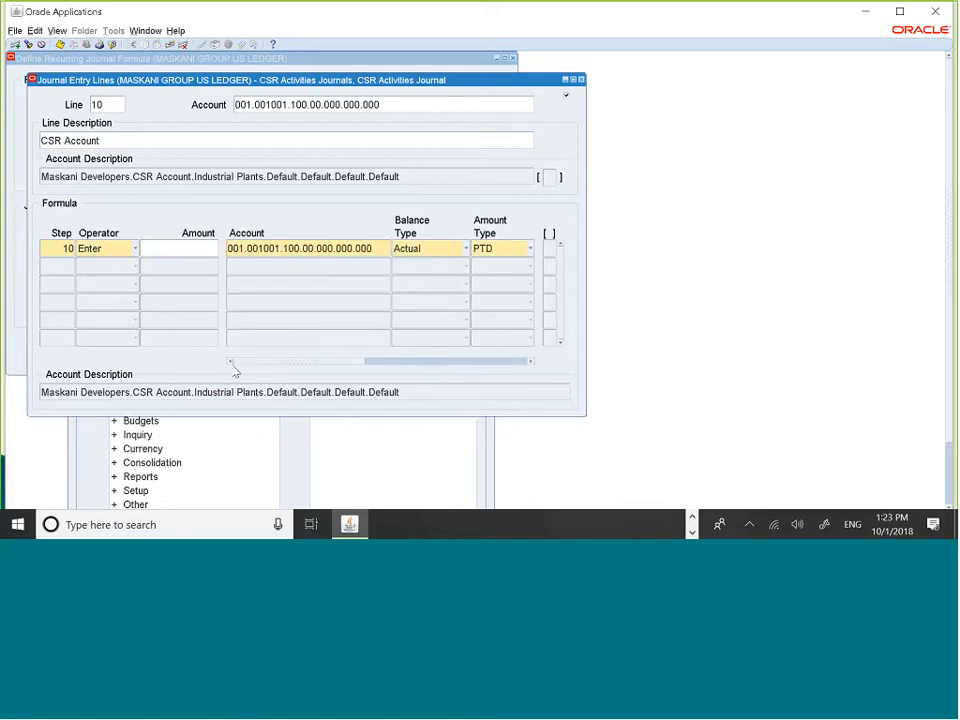
left_click(58, 267)
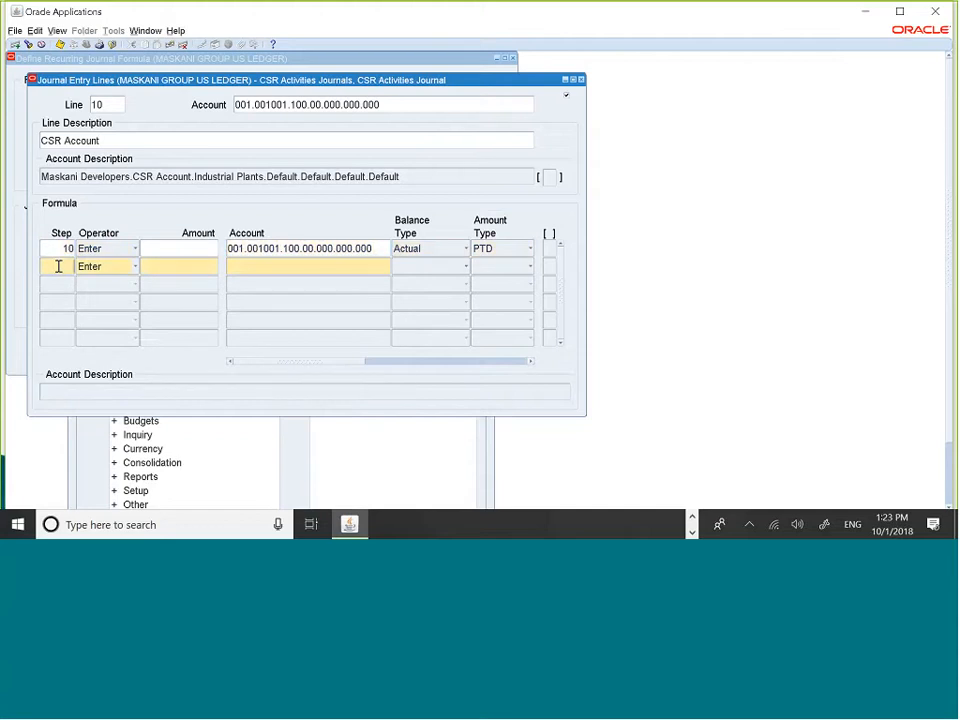
type("20")
left_click(136, 268)
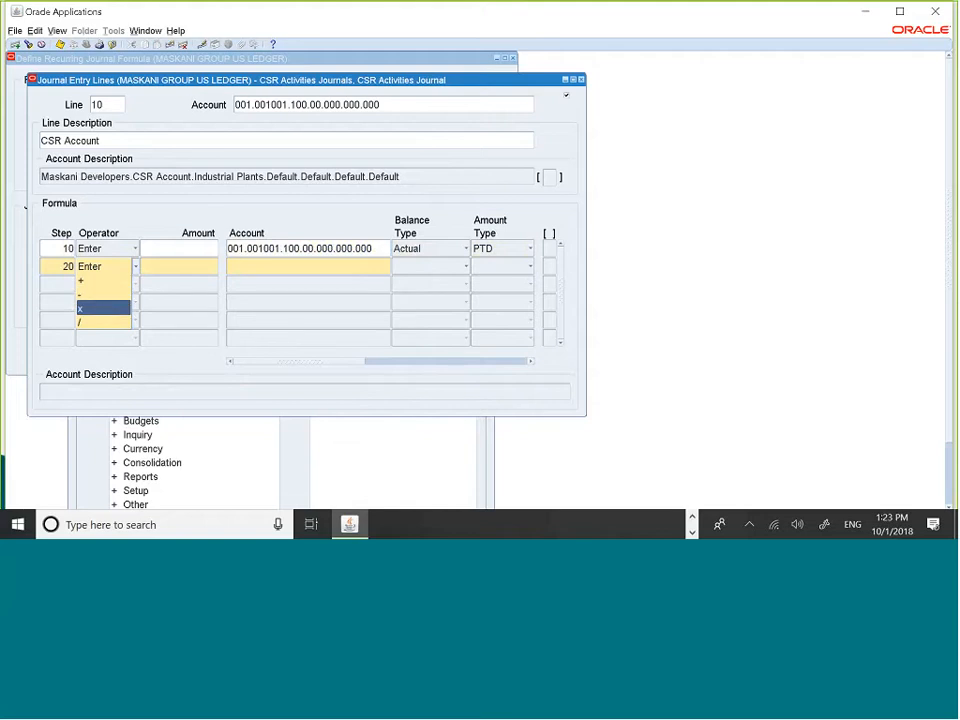
left_click(108, 311)
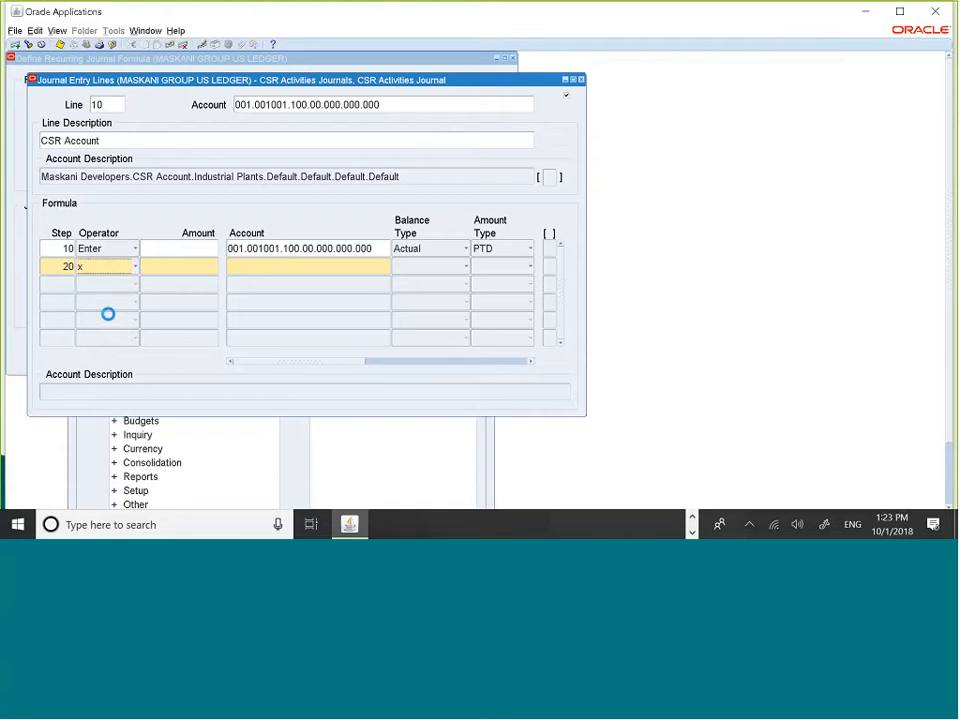
left_click(204, 264)
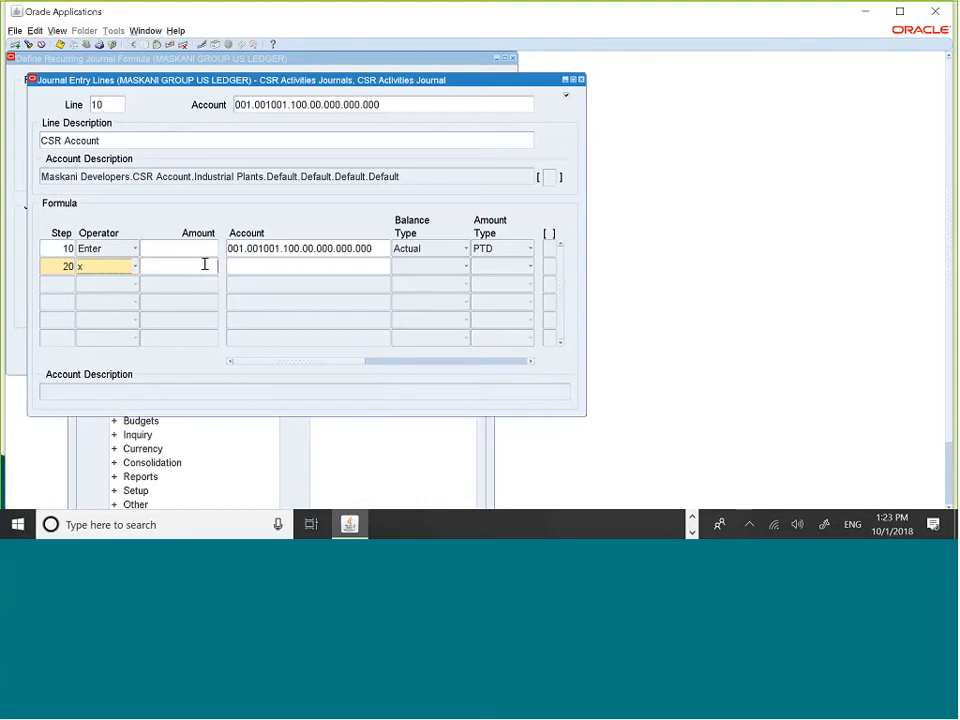
type(".1")
Try to renumber the existing Cash journal line 20 as line 9999.
left_click(110, 104)
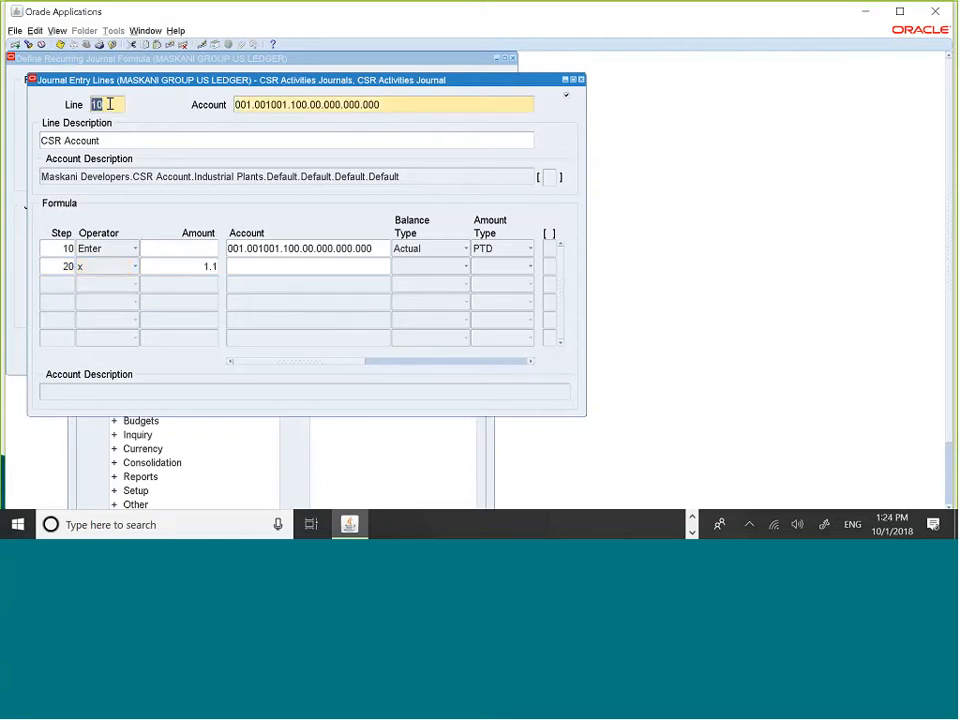
key("Down")
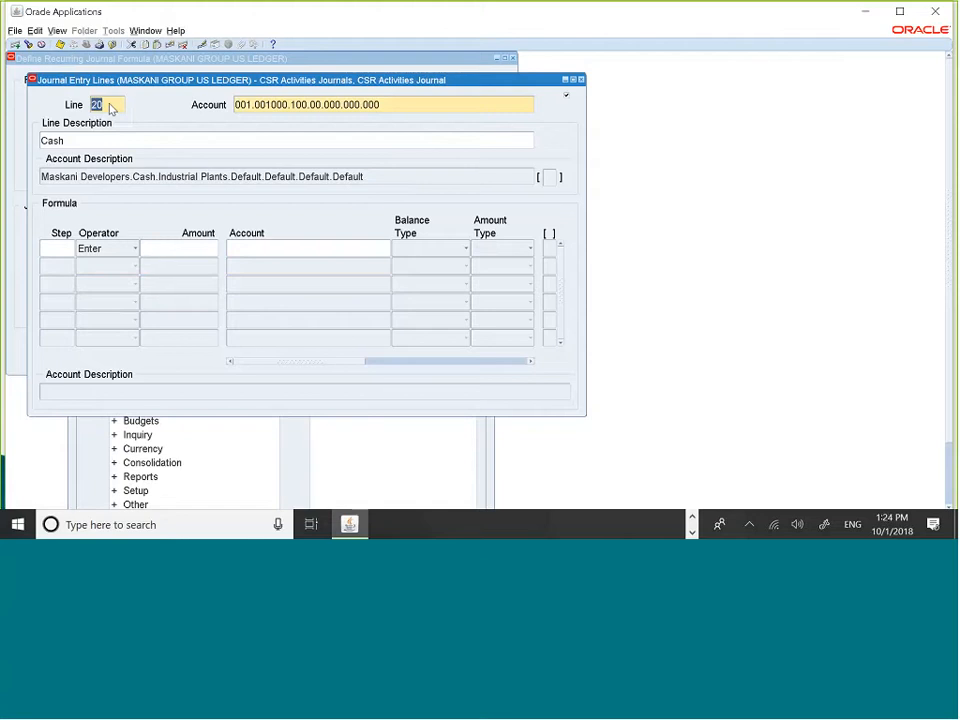
type("9999")
left_click(424, 110)
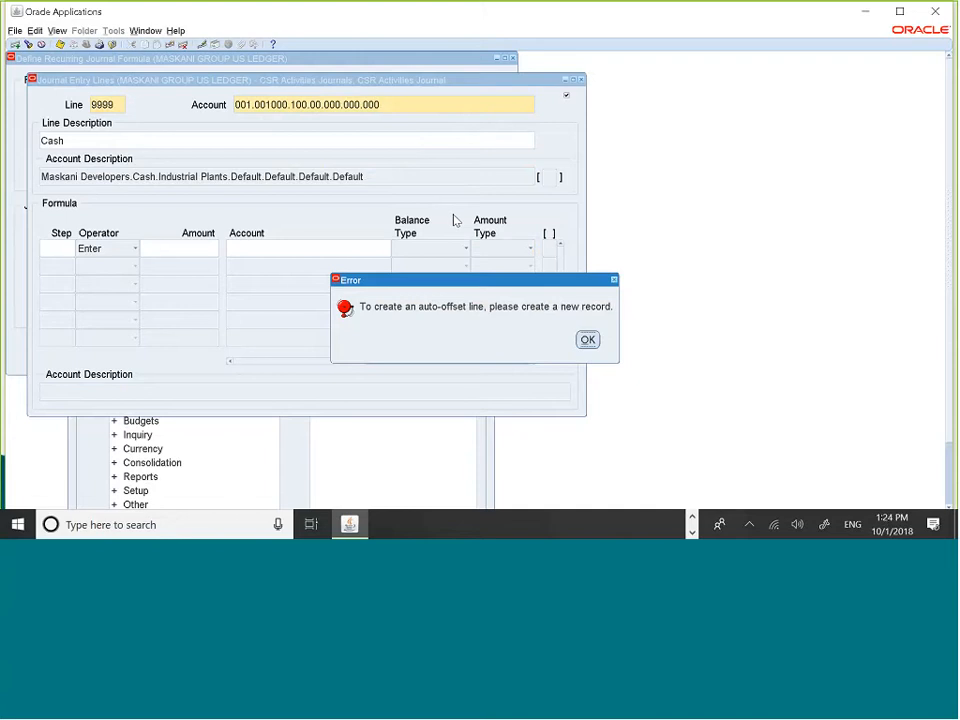
left_click(588, 340)
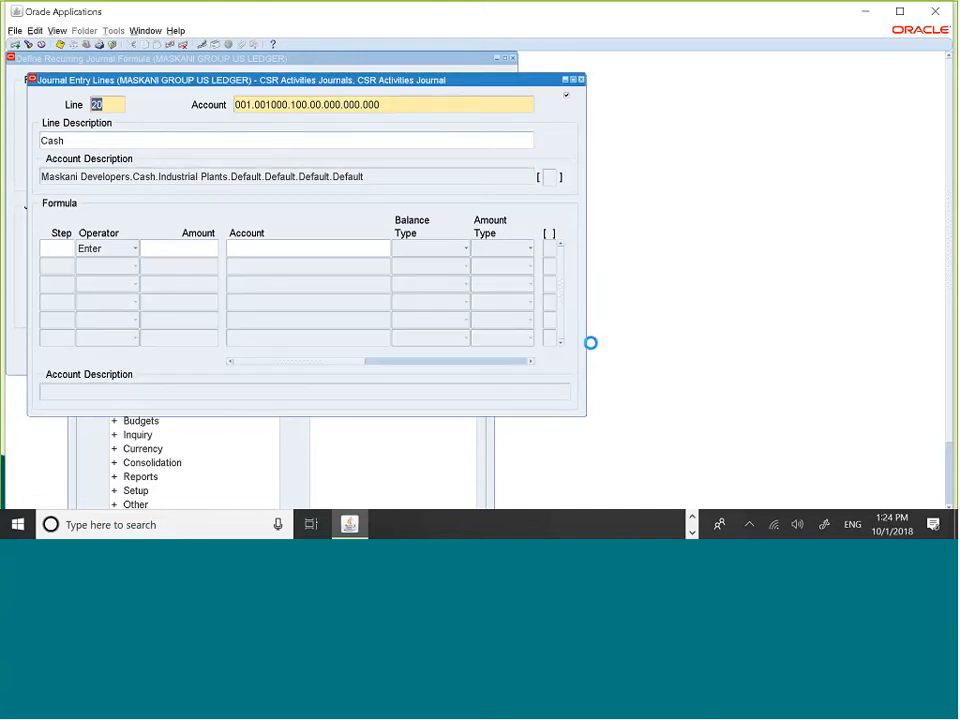
Delete the Cash journal entry line numbered 20 and confirm the deletion.
left_click(112, 104)
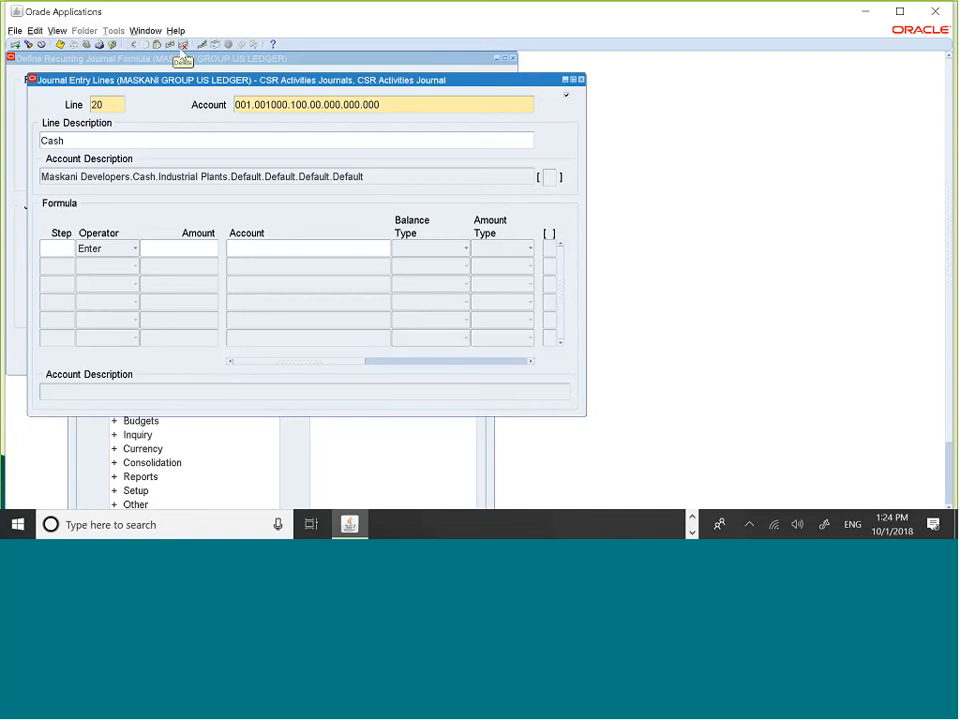
left_click(183, 56)
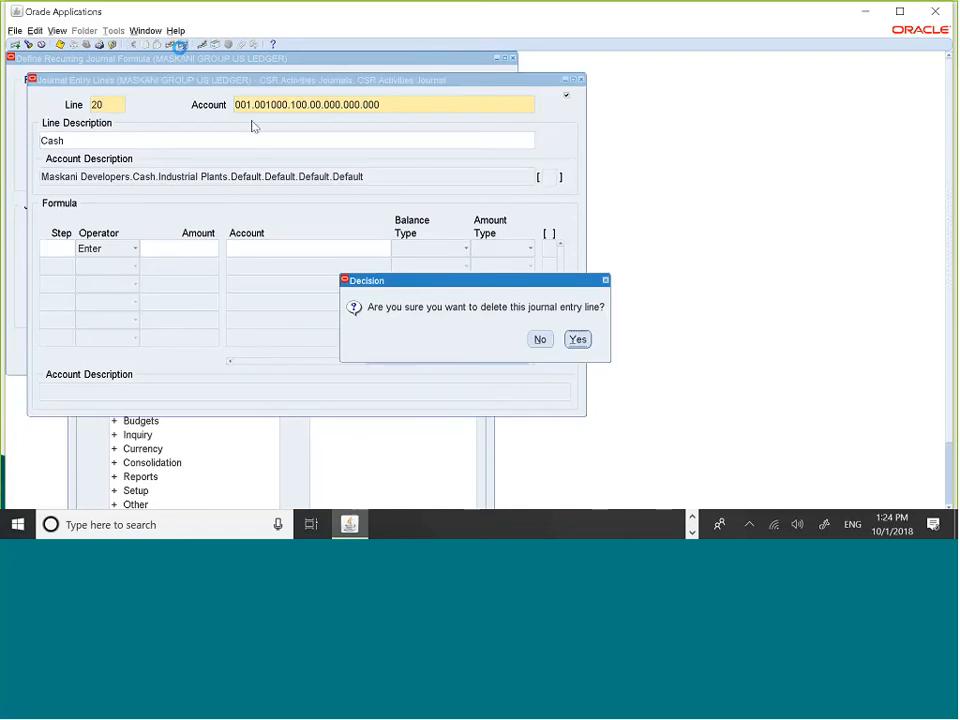
left_click(578, 339)
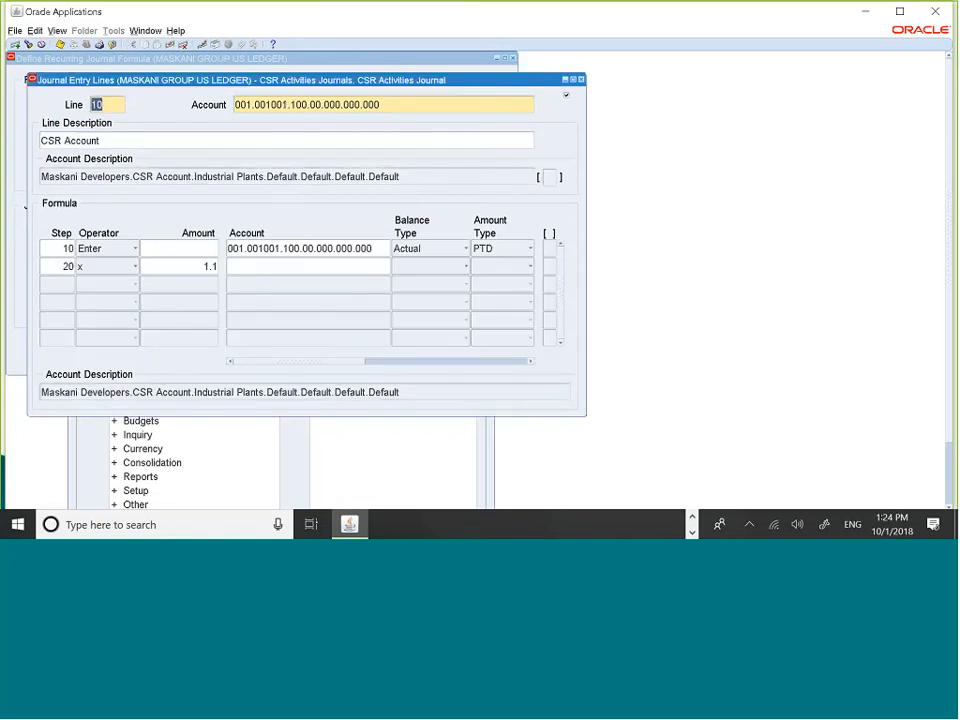
Create a new journal line numbered 9999 with company 001 and account 001000 (Cash) in its account combination.
left_click(14, 43)
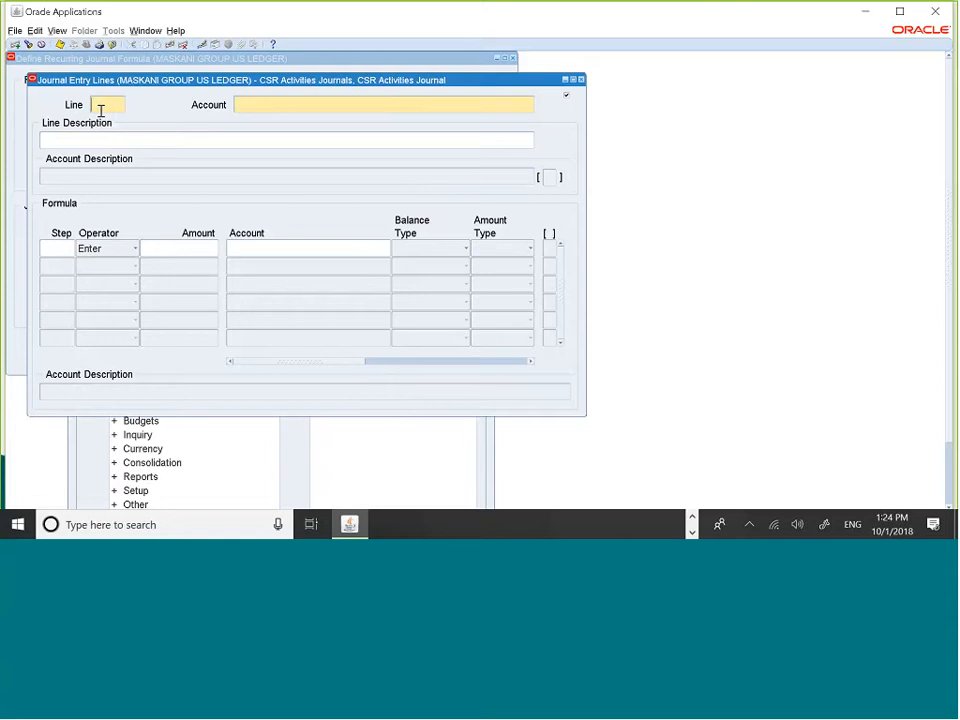
type("9999")
left_click(261, 98)
left_click(531, 106)
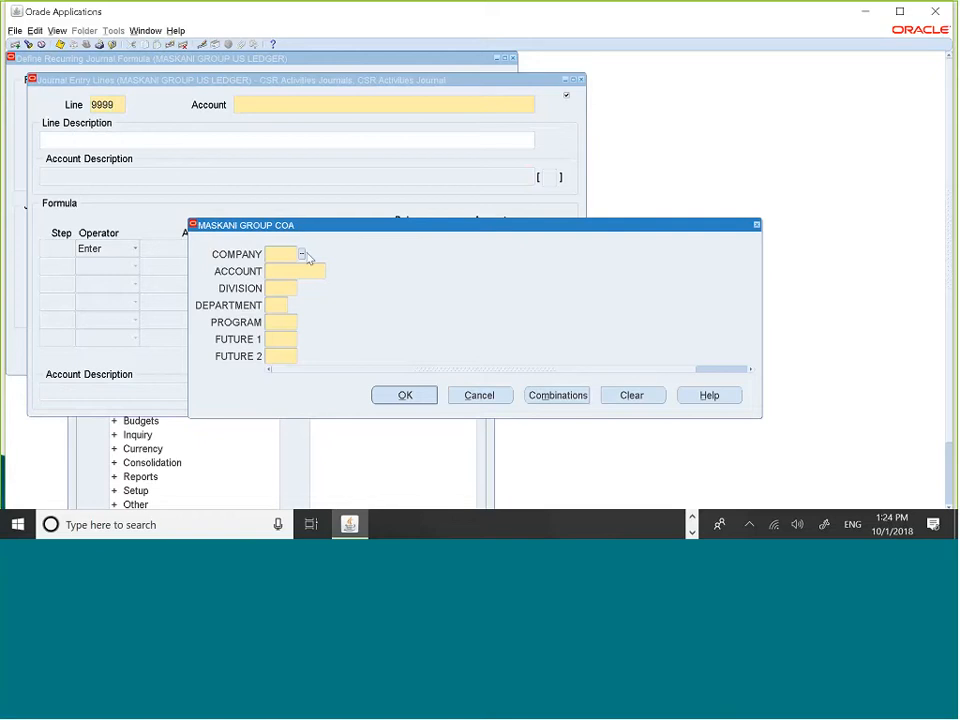
type("001")
left_click(316, 279)
left_click(330, 272)
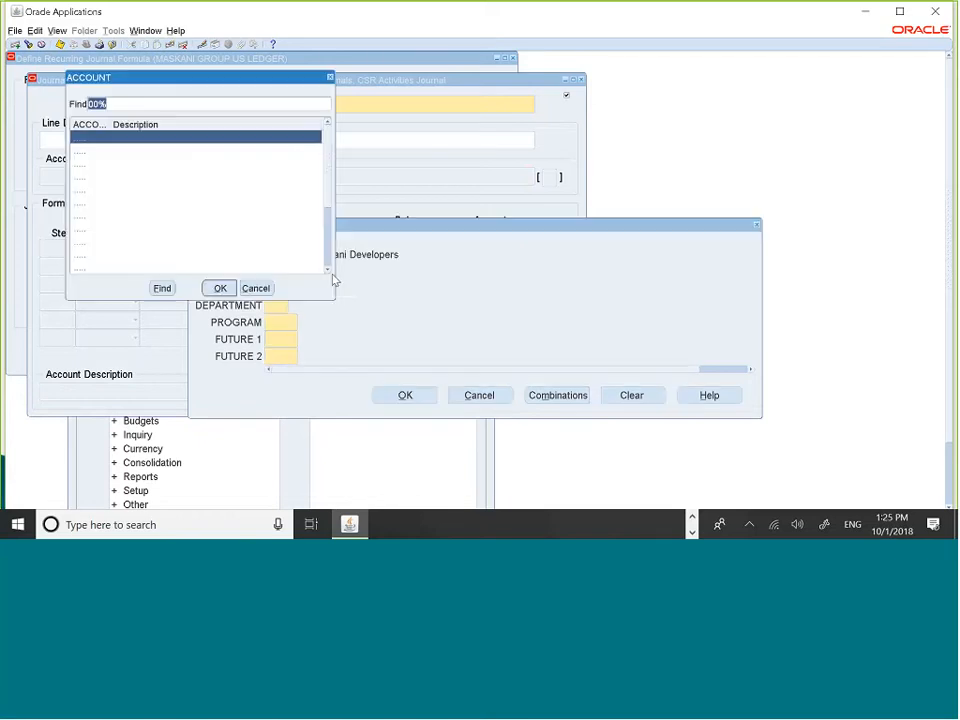
left_click(220, 288)
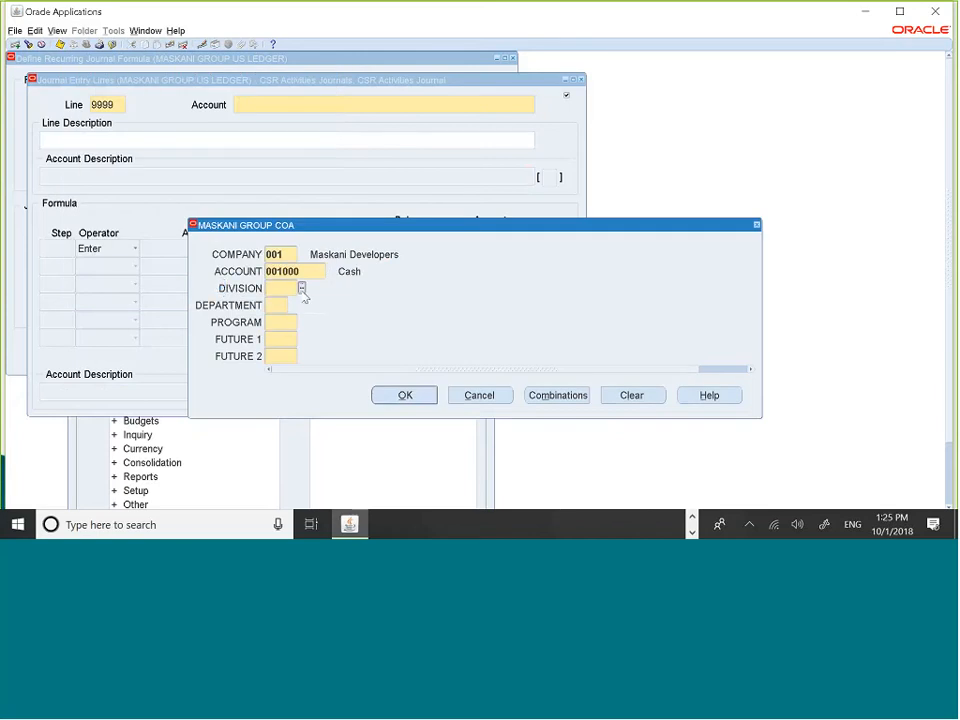
Complete line 9999's account with division 100 (Industrial Plants), department 00, and 000 for program, future 1 and future 2.
left_click(301, 289)
left_click(129, 247)
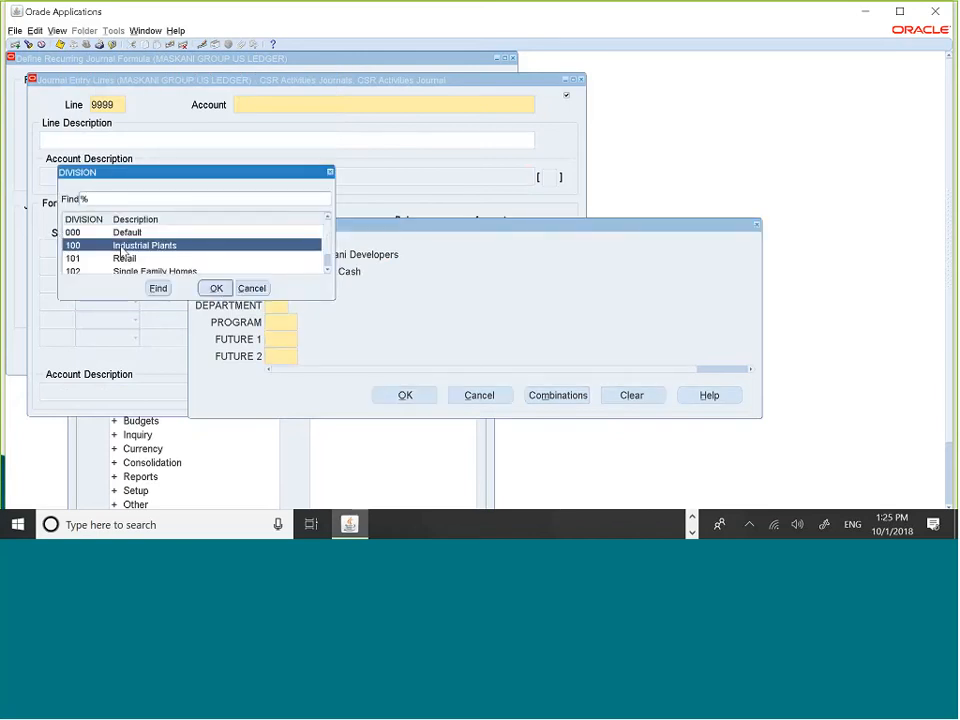
left_click(216, 289)
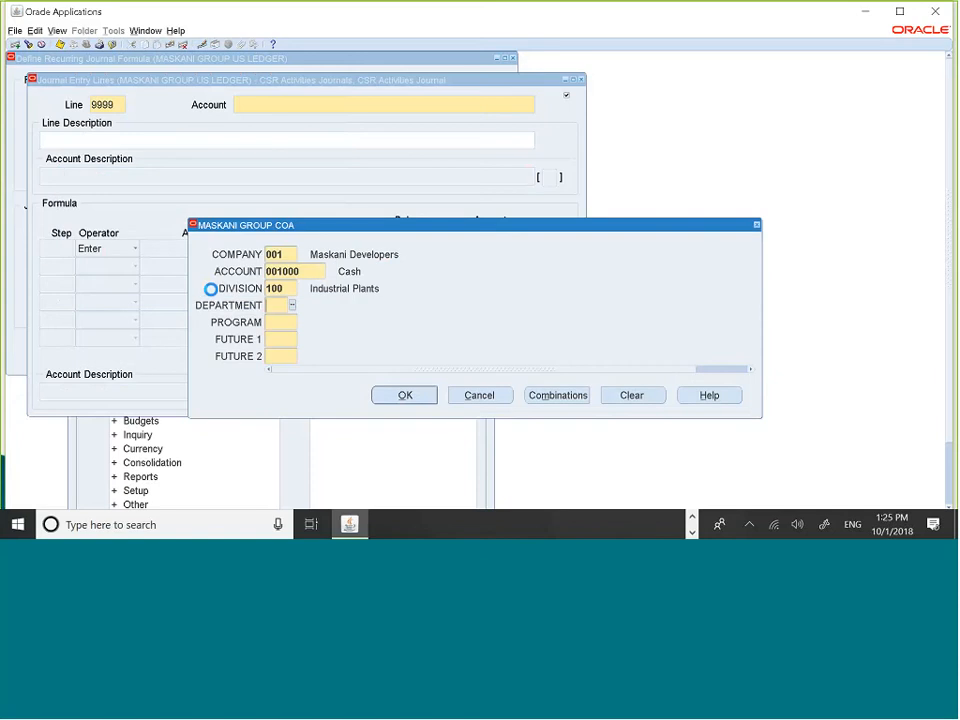
type("00")
key("Tab")
type("000")
key("Tab")
type("000")
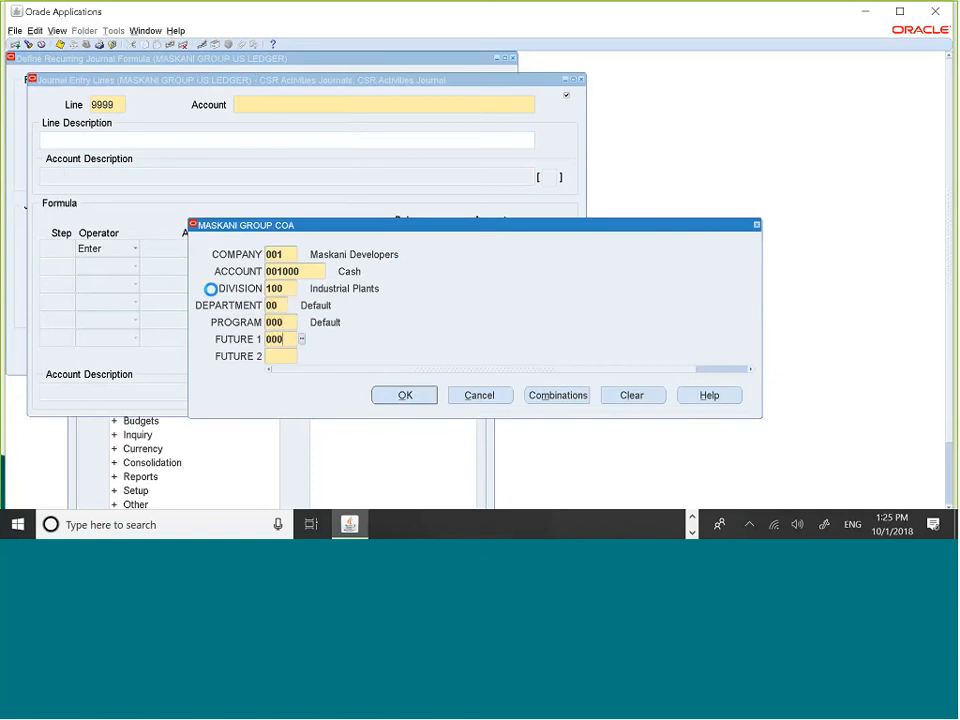
key("Tab")
type("000")
key("Tab")
left_click(405, 396)
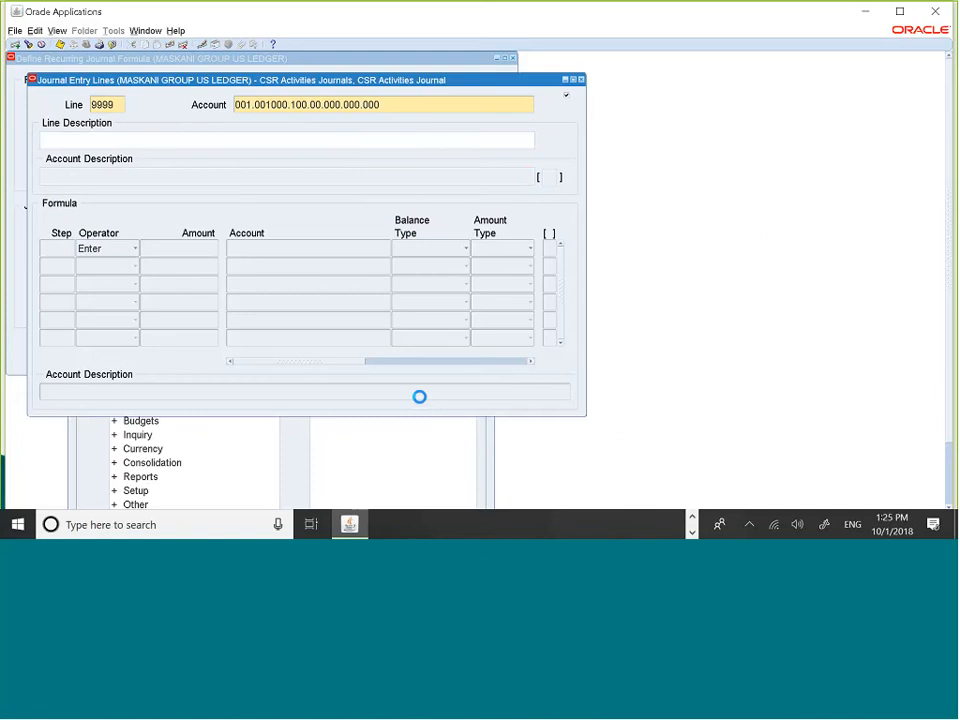
Enter Cash as the description of line 9999 and save the journal lines.
key("Caps_Lock")
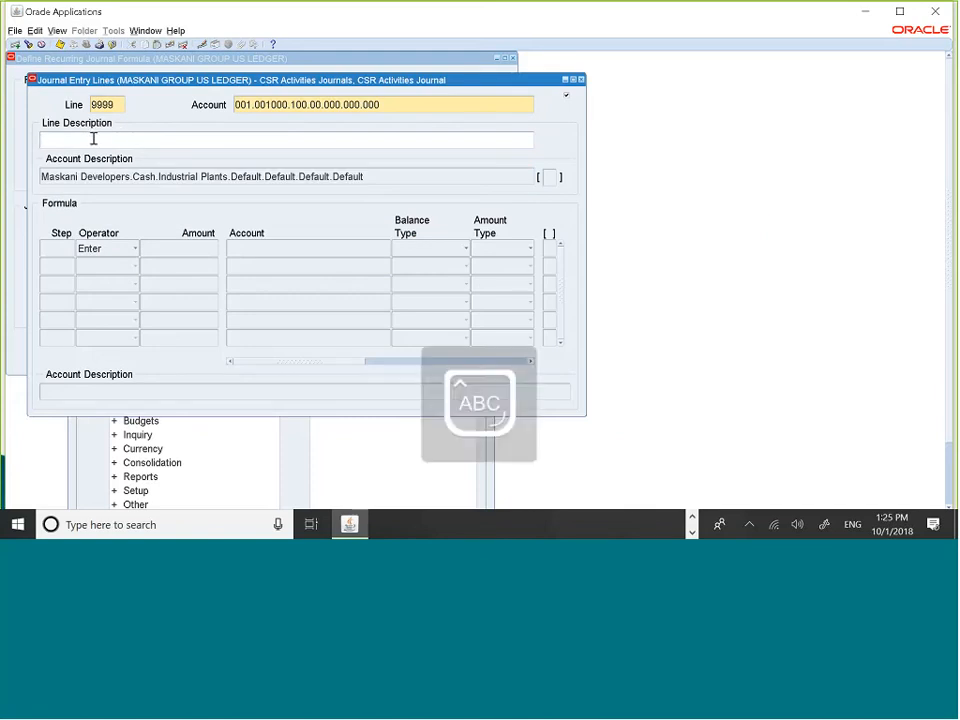
type("C")
key("Caps_Lock")
type("ash")
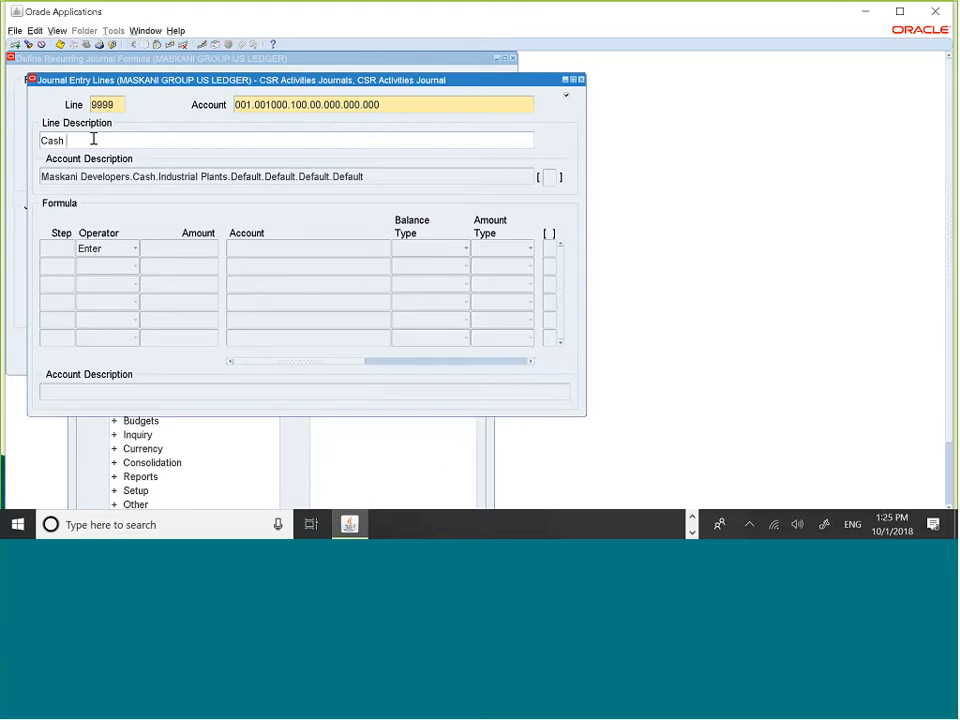
left_click(61, 46)
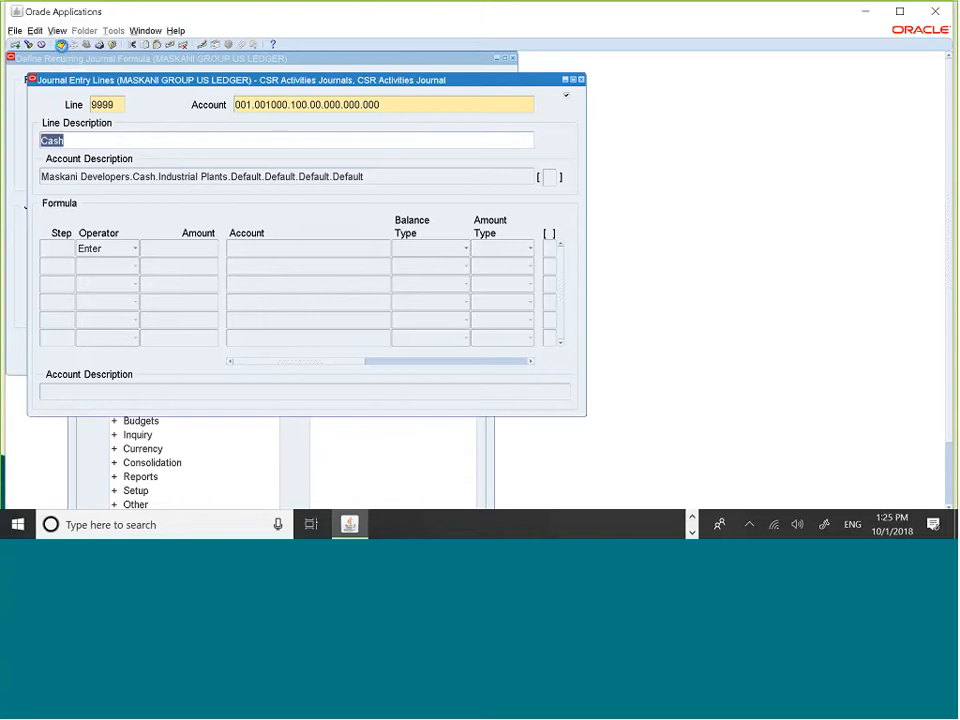
Close the journal lines and recurring journal definition windows, and open the Account Inquiry function.
left_click(581, 80)
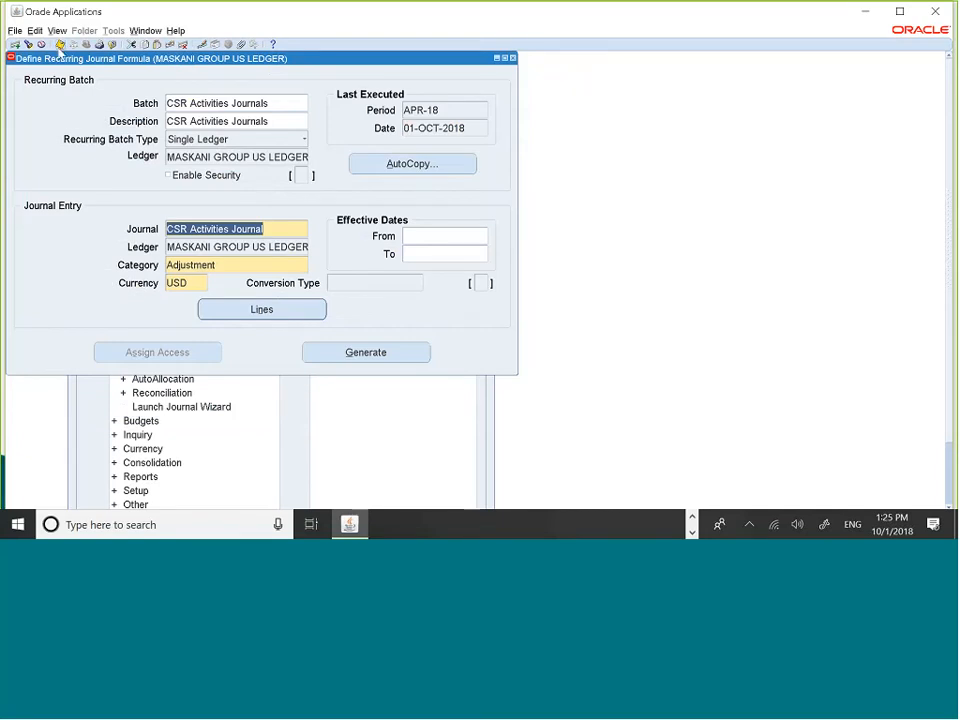
left_click(512, 58)
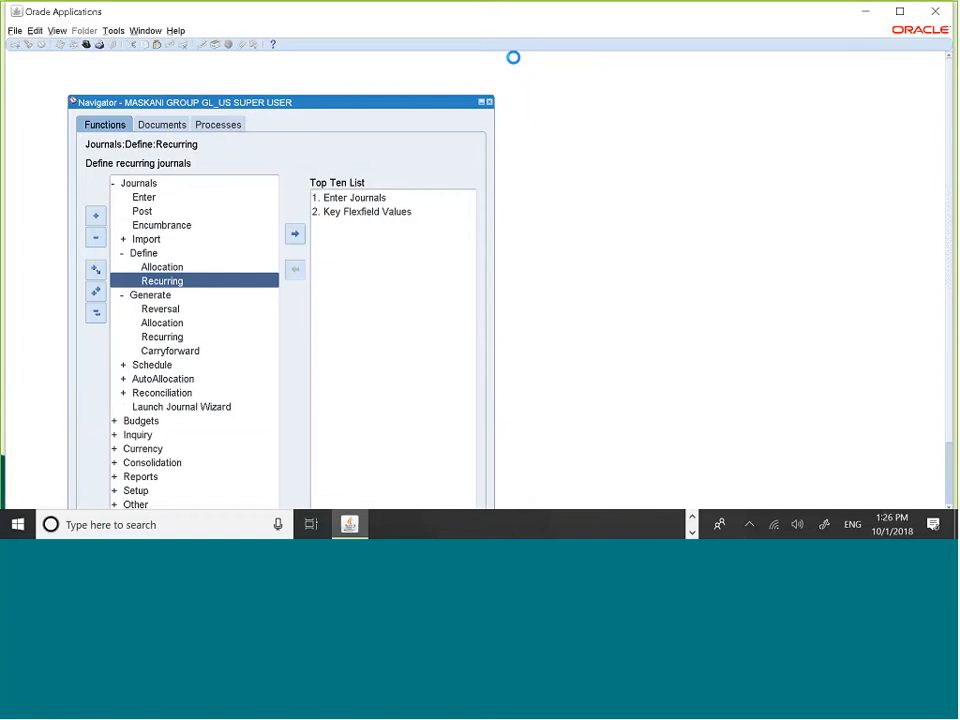
left_click(97, 318)
left_click(137, 211)
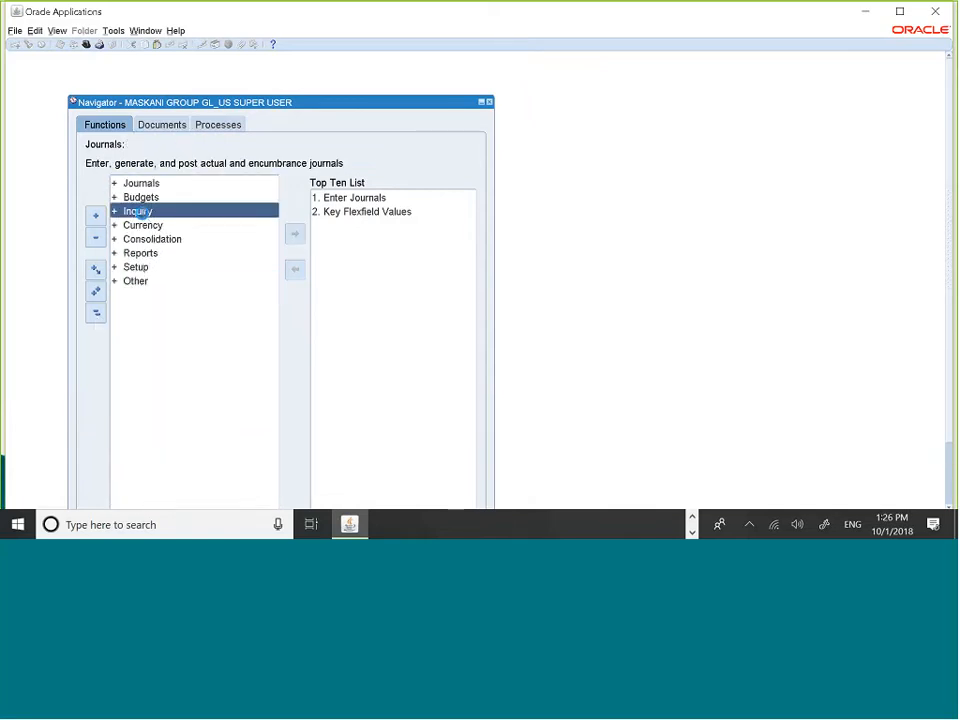
double_click(140, 213)
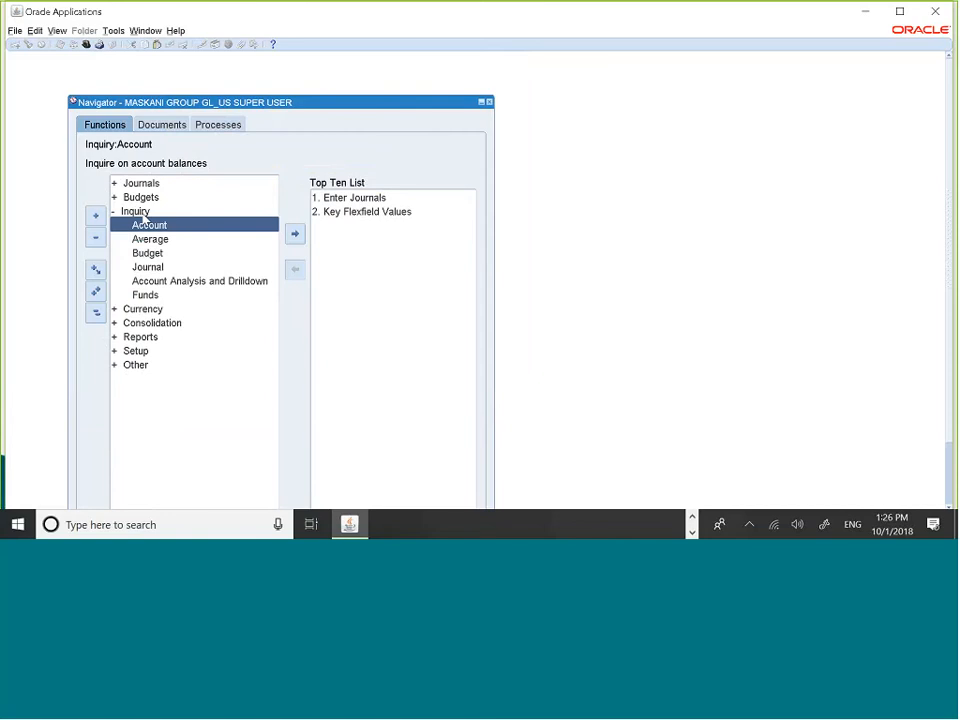
double_click(145, 223)
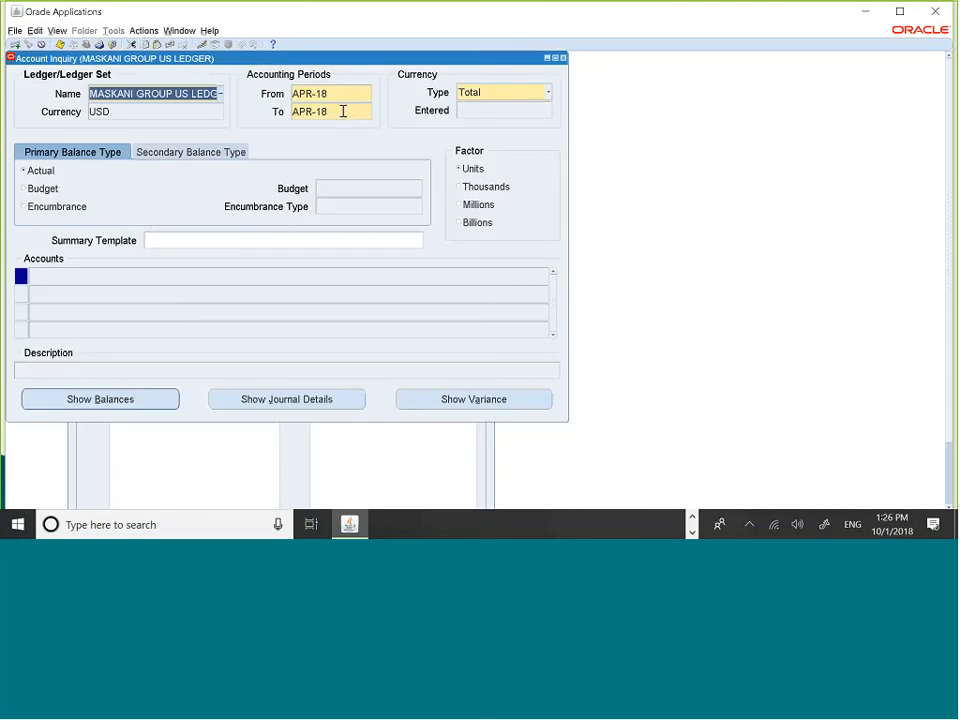
Start an account search with company 001 and account 001001 (CSR Account) as both low and high values.
left_click(75, 277)
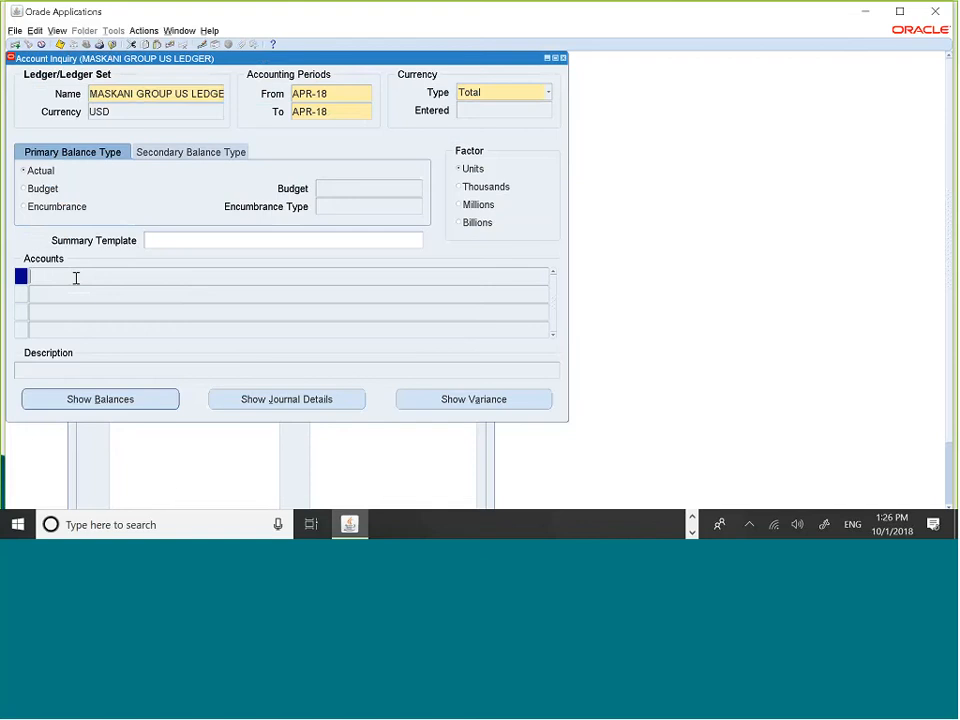
left_click(463, 259)
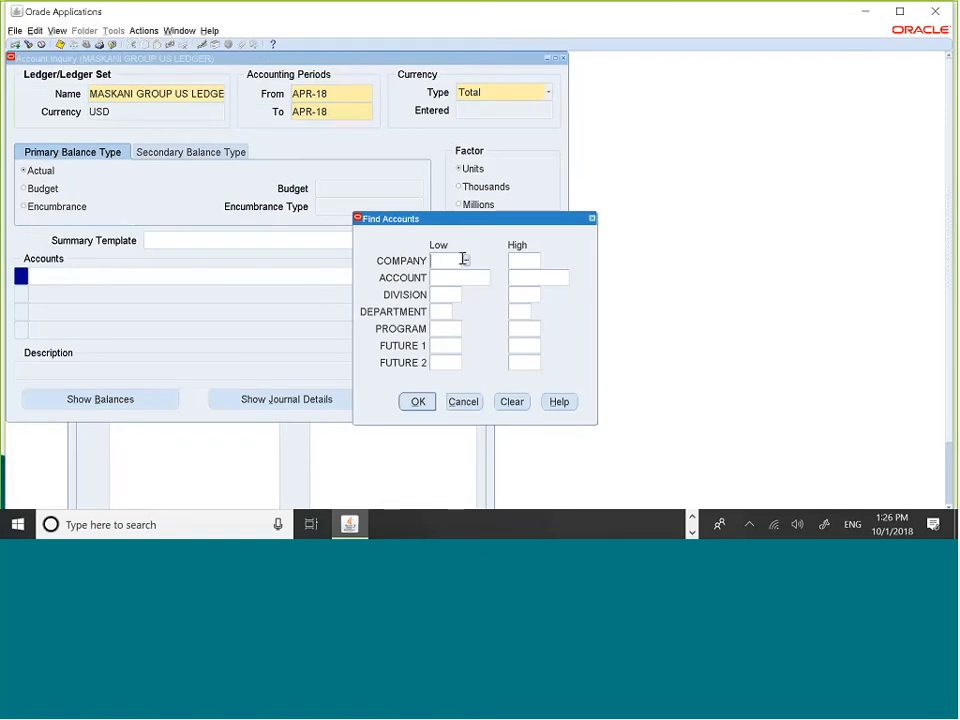
type("001")
key("Tab")
left_click(444, 277)
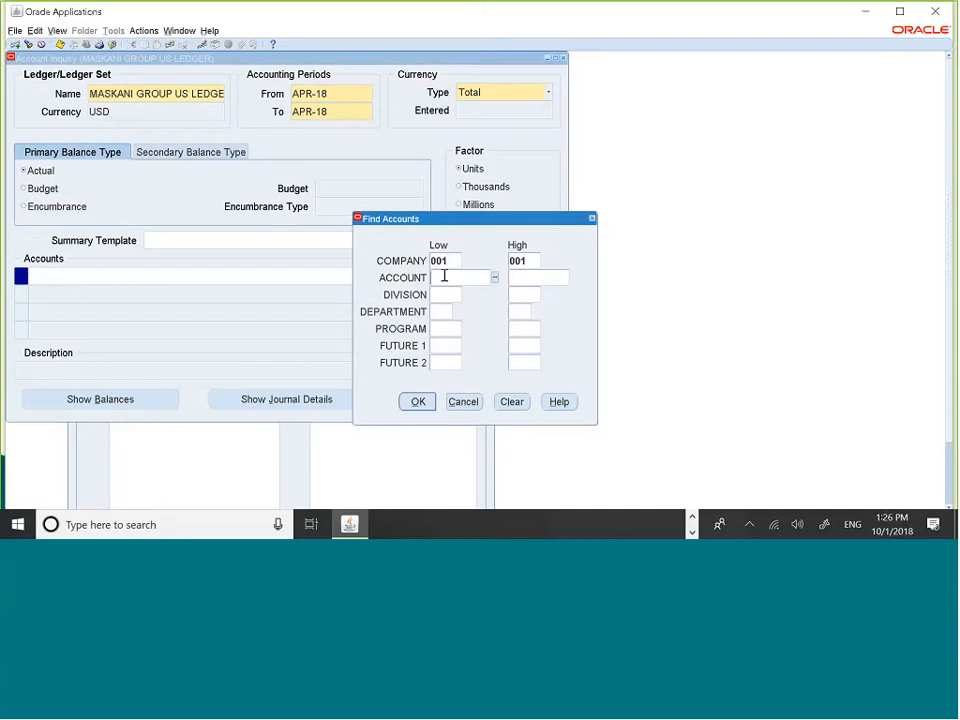
left_click(495, 278)
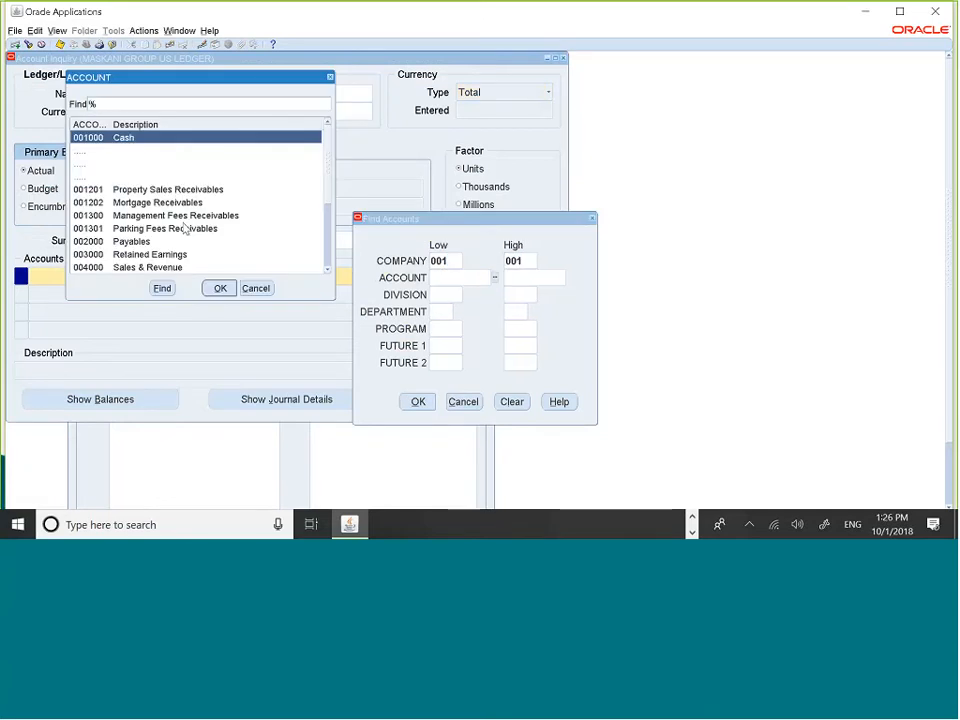
key("Down")
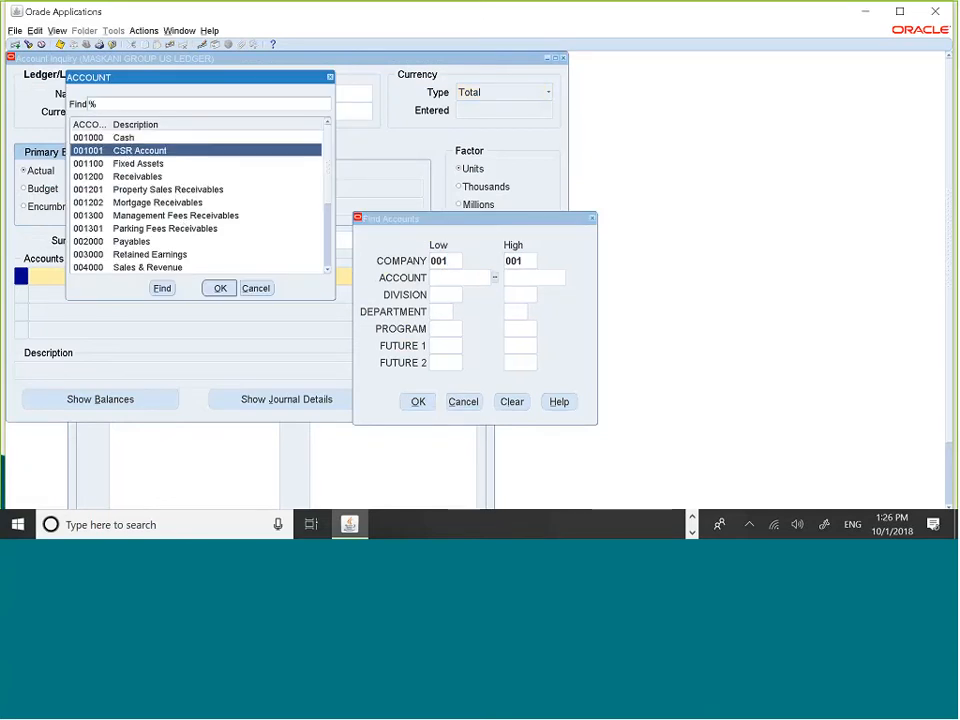
left_click(220, 288)
Limit the account search to division 100 and department 00 for both low and high values.
left_click(440, 295)
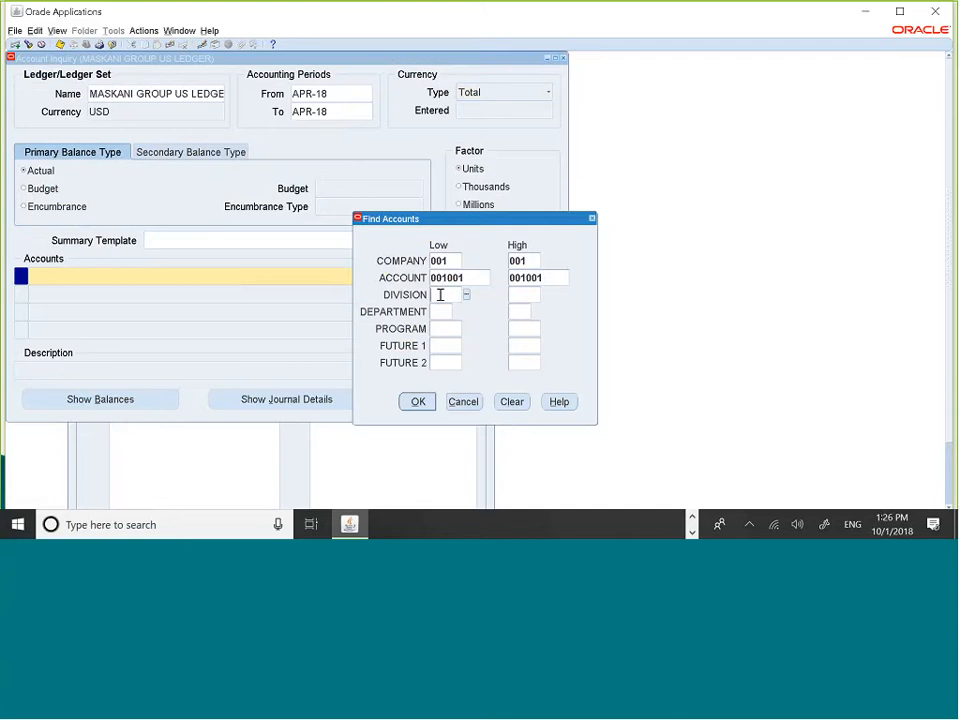
type("100")
key("Tab")
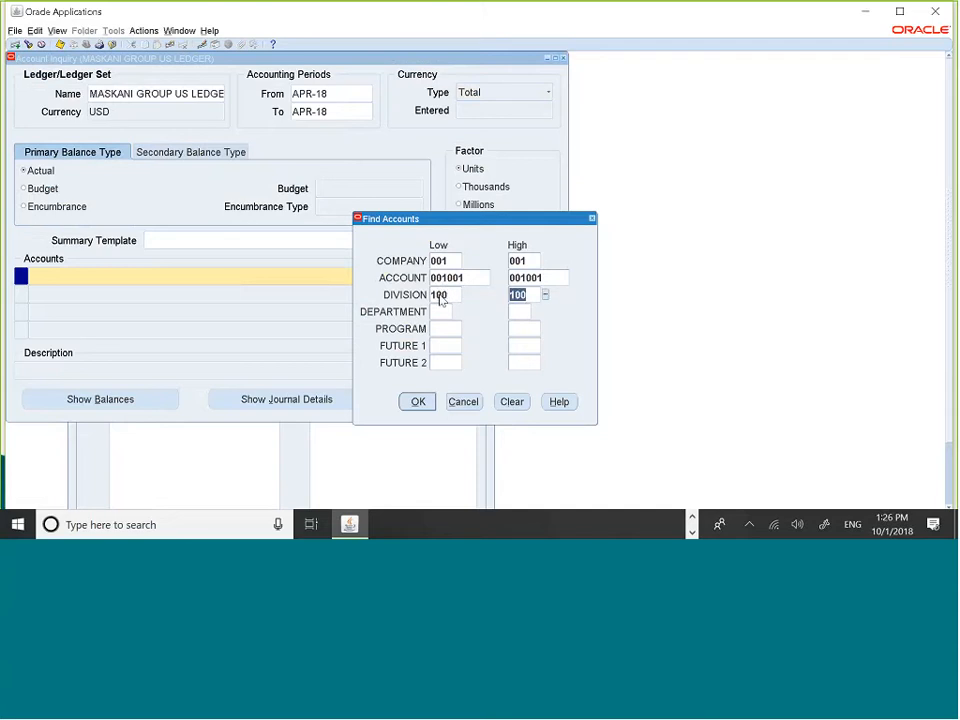
left_click(447, 313)
type("00")
key("Tab")
type("00")
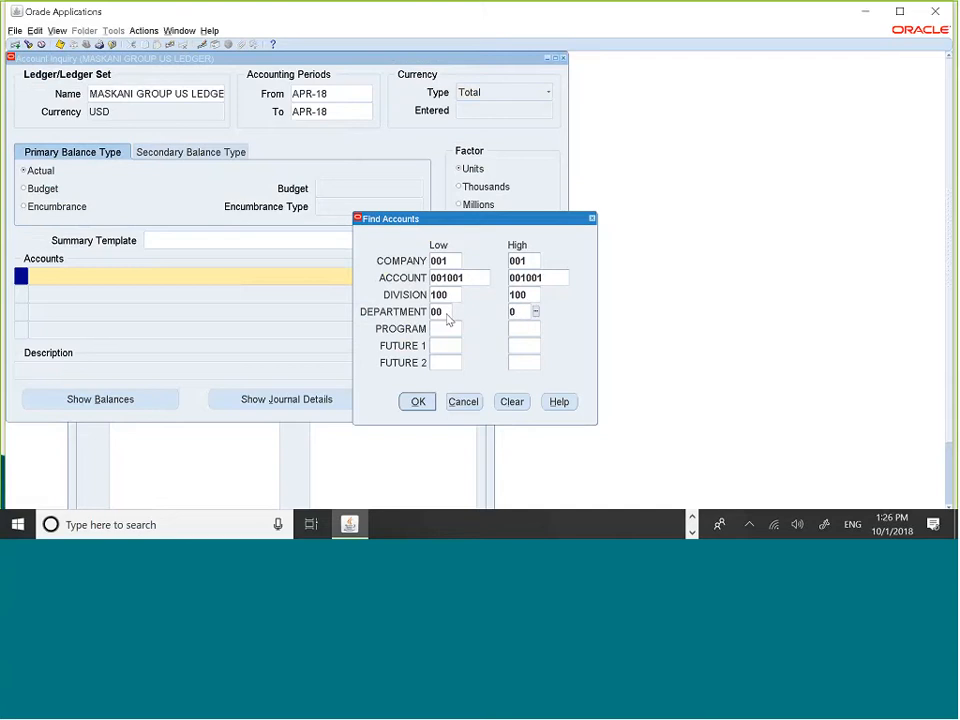
Set program, future 1 and future 2 to 000 in the account search and confirm the account criteria.
left_click(442, 330)
type("000")
key("Tab")
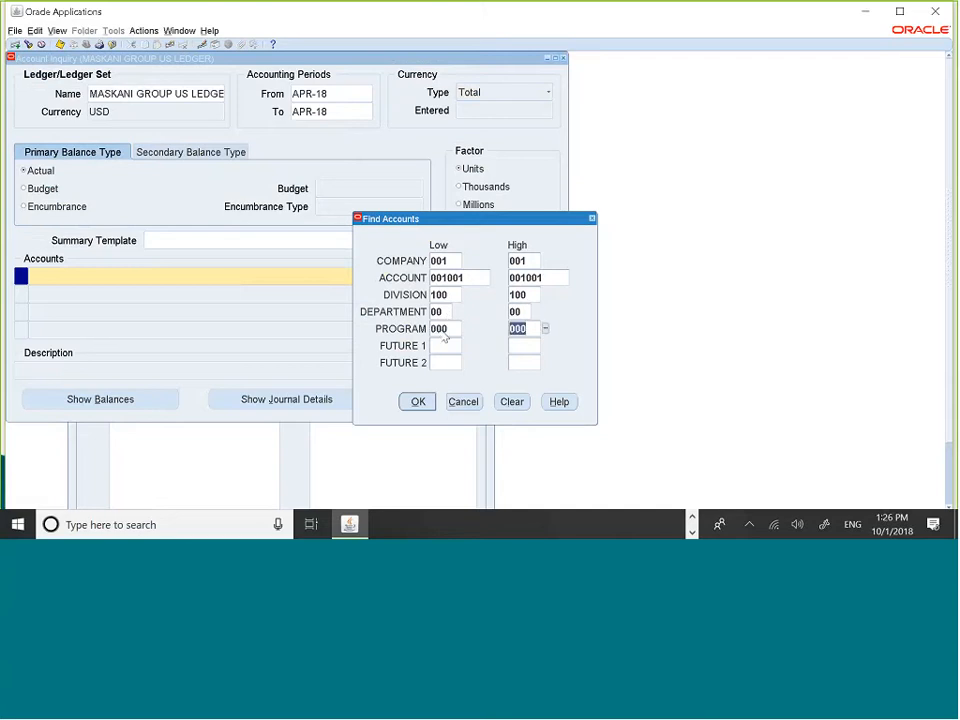
left_click(450, 343)
type("000")
key("Tab")
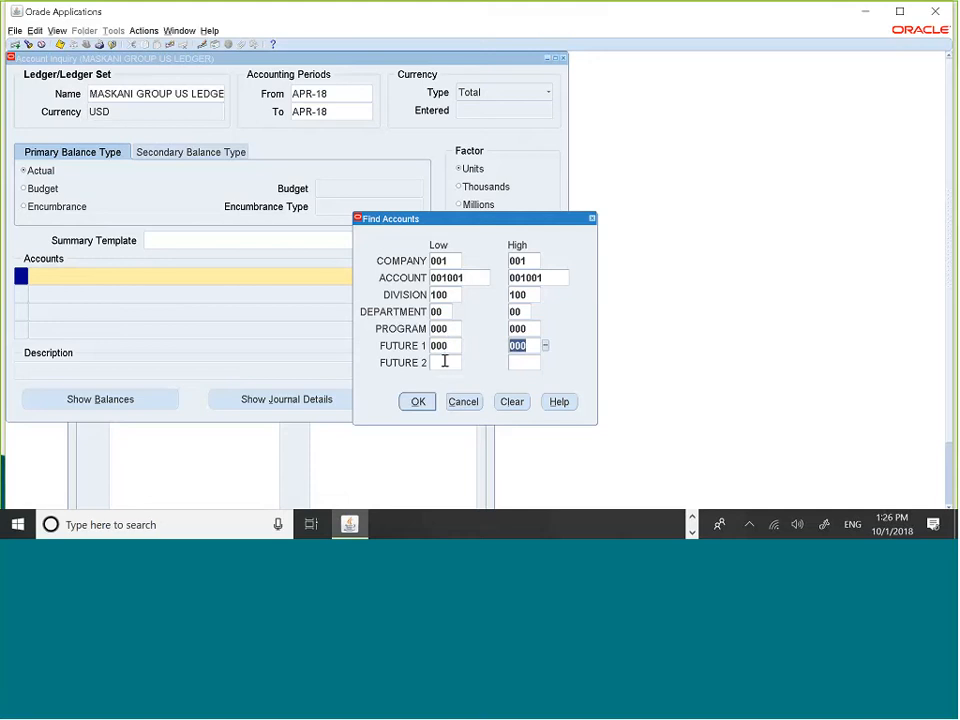
left_click(445, 361)
type("000")
key("Tab")
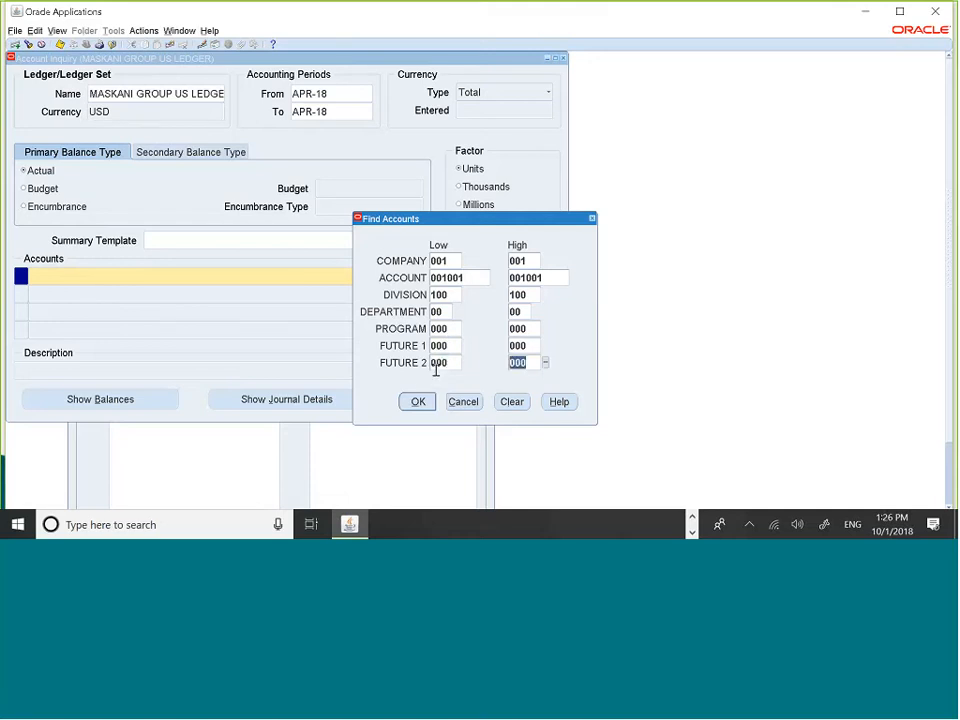
left_click(416, 401)
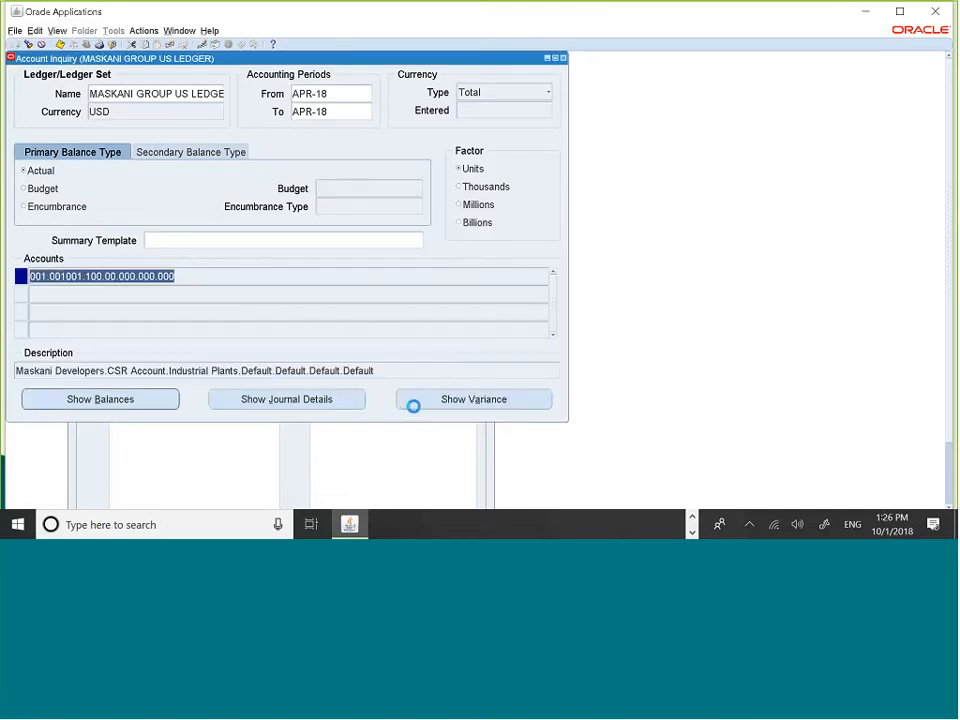
Review the APR-18 detail balances of the CSR account and close the account inquiry.
left_click(138, 399)
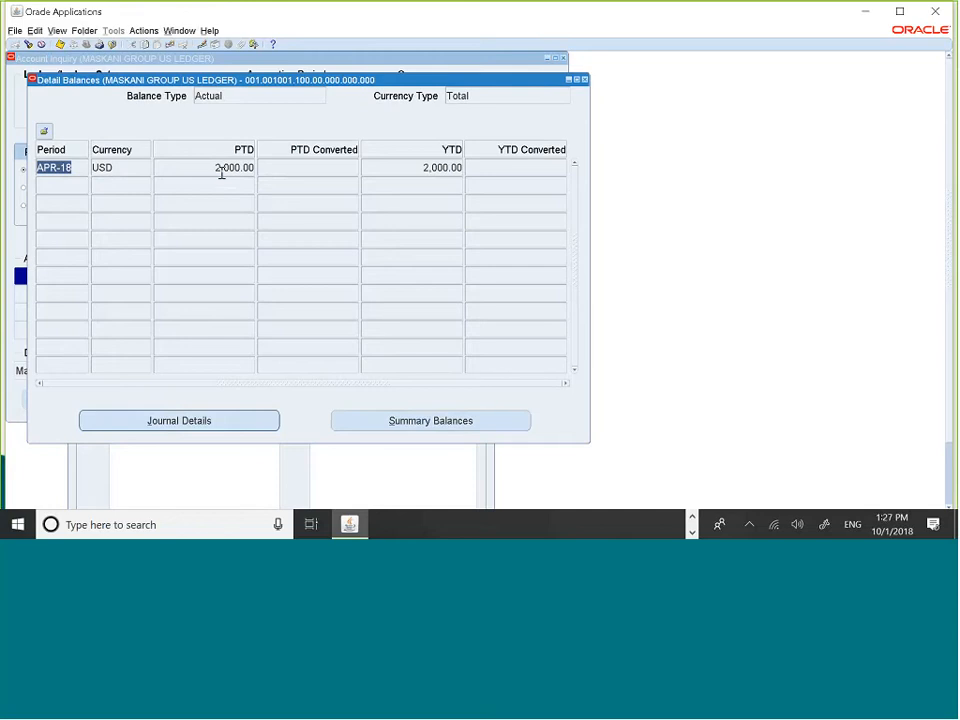
left_click(584, 79)
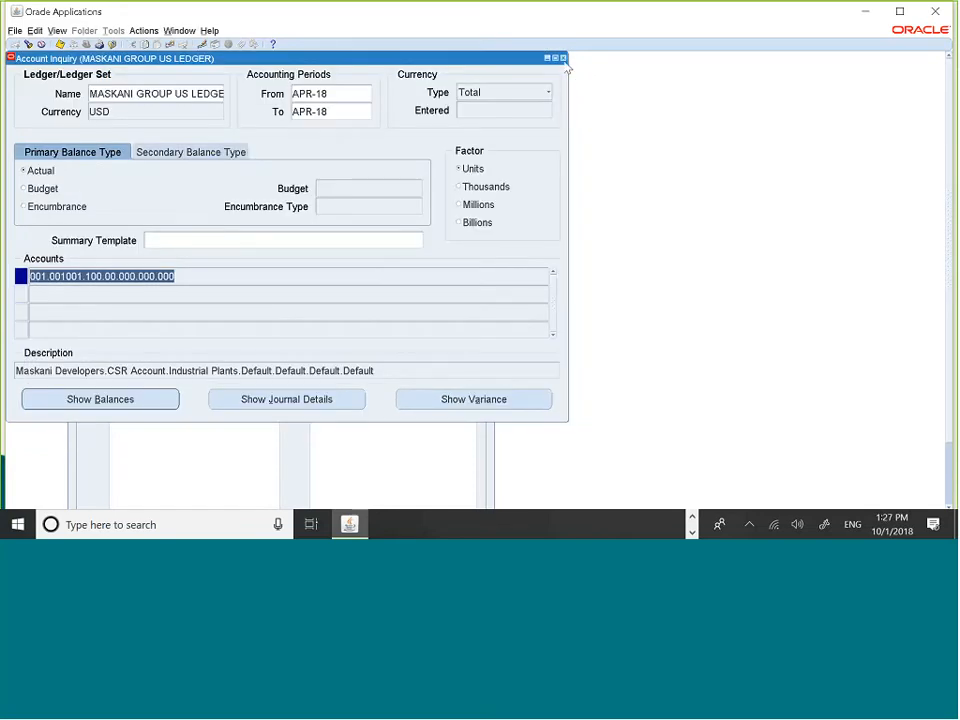
left_click(564, 60)
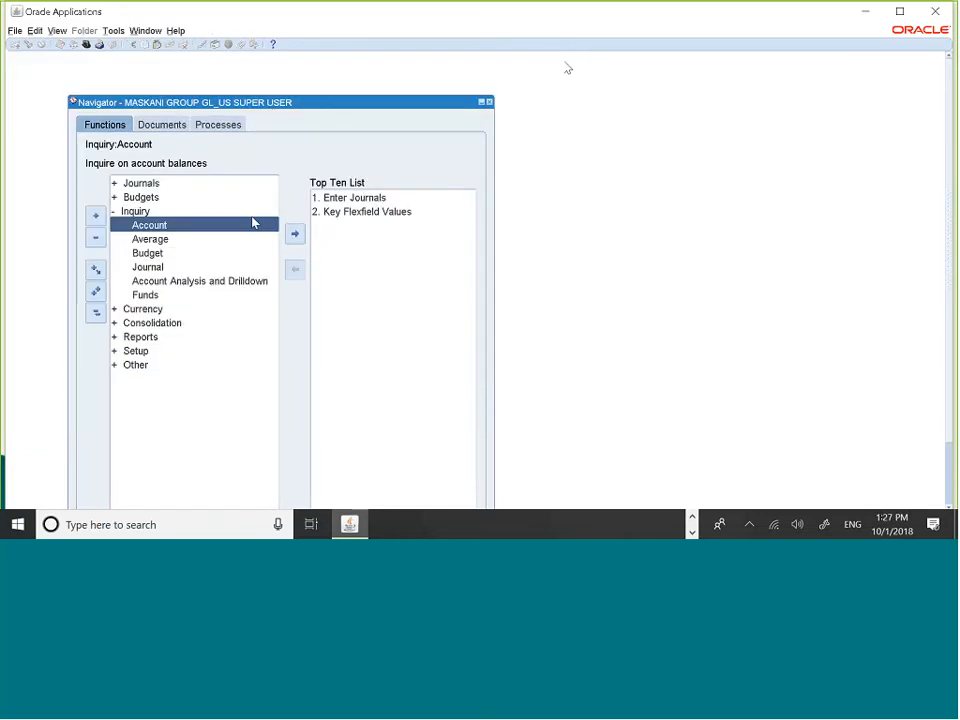
Open the function for generating recurring journals under Journals.
left_click(96, 239)
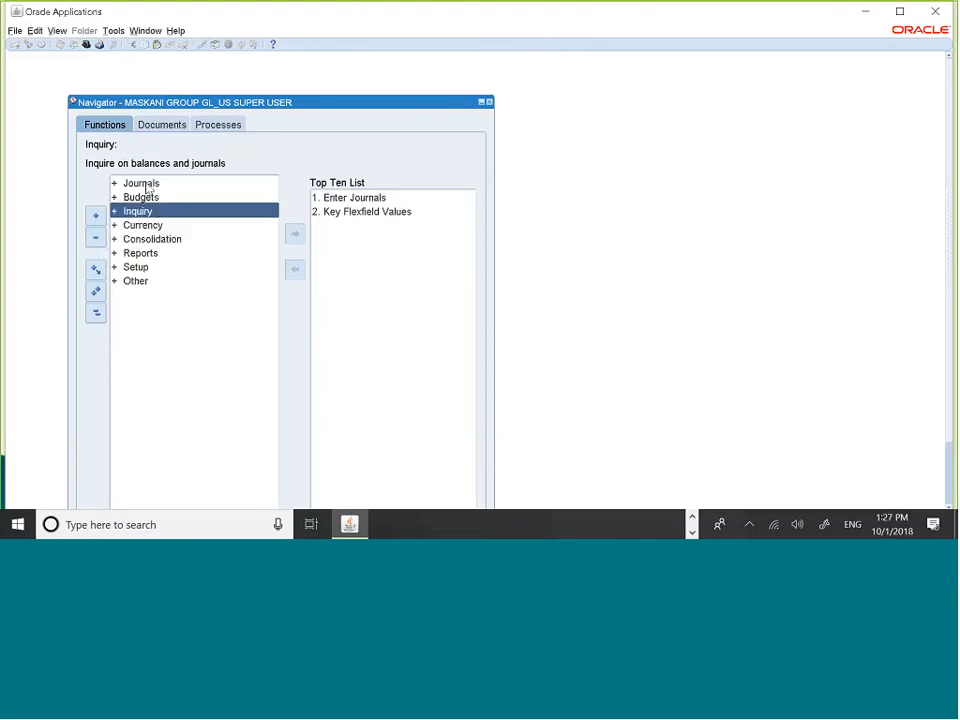
left_click(145, 185)
double_click(145, 185)
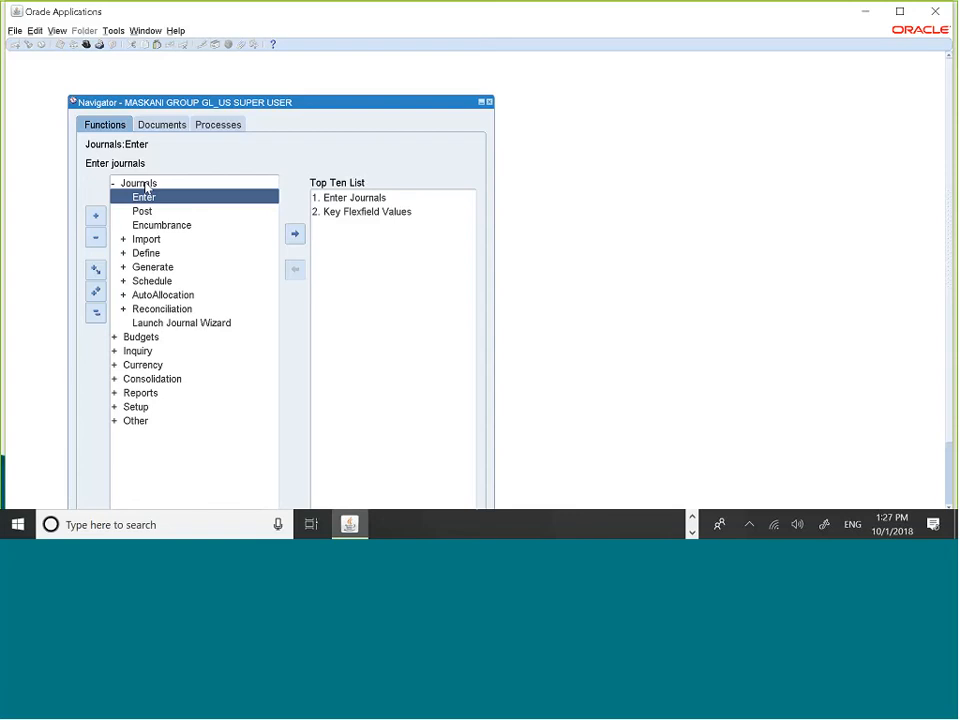
key("Down")
key("Down")
key("Down")
key("Down")
key("Down")
key("Right")
key("Down")
key("Down")
key("Down")
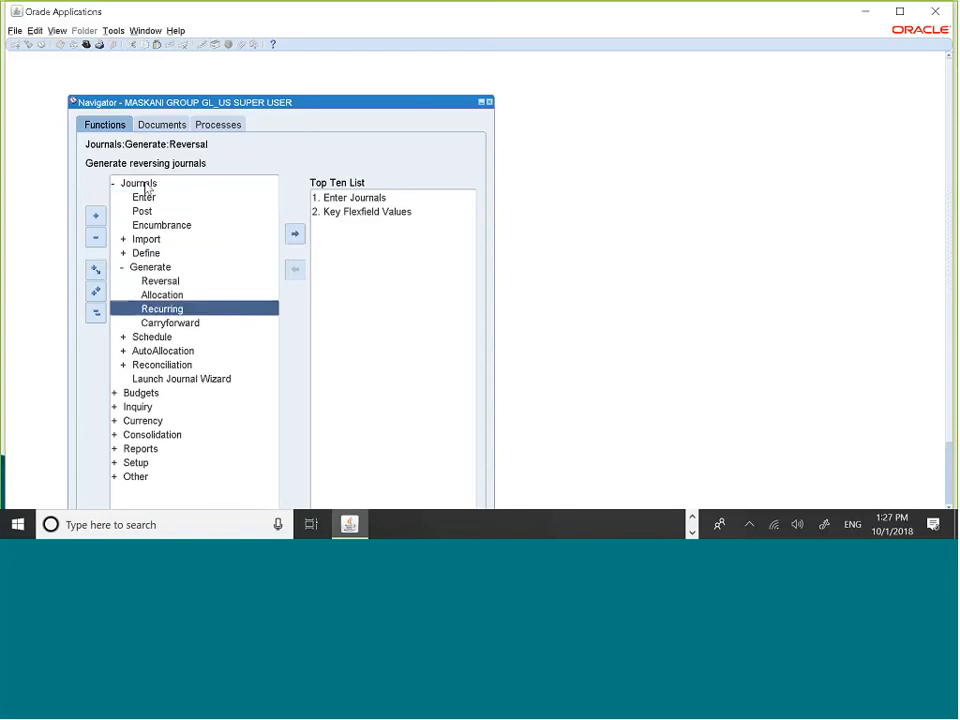
key("Return")
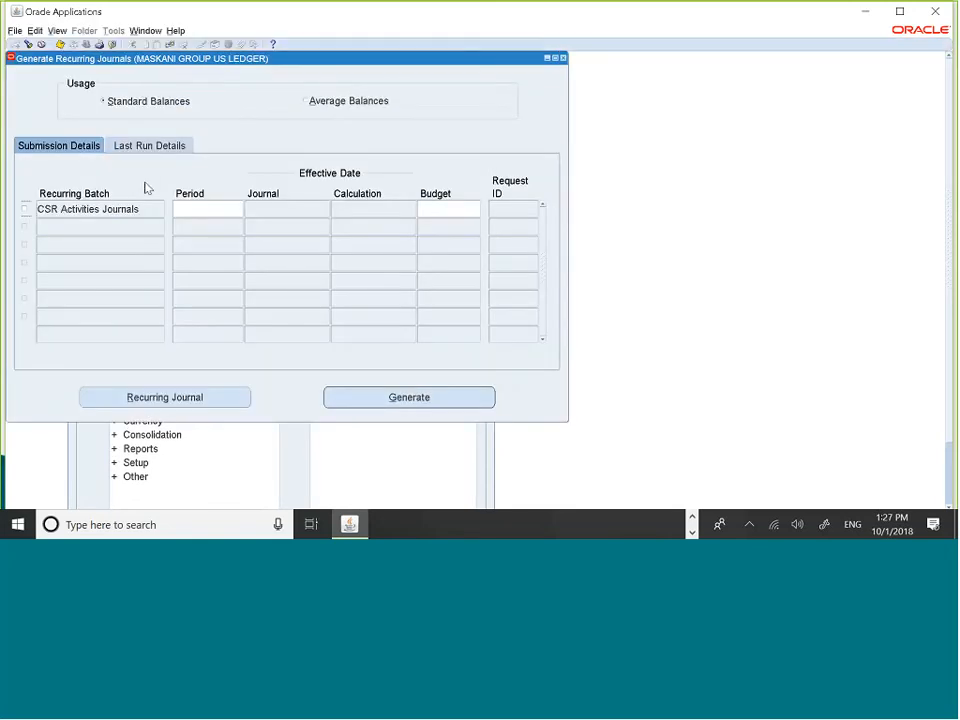
Generate the CSR Activities Journals recurring batch for period MAY-18.
left_click(24, 210)
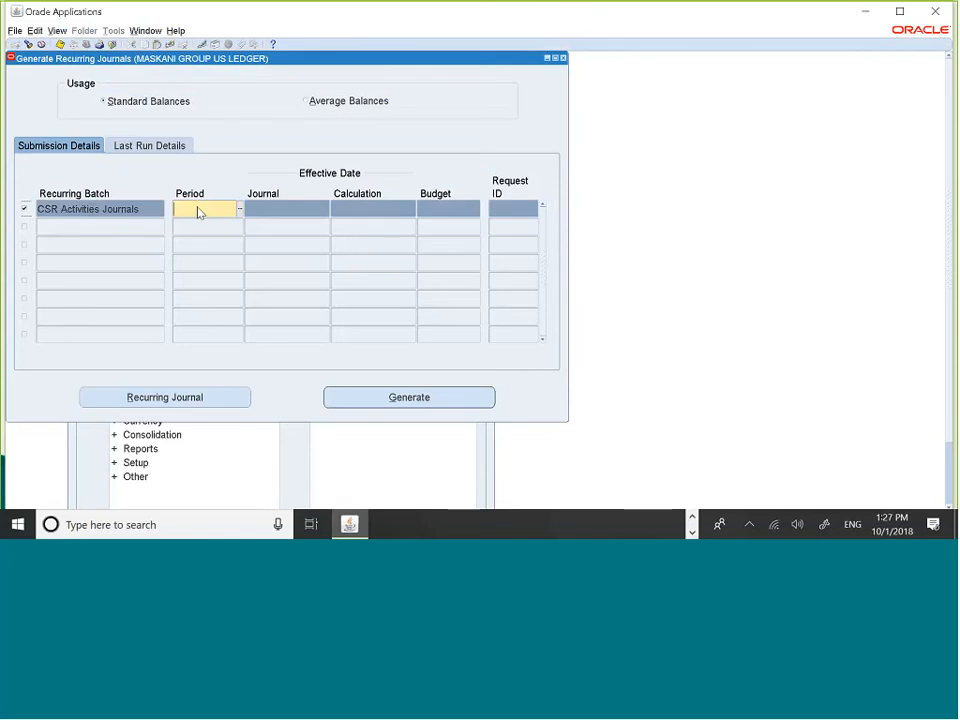
left_click(241, 208)
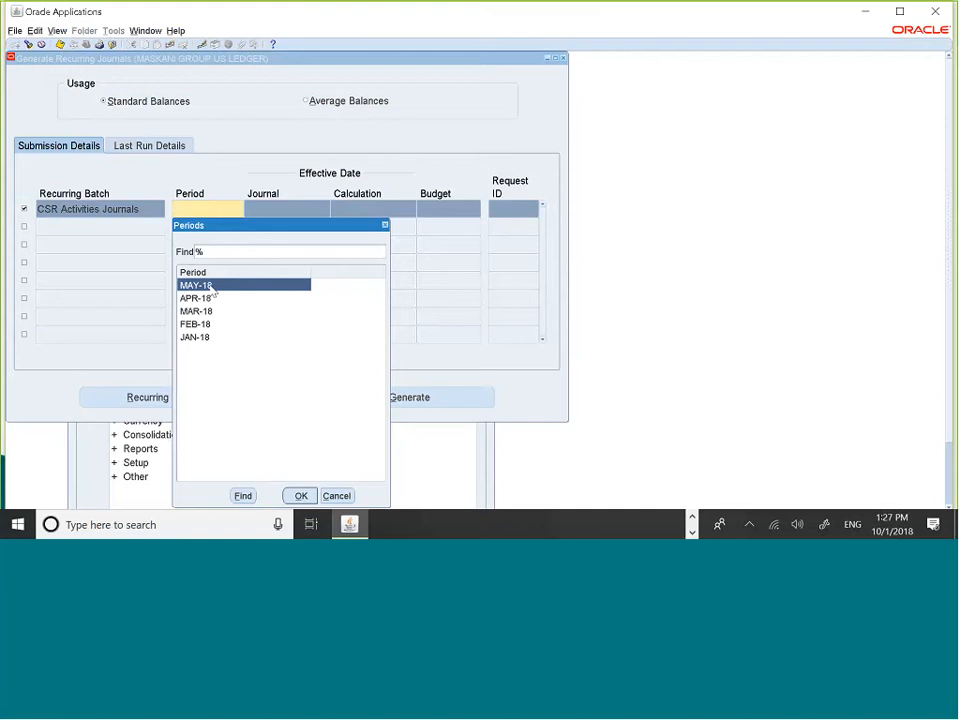
left_click(301, 495)
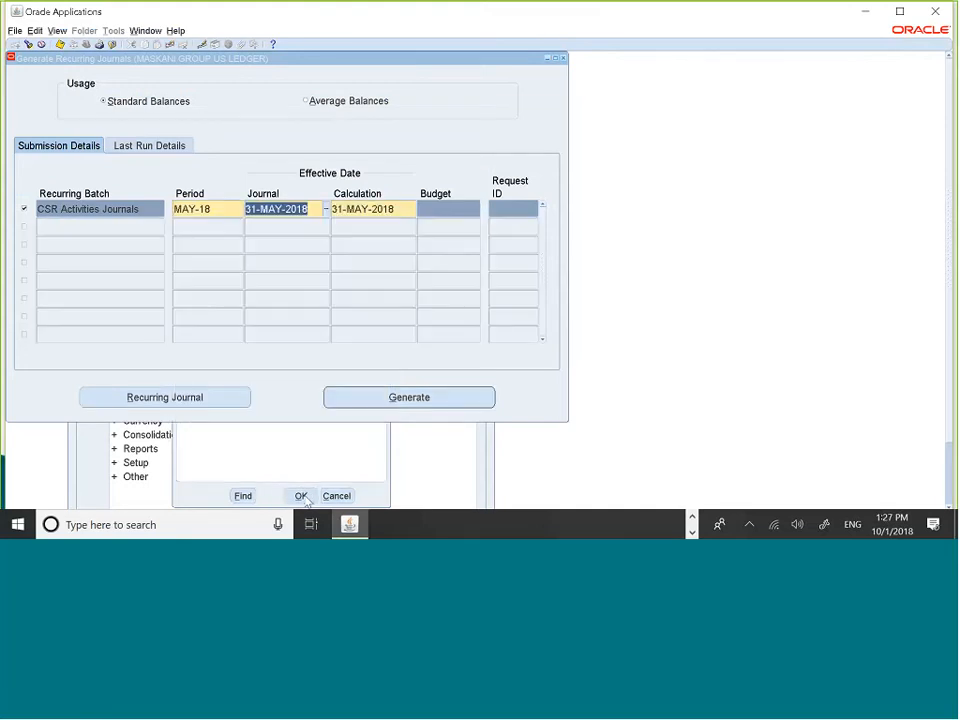
left_click(388, 399)
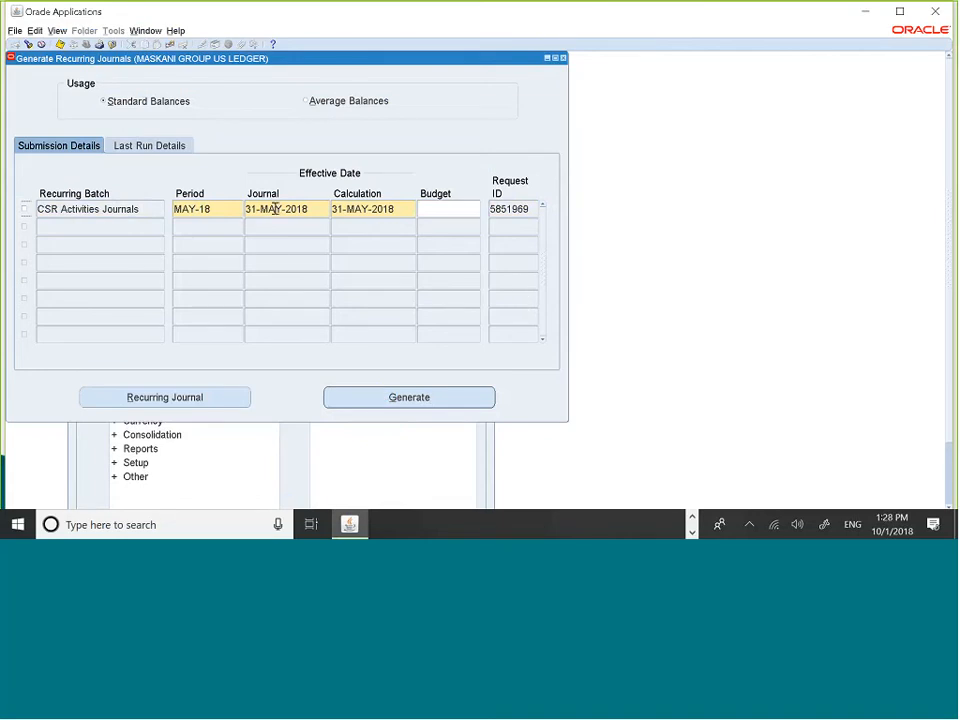
Check the status of the recurring journal request among all own requests, and close the requests and generation windows.
key("alt+v")
key("Escape")
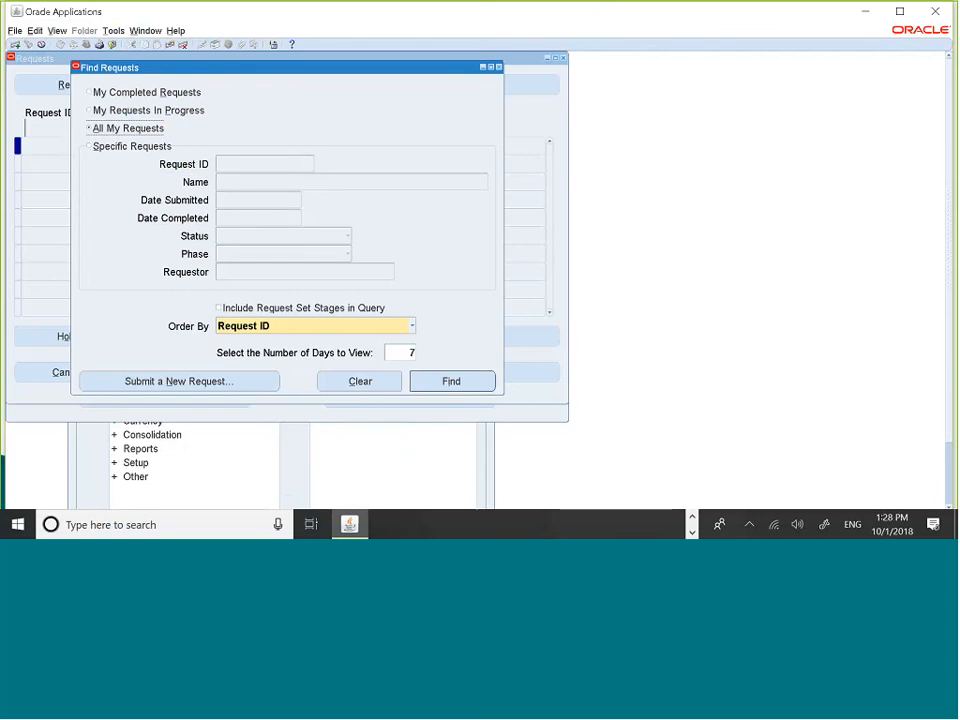
left_click(470, 382)
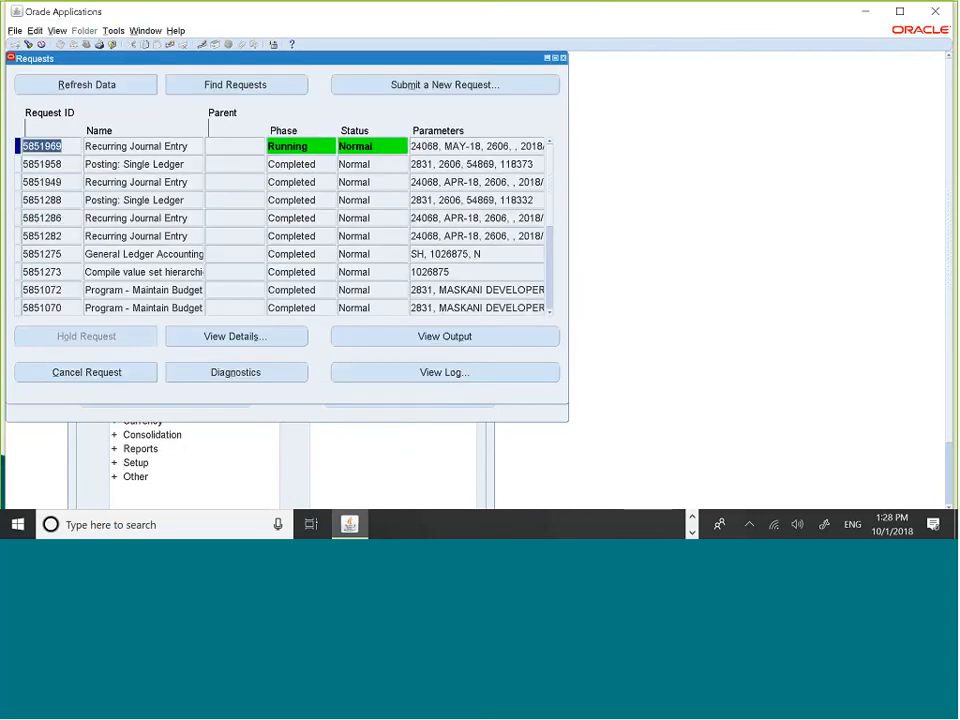
left_click(564, 58)
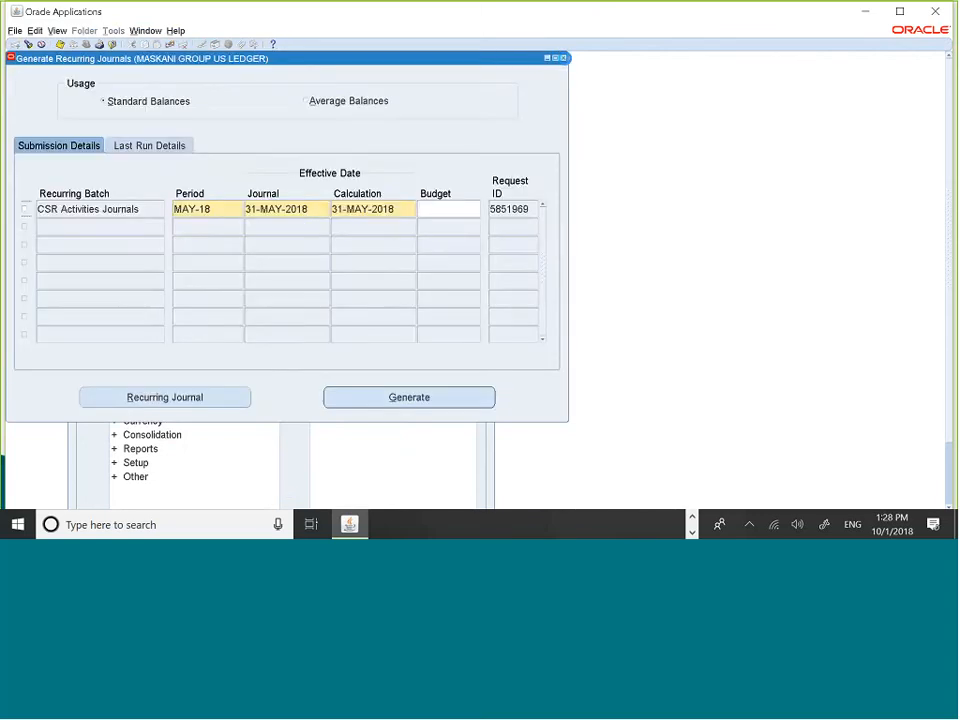
left_click(564, 58)
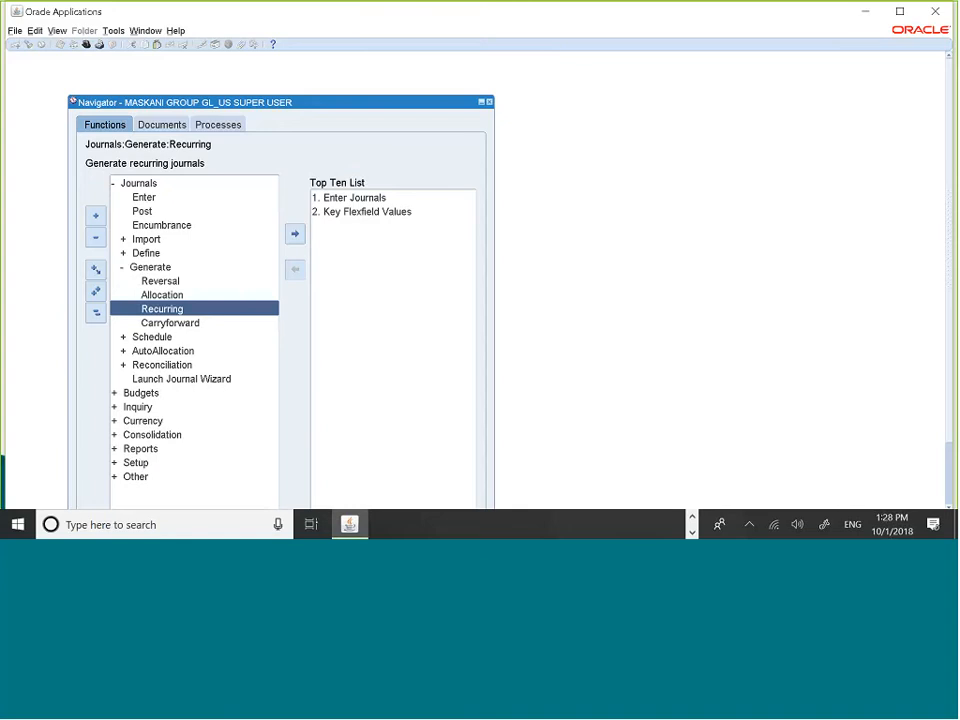
Open the Open/Close periods function under Setup.
left_click(96, 312)
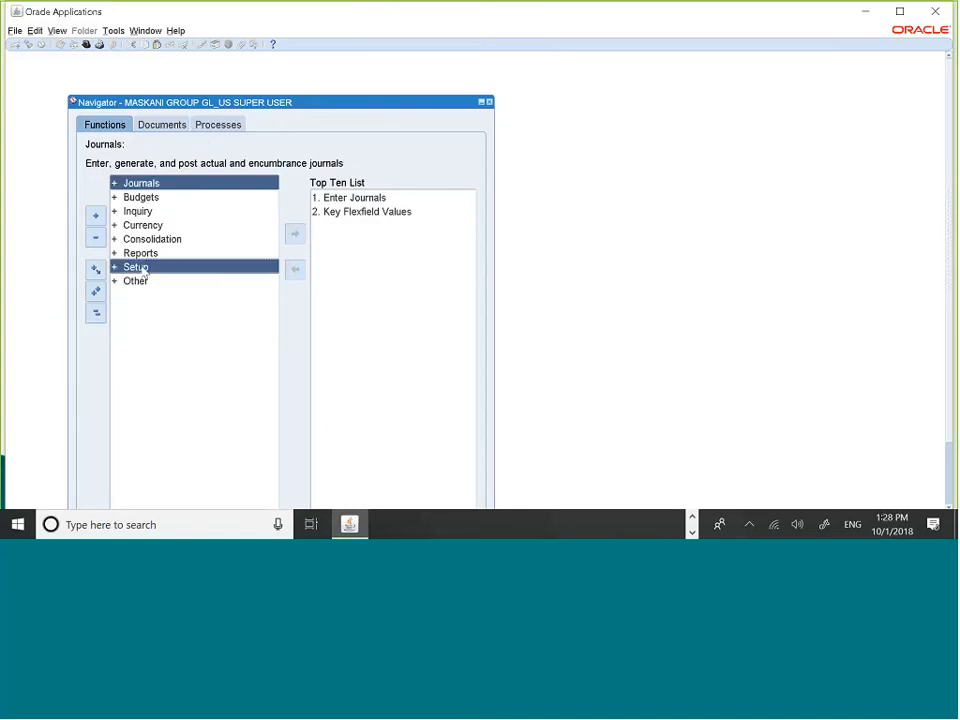
double_click(136, 267)
key("Down")
key("Down")
key("Down")
key("Down")
key("Down")
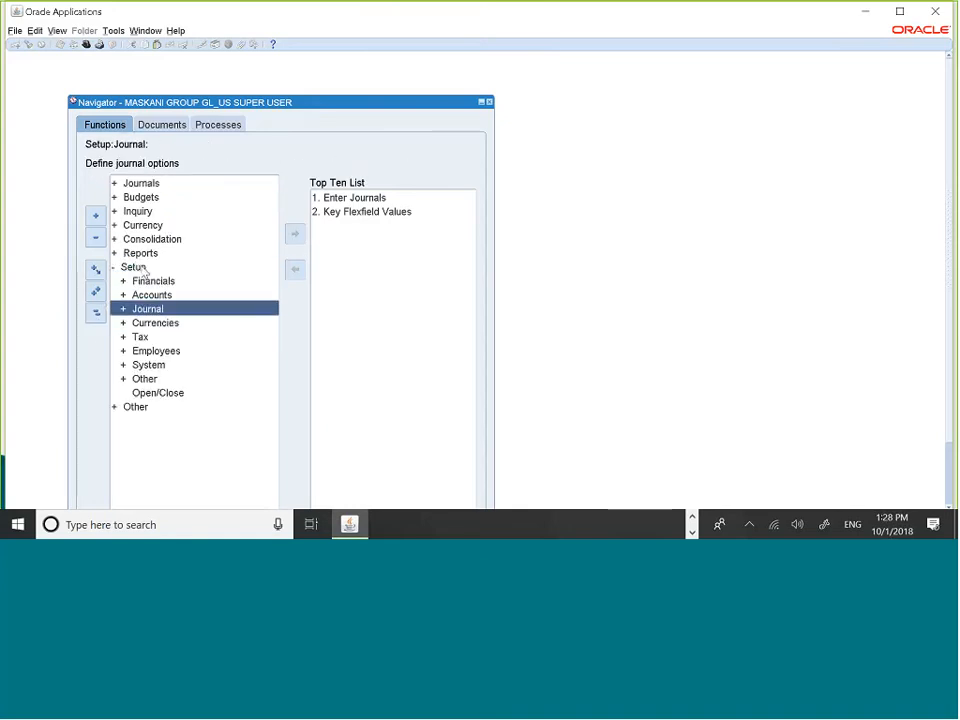
key("Down")
key("Down")
key("Down")
key("Down")
key("Return")
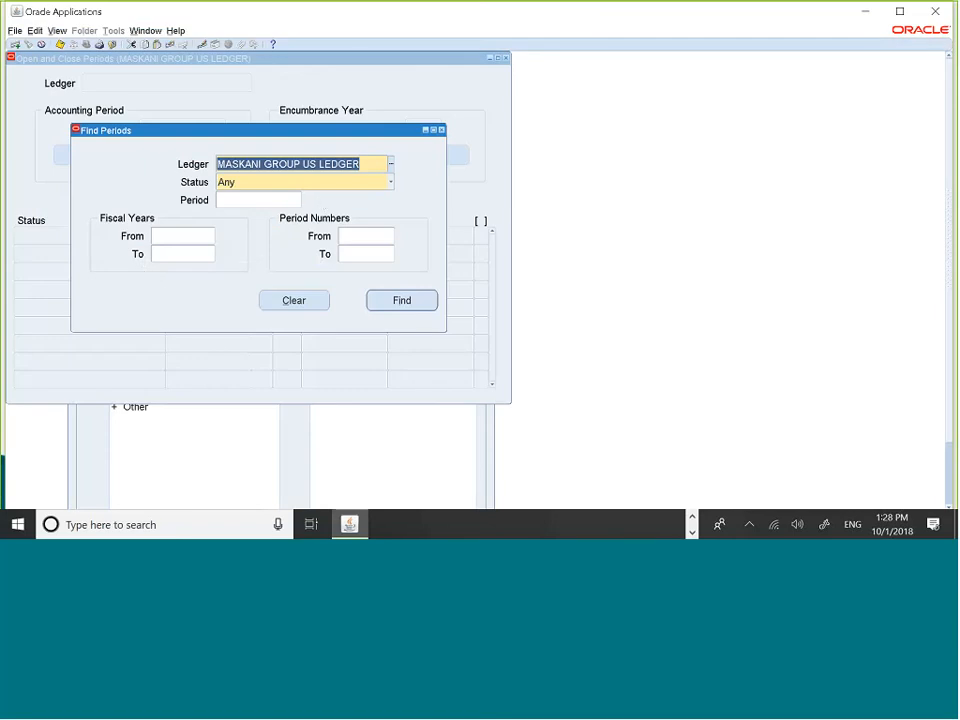
Open the MAY-18 accounting period for the MASKANI GROUP US LEDGER and close the Open and Close Periods window.
left_click(401, 300)
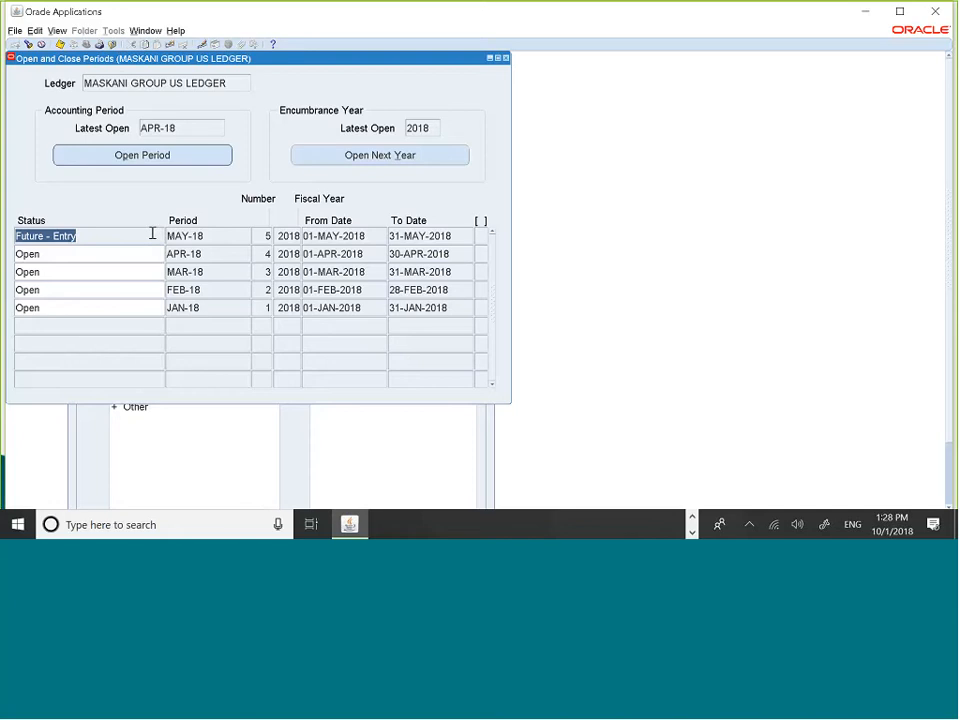
left_click(184, 151)
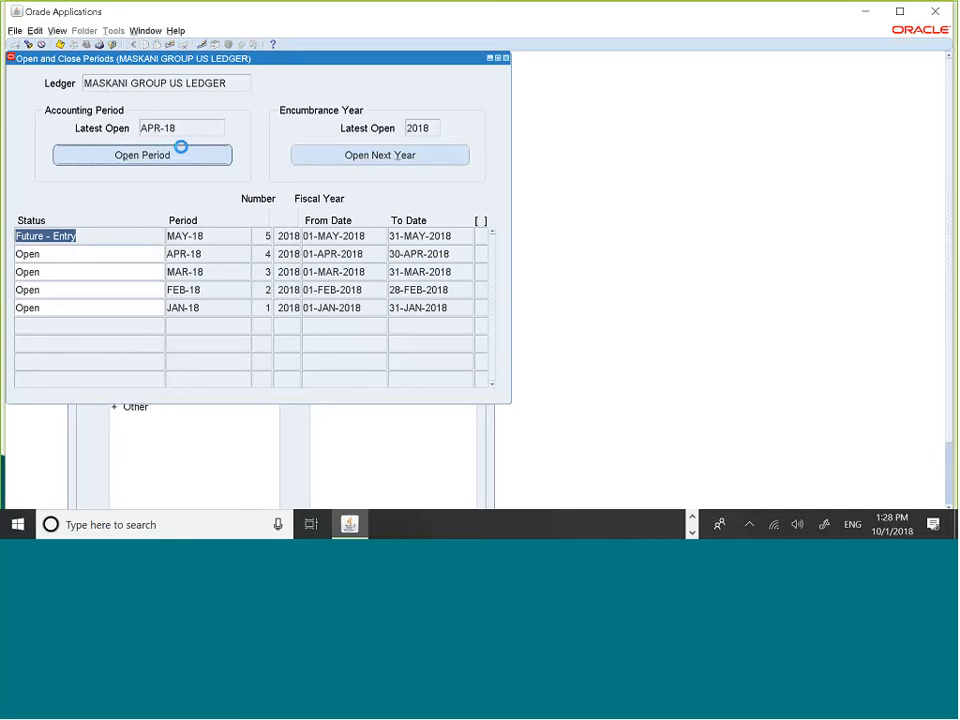
type("m")
key("Tab")
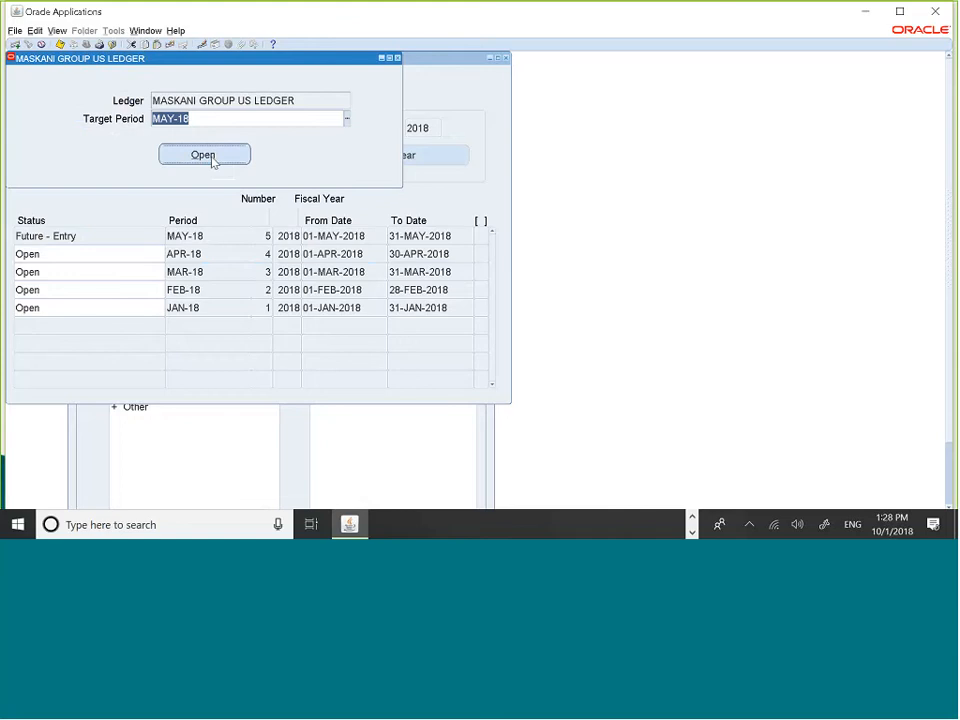
left_click(209, 155)
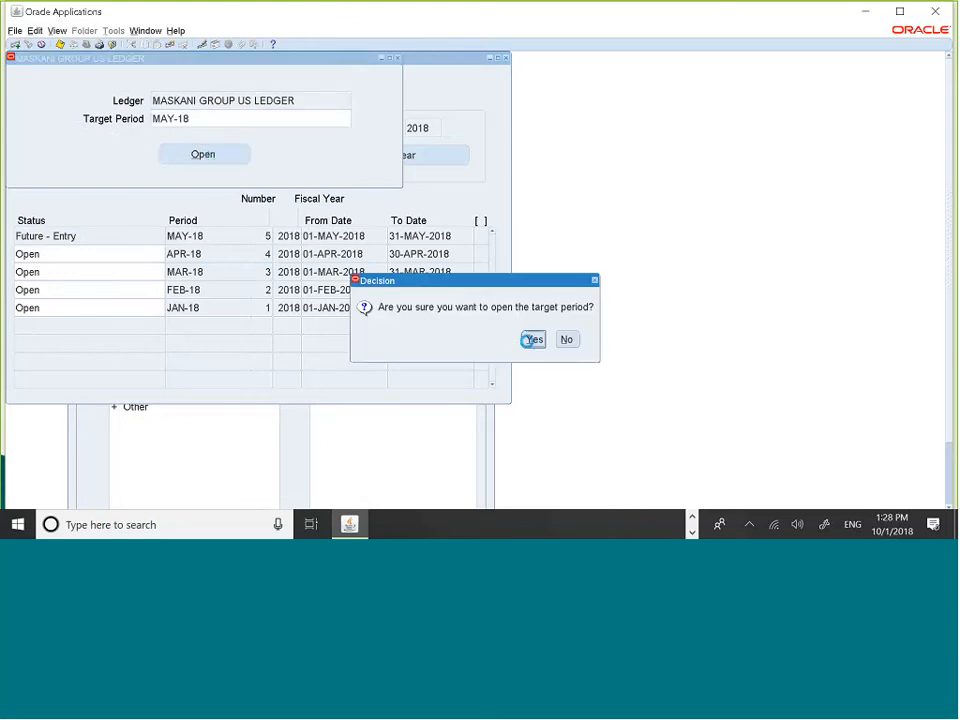
left_click(530, 337)
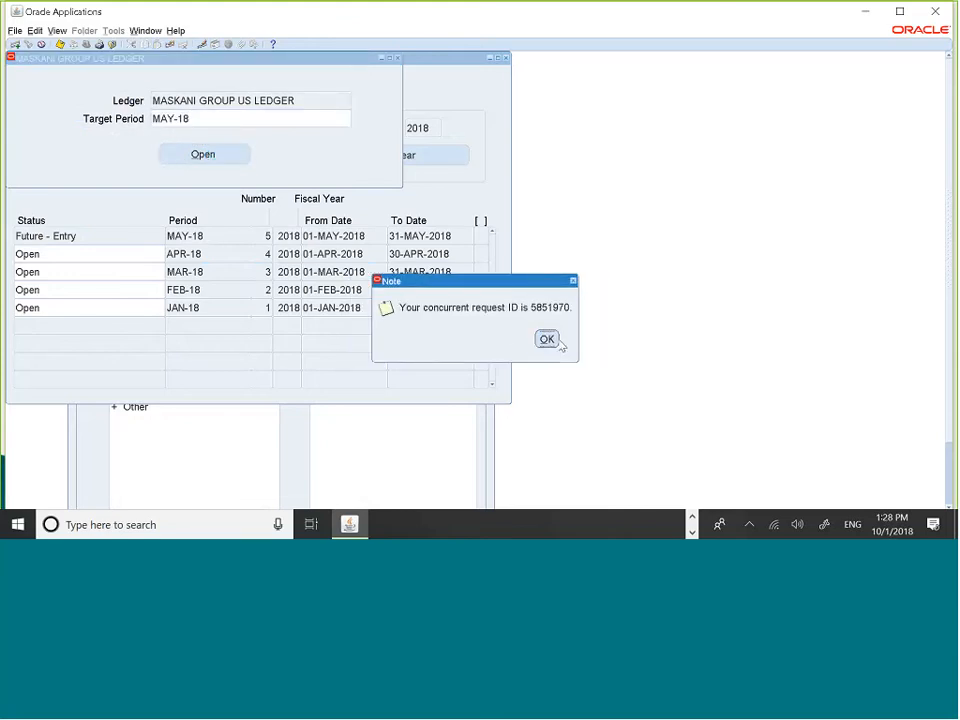
left_click(556, 340)
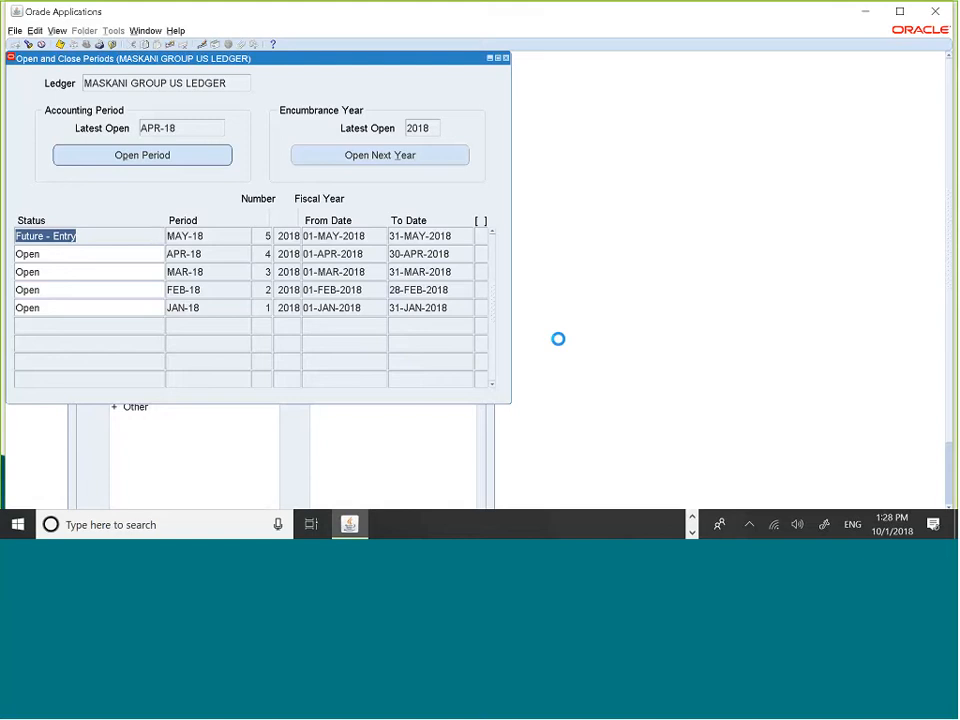
left_click(506, 58)
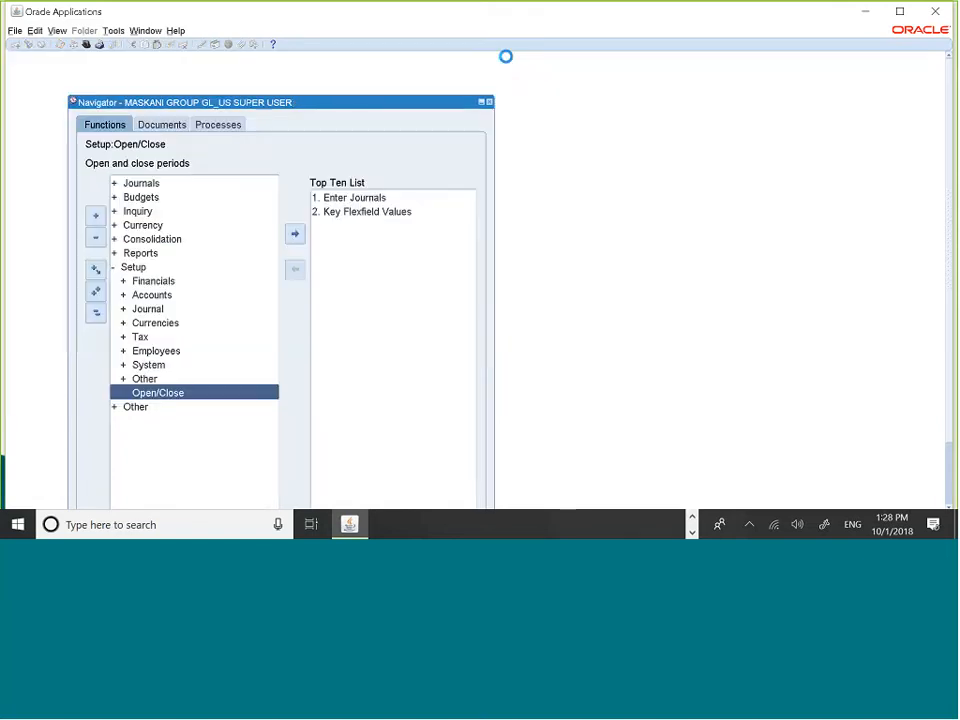
Open Enter Journals and find the journals with posting status Unposted in period MAY-18.
left_click(340, 198)
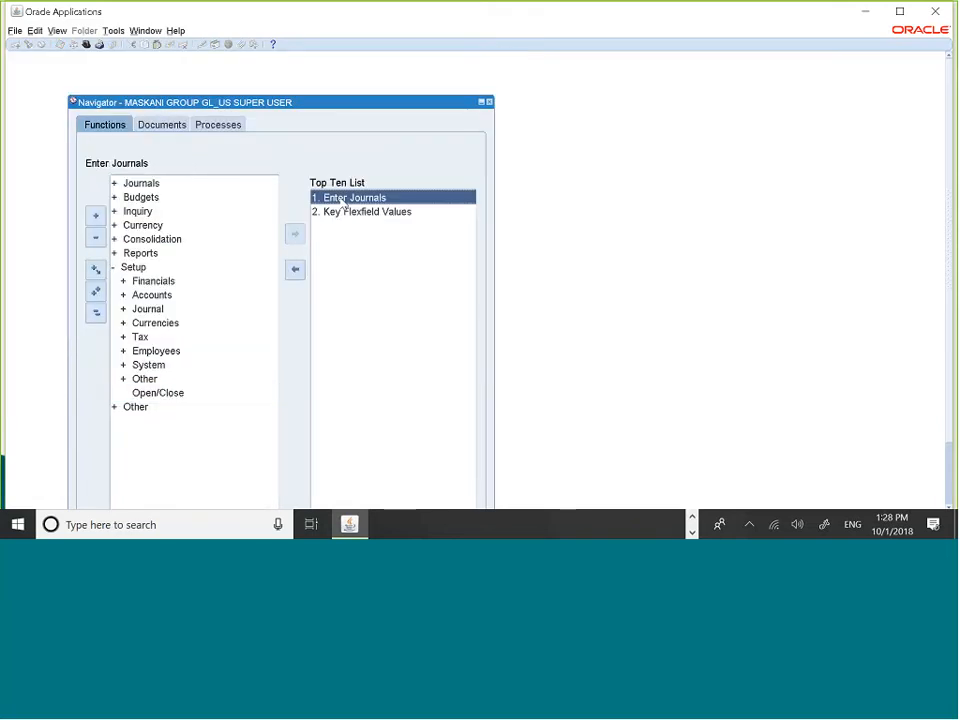
double_click(342, 199)
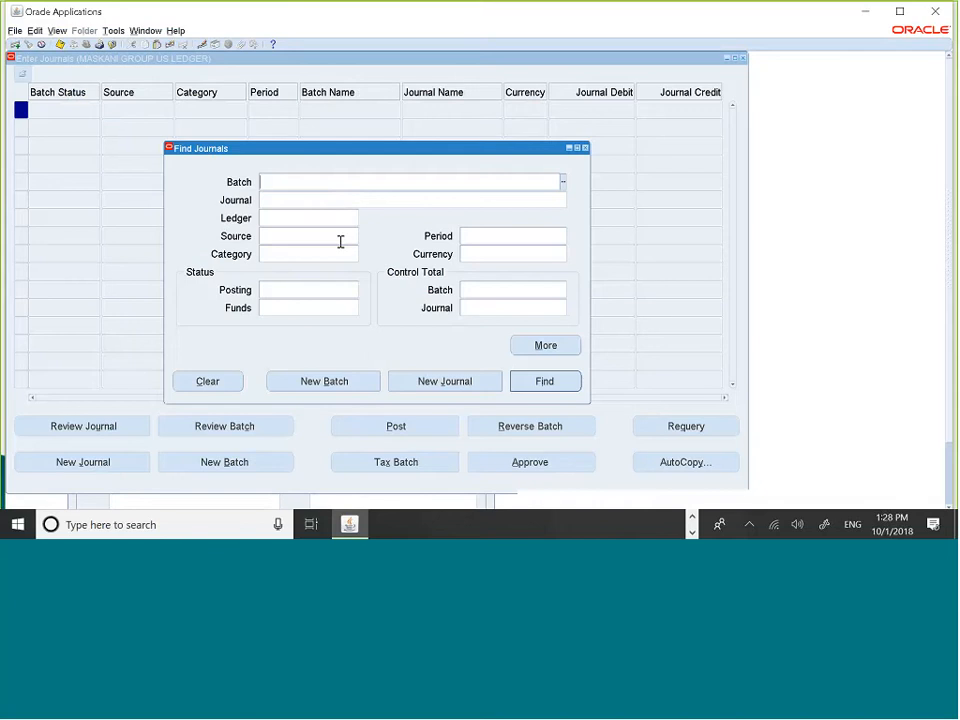
left_click(270, 295)
type("unpo")
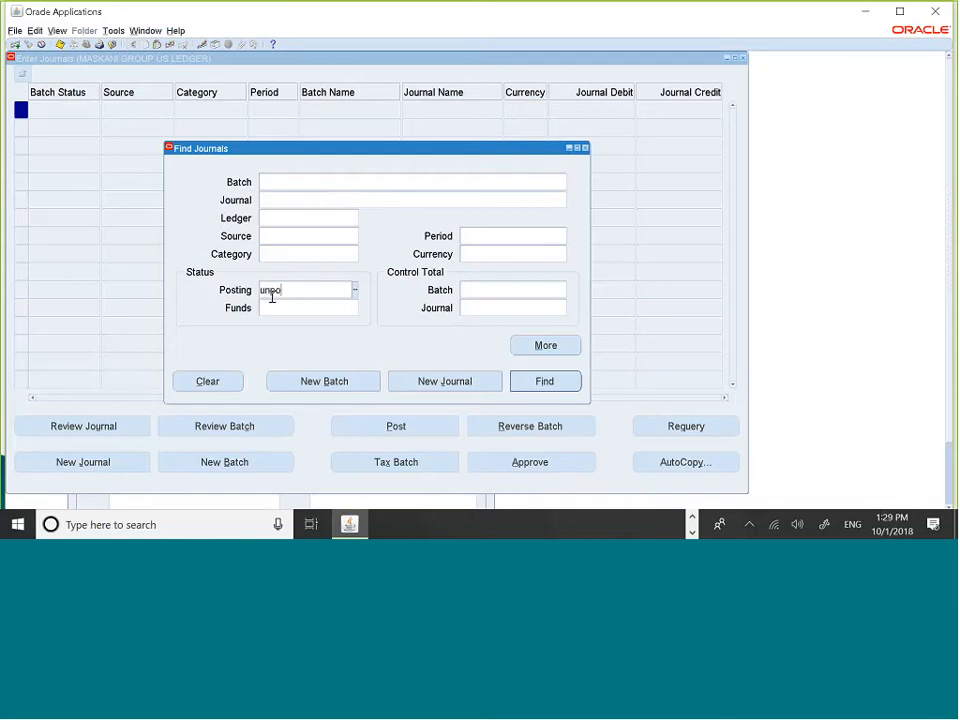
type("sted")
key("Tab")
left_click(494, 237)
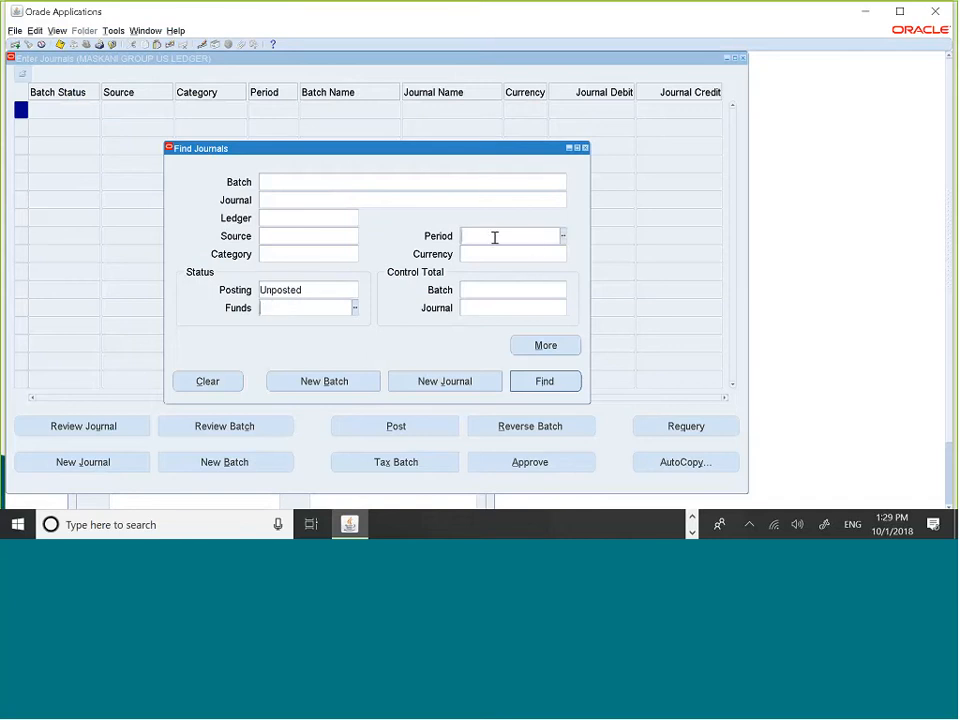
type("may")
key("Tab")
left_click(546, 377)
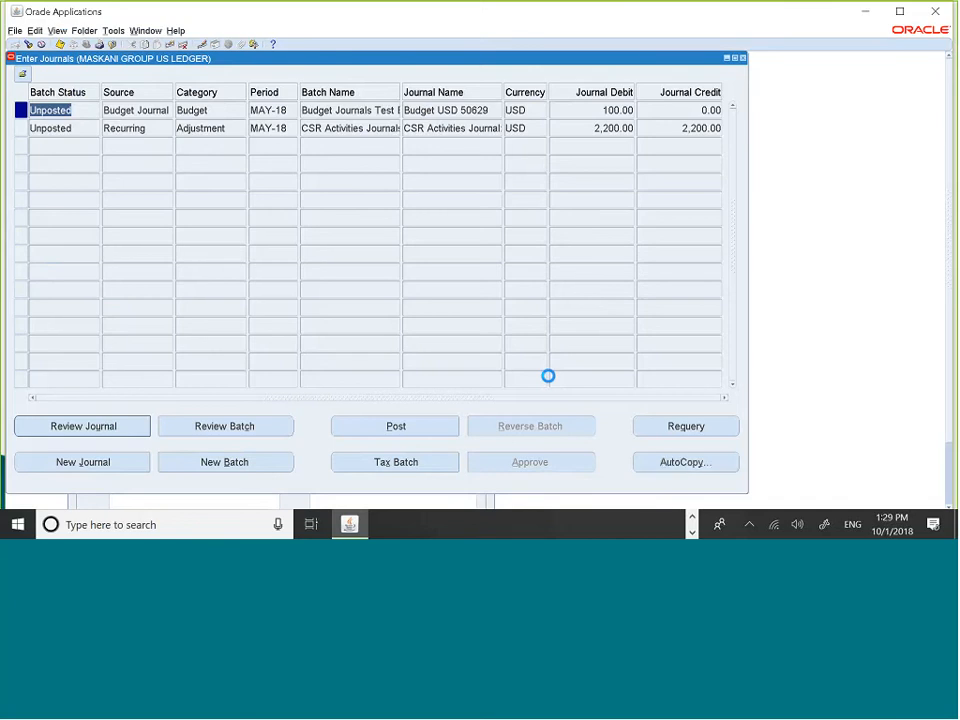
Review the recurring CSR Activities journal, submit it for posting, and close the journal windows.
key("Down")
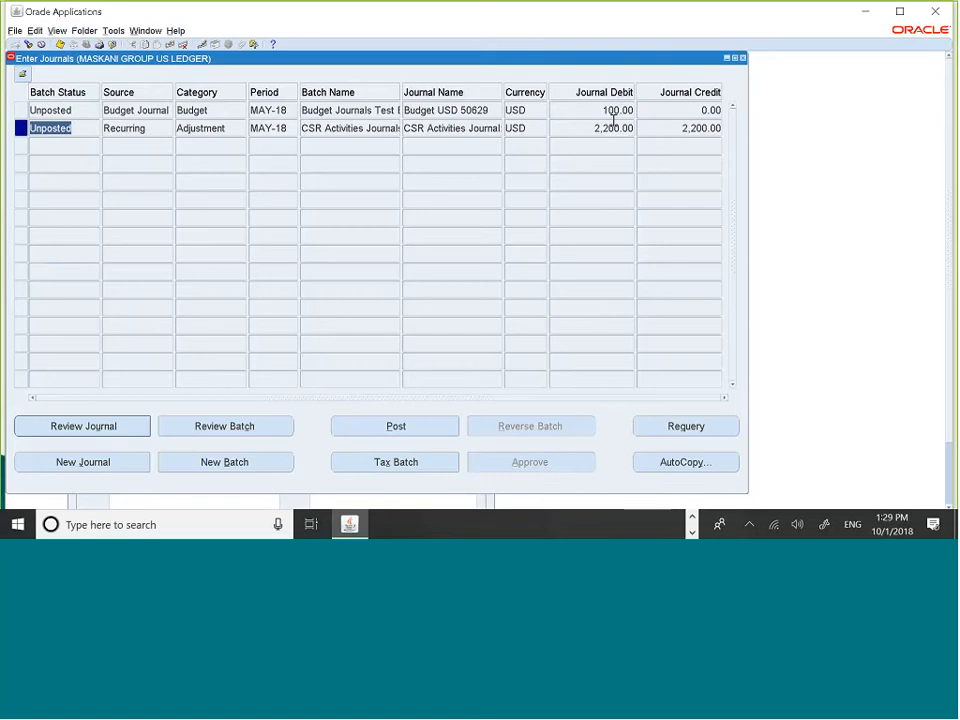
left_click(64, 428)
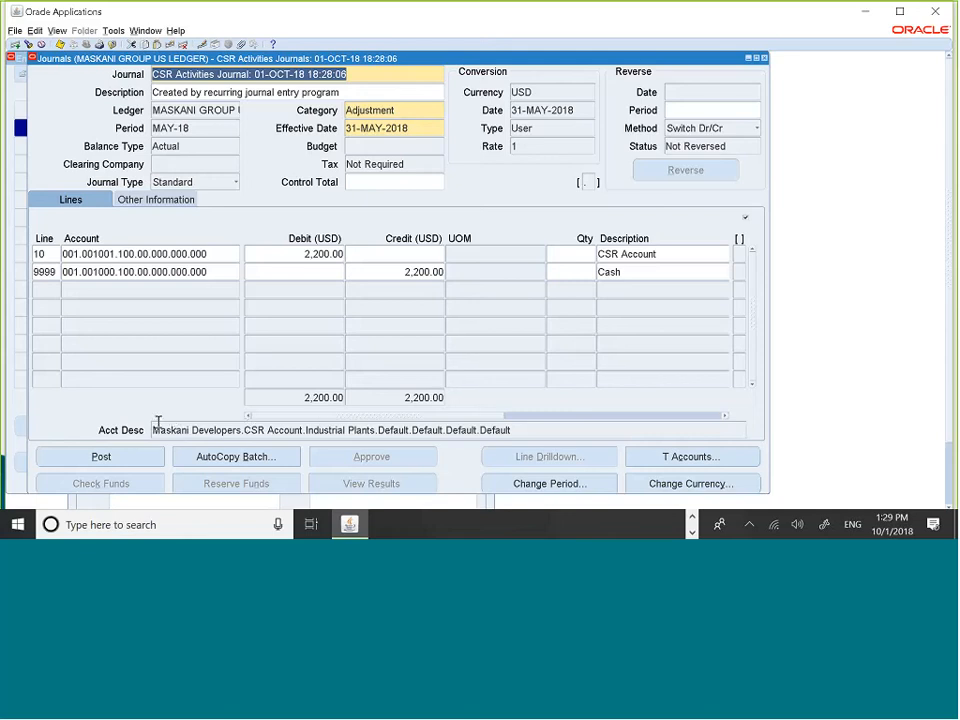
left_click(118, 457)
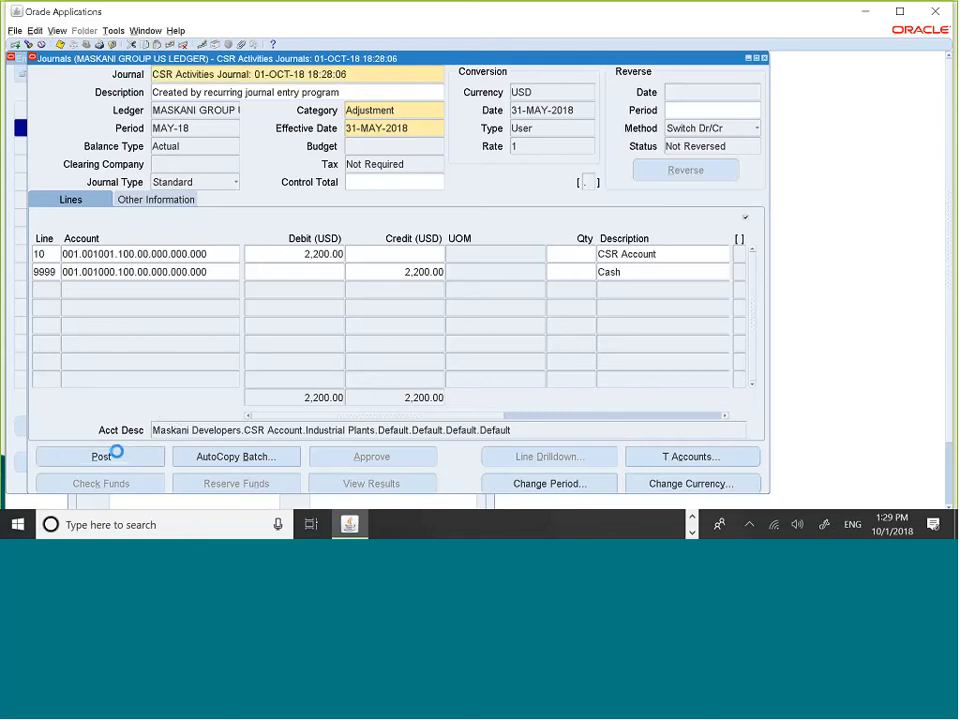
left_click(547, 339)
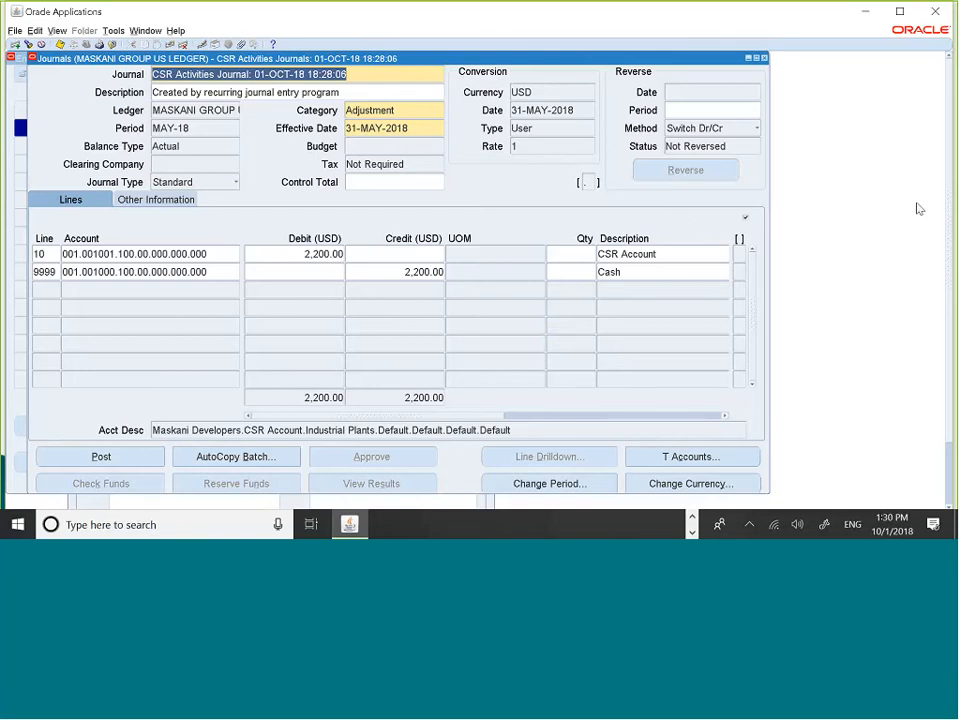
left_click(763, 58)
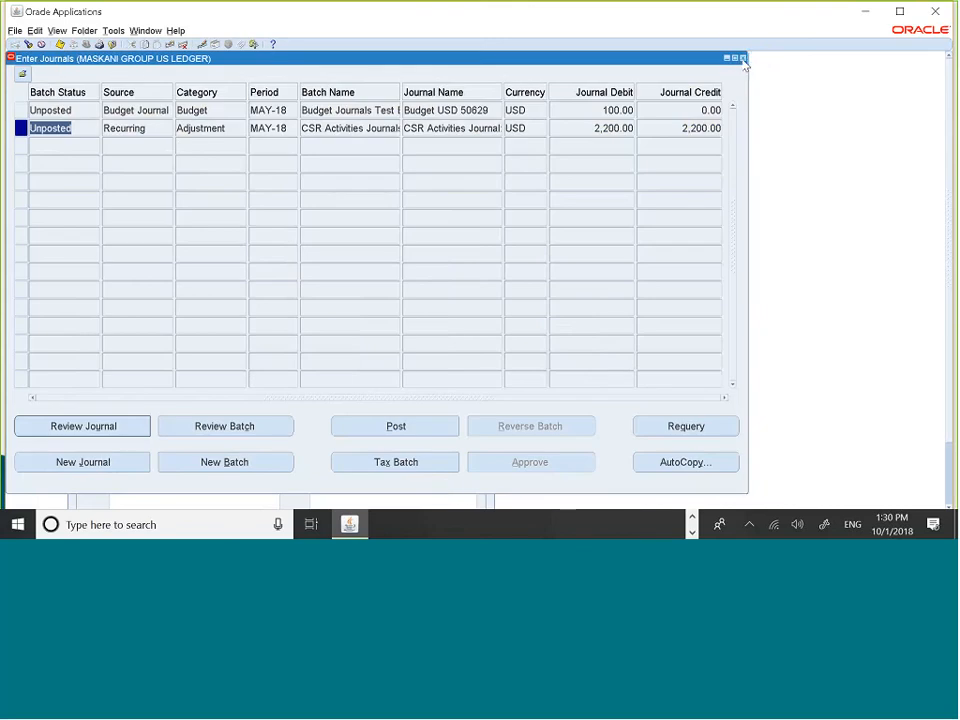
left_click(743, 58)
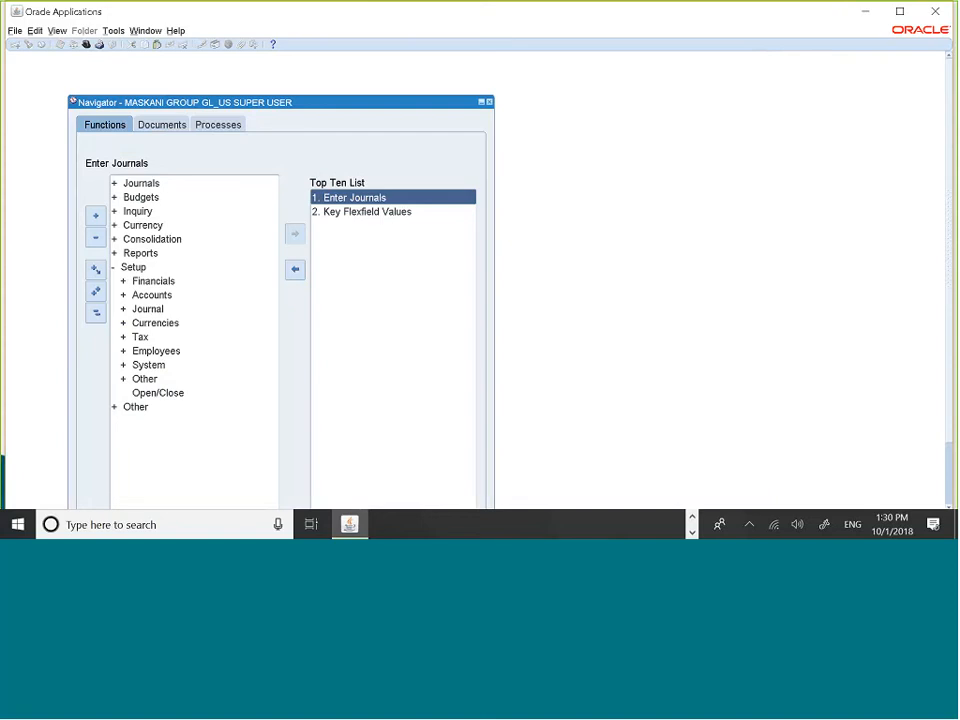
Open the recurring journal definition under Journals and retrieve the saved CSR Activities Journals batch.
left_click(96, 312)
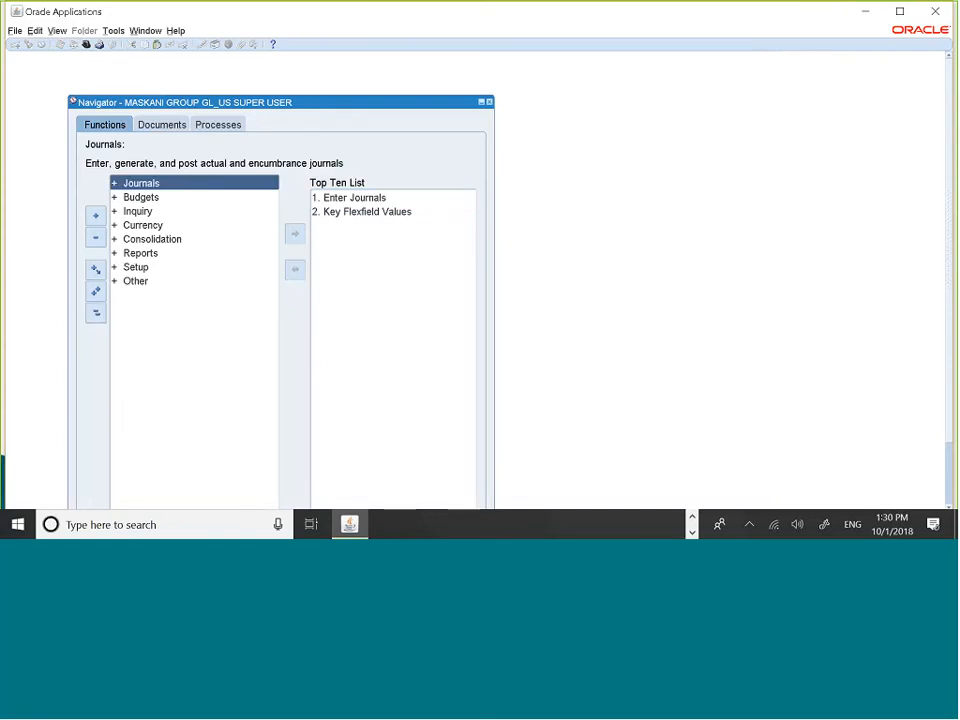
double_click(165, 187)
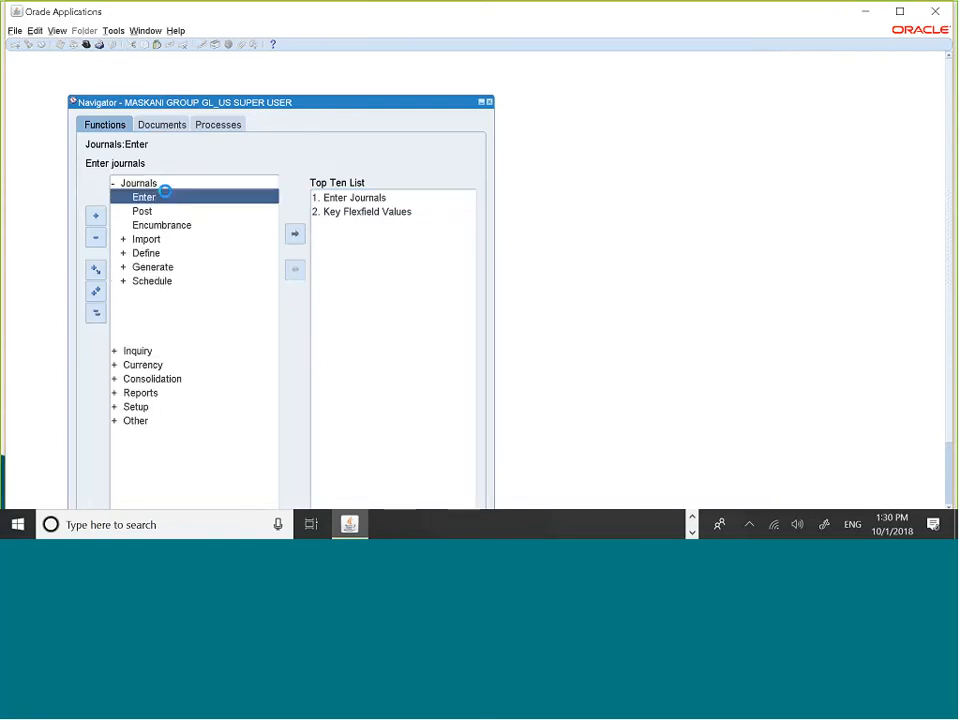
key("Down")
key("Down")
key("Down")
key("Down")
key("Return")
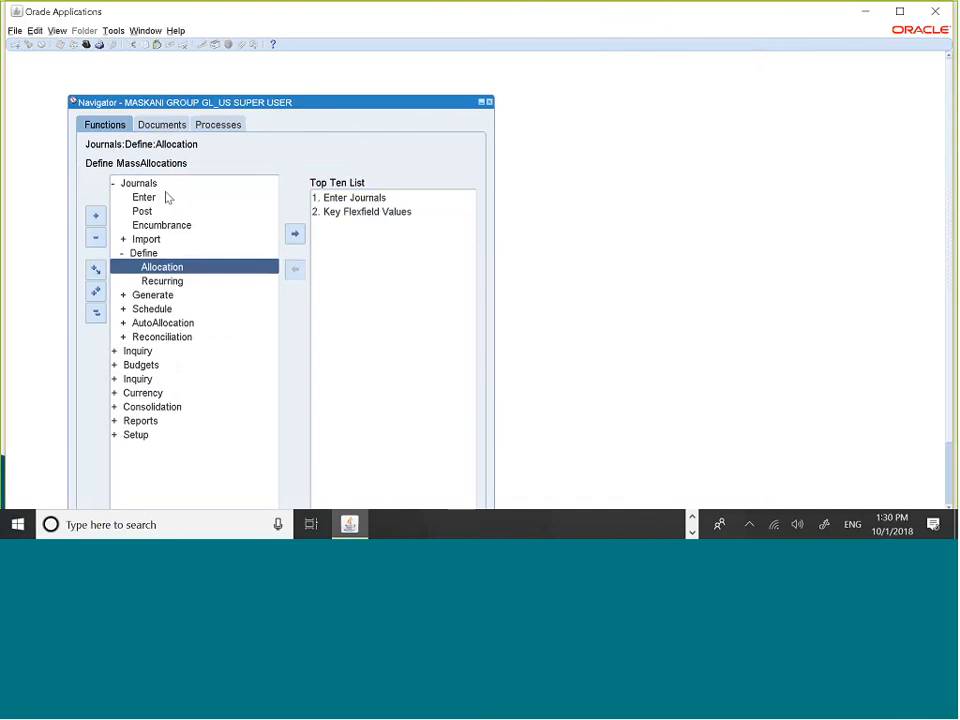
key("Down")
key("Return")
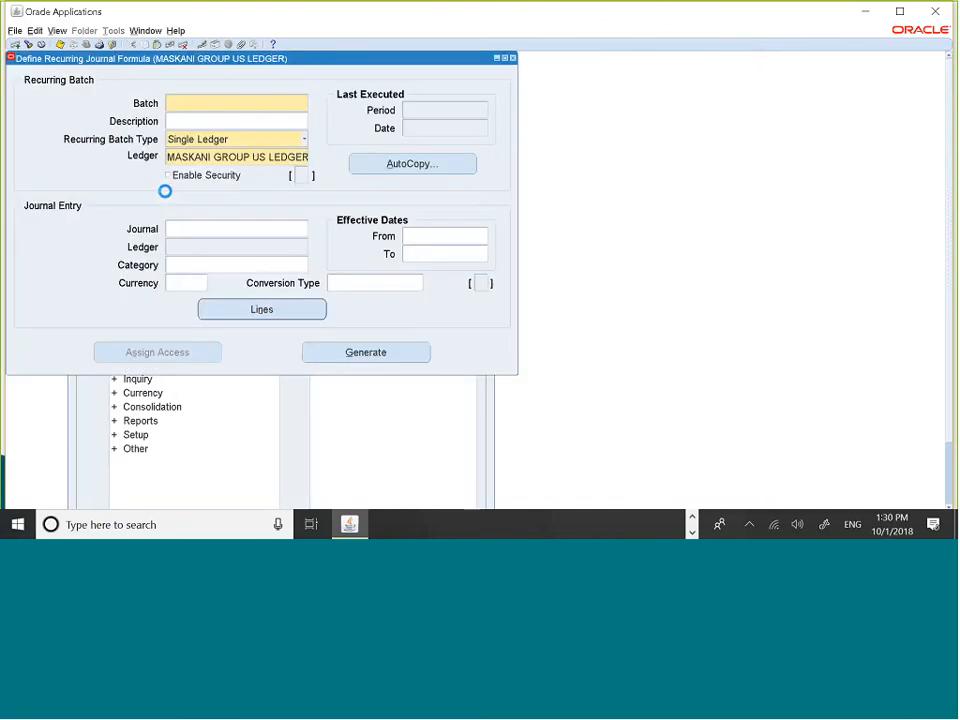
key("ctrl+F11")
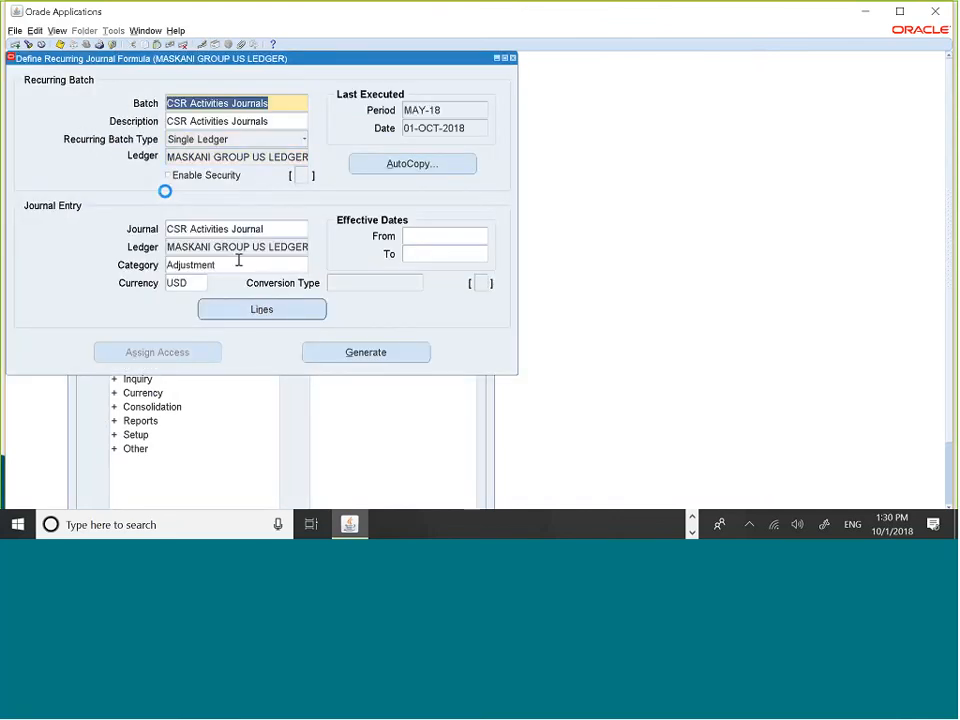
Examine the CSR Account line's formula, including its currency and period settings and the available period options, and close the definition windows.
left_click(265, 310)
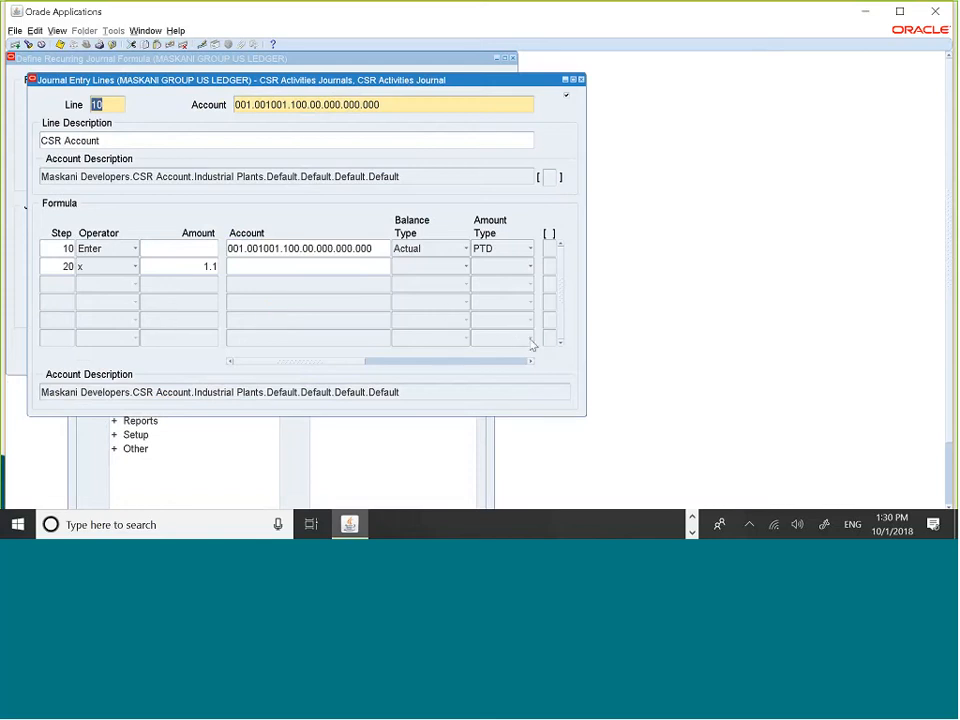
left_click_drag(531, 362, 531, 362)
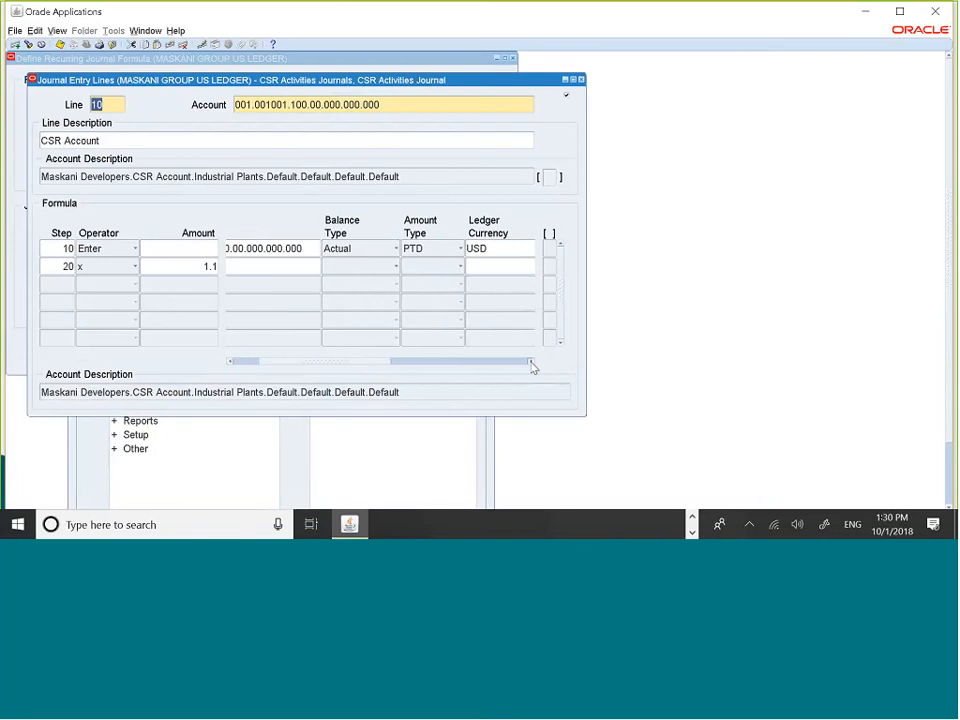
left_click(531, 363)
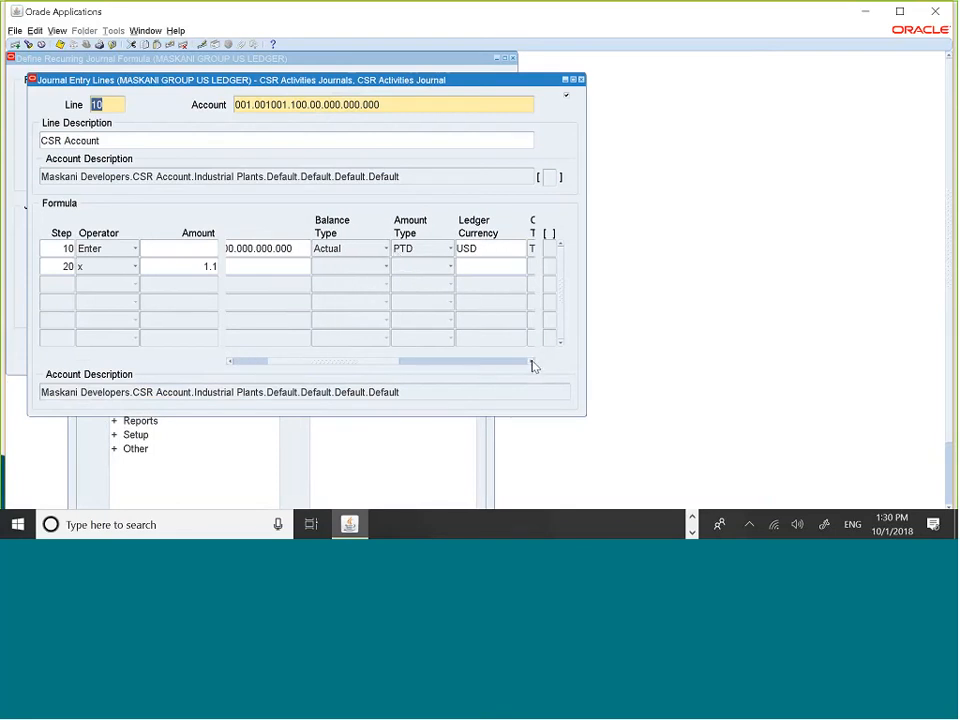
left_click(531, 363)
left_click(531, 363)
left_click(531, 363)
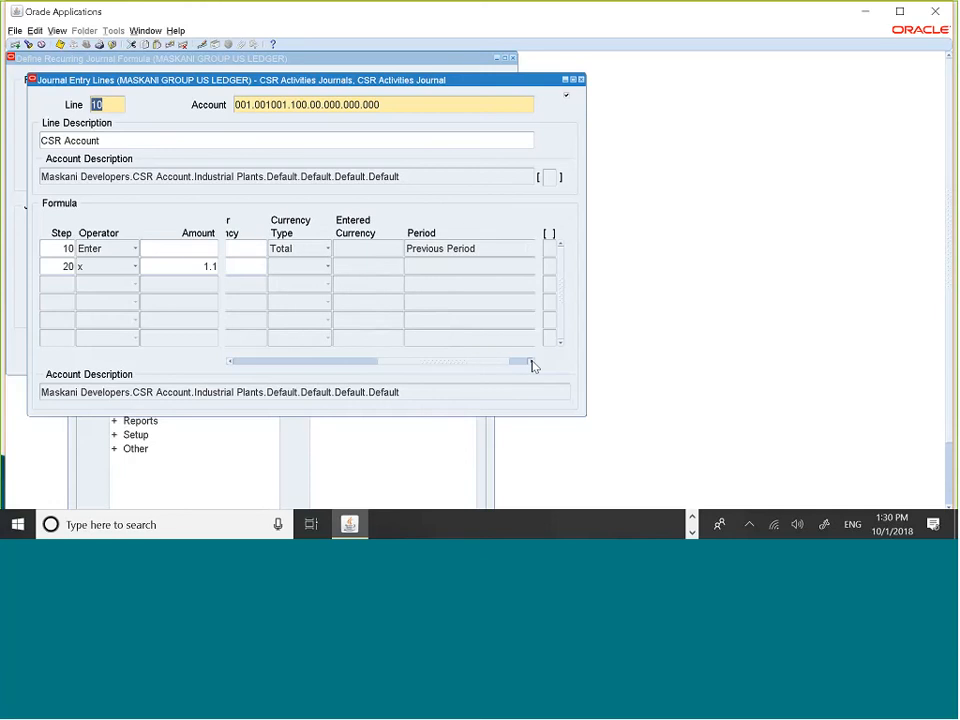
left_click(531, 363)
left_click(531, 363)
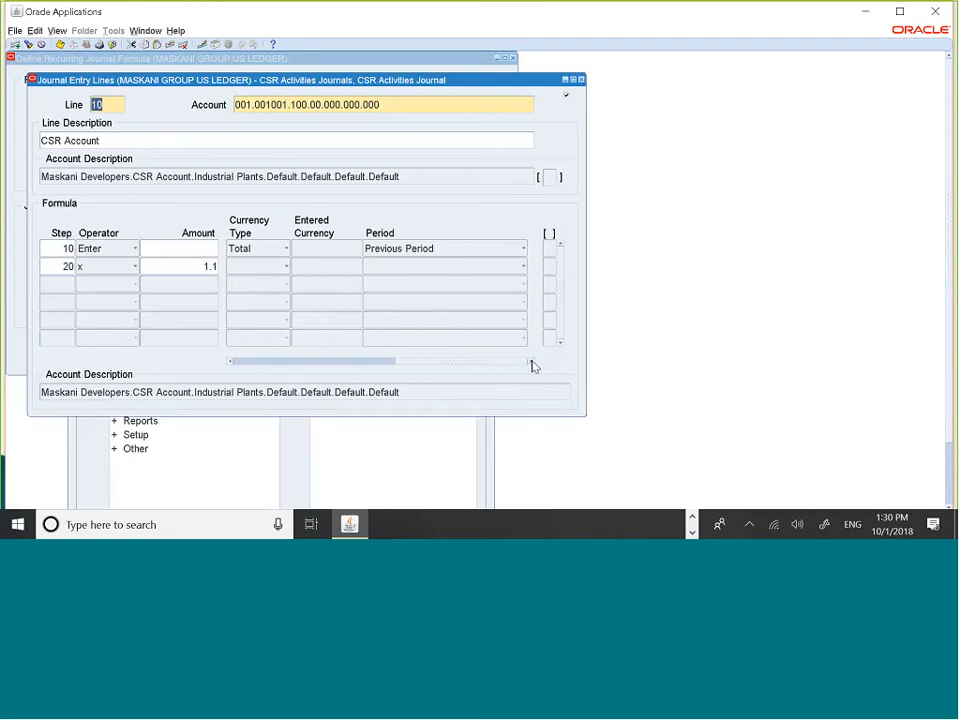
left_click(522, 249)
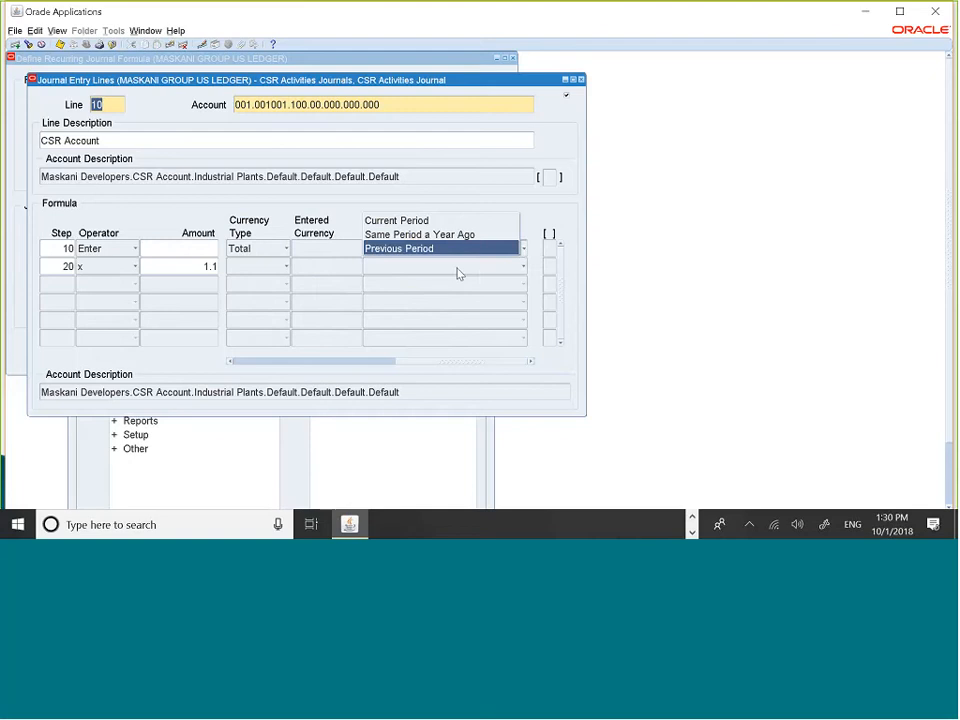
left_click(229, 361)
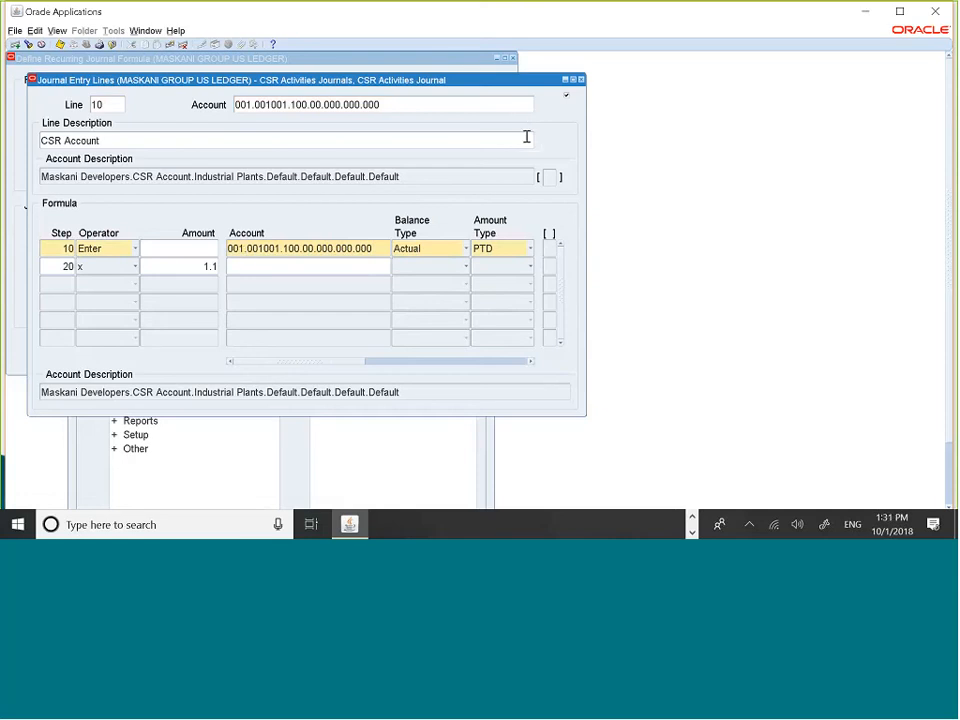
left_click(582, 80)
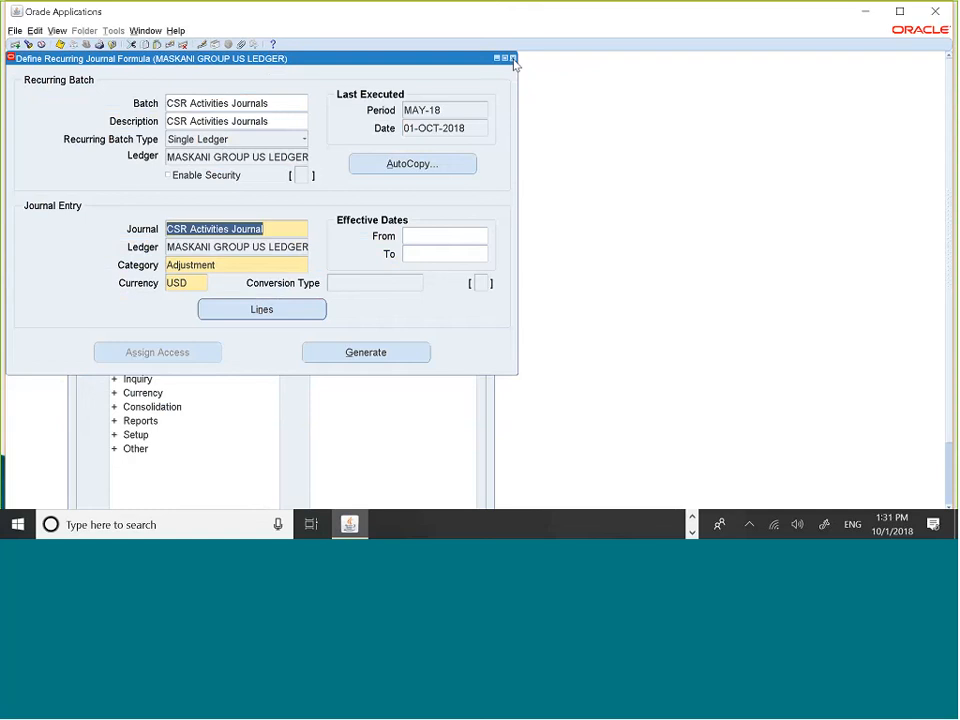
left_click(511, 58)
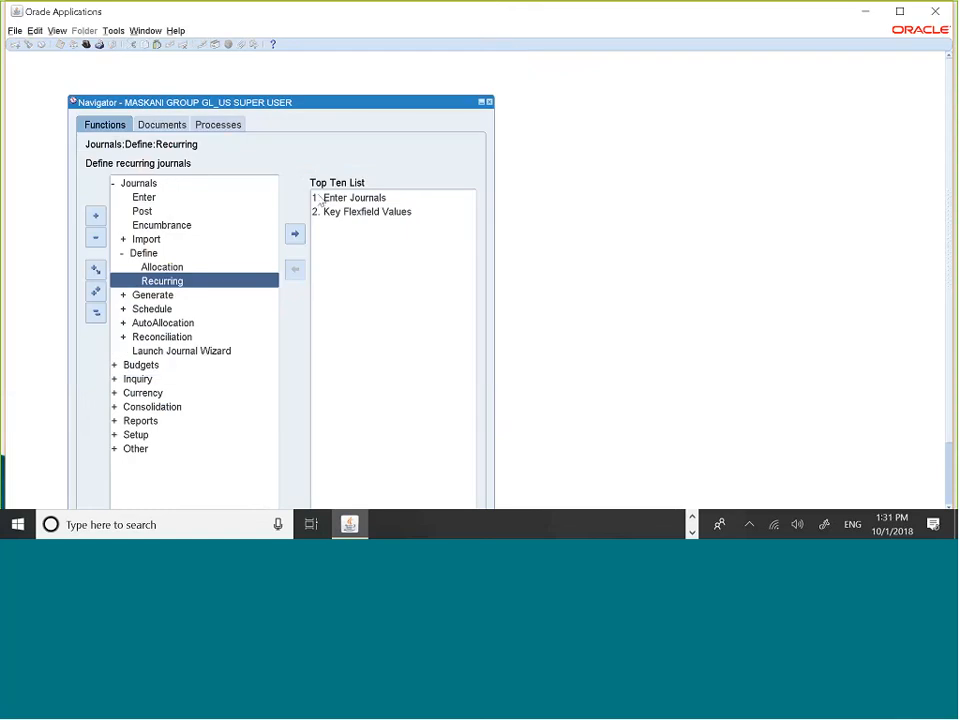
Collapse the function tree and open the form for entering budget amounts.
left_click(96, 313)
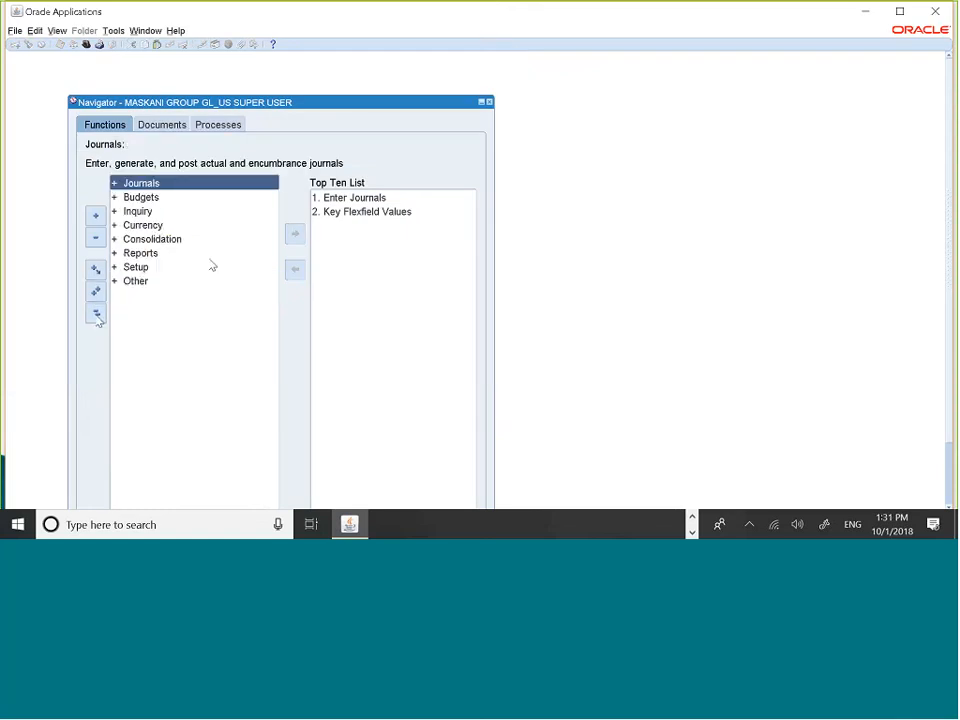
left_click(143, 198)
double_click(143, 198)
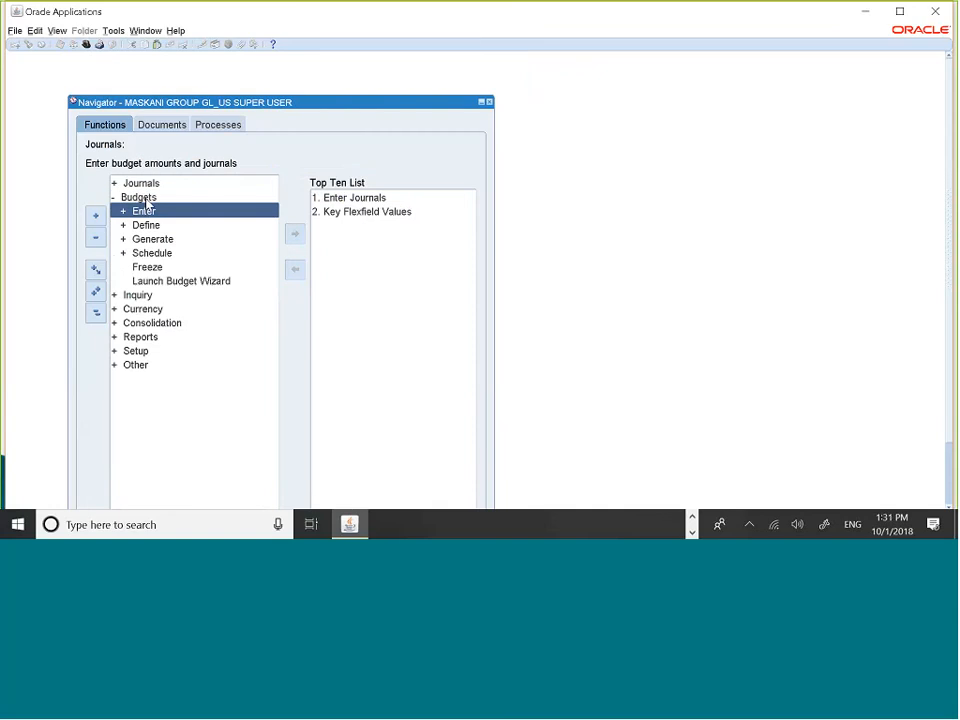
key("Return")
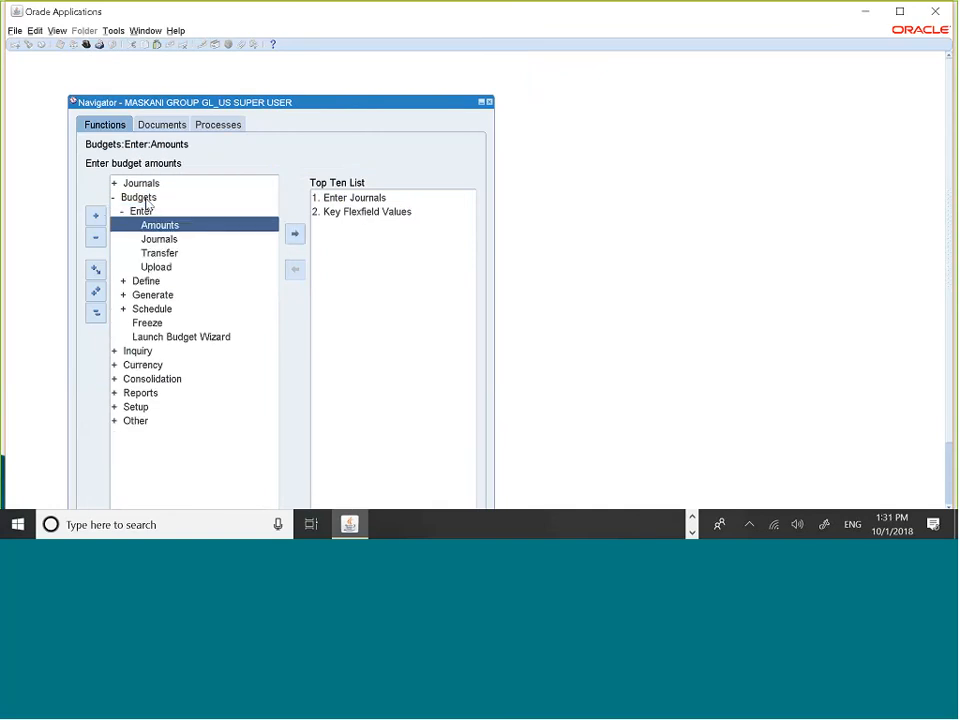
key("Return")
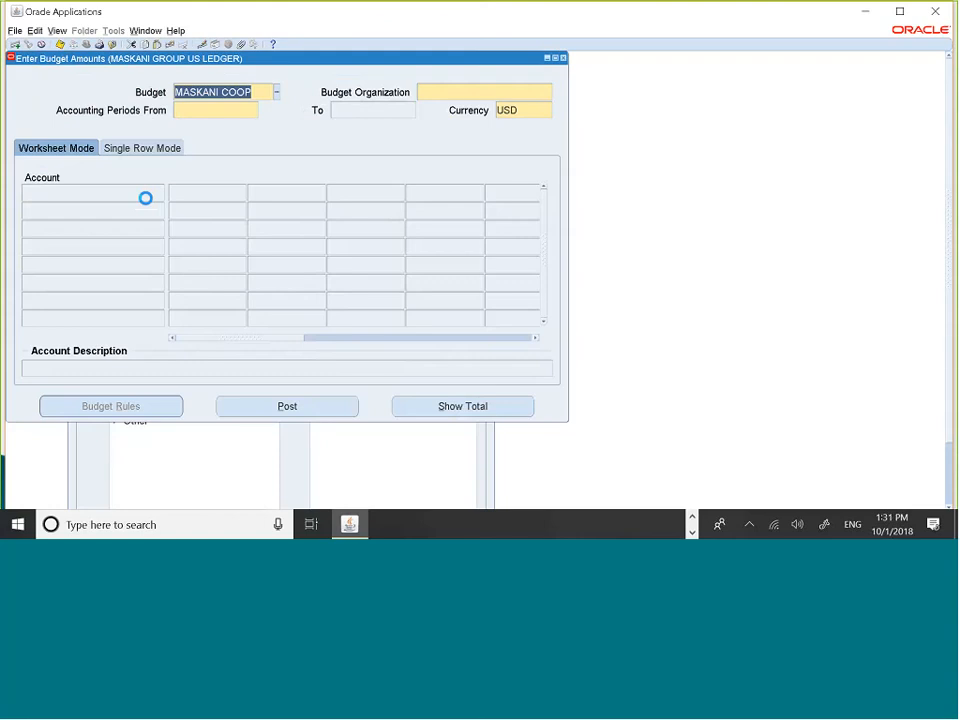
Choose the MASKANI DEVELOPERS budget organization and retrieve all its accounts for JAN-18 to DEC-18 without restricting the account range.
left_click(444, 92)
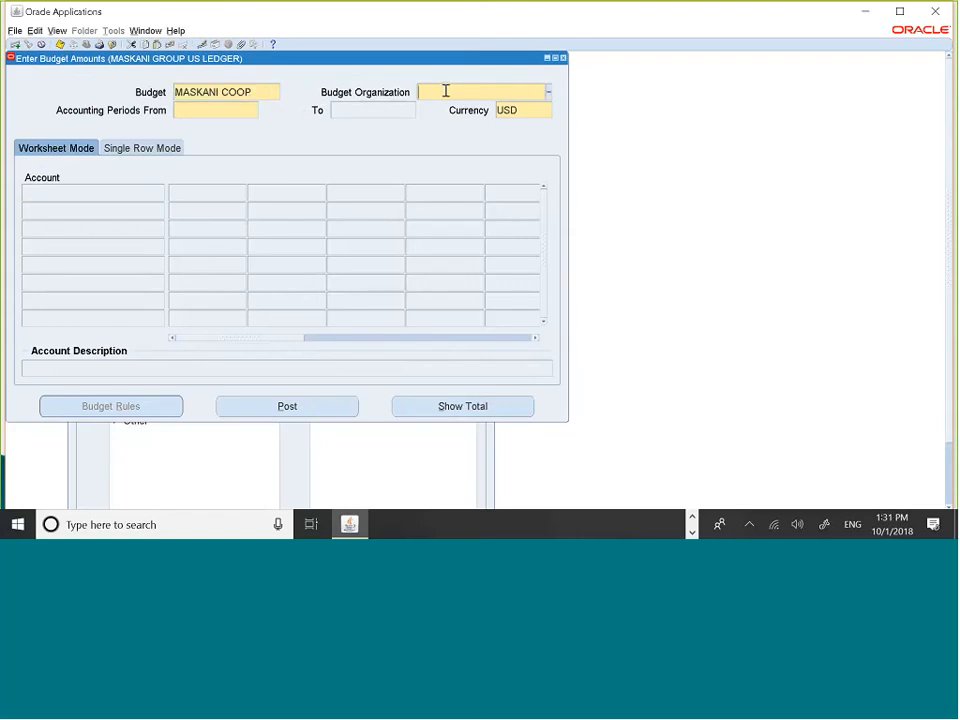
left_click(549, 93)
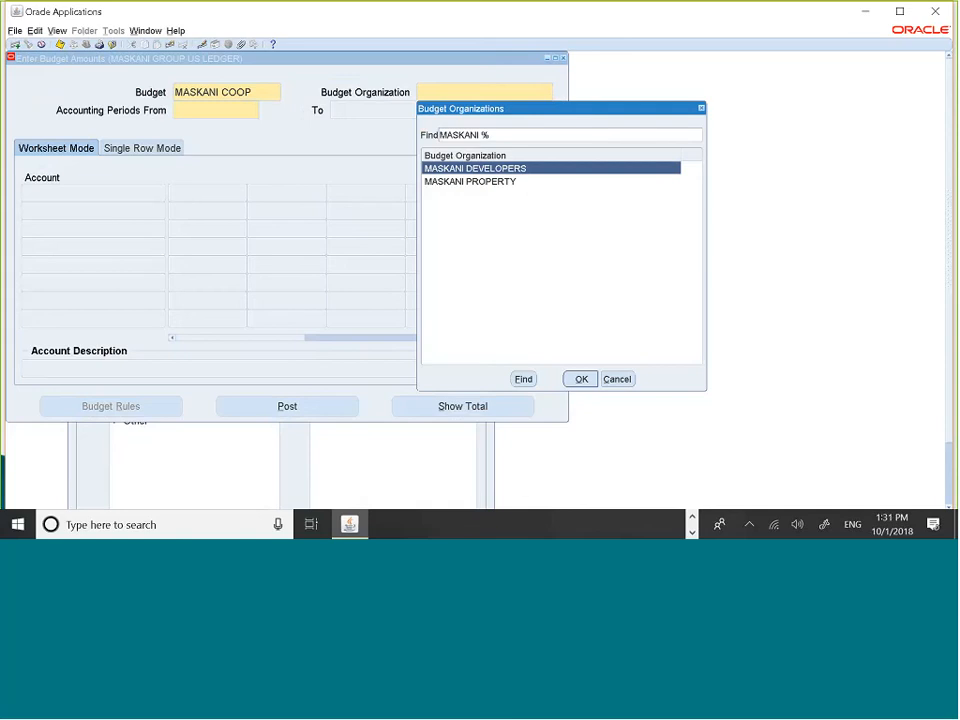
left_click(579, 382)
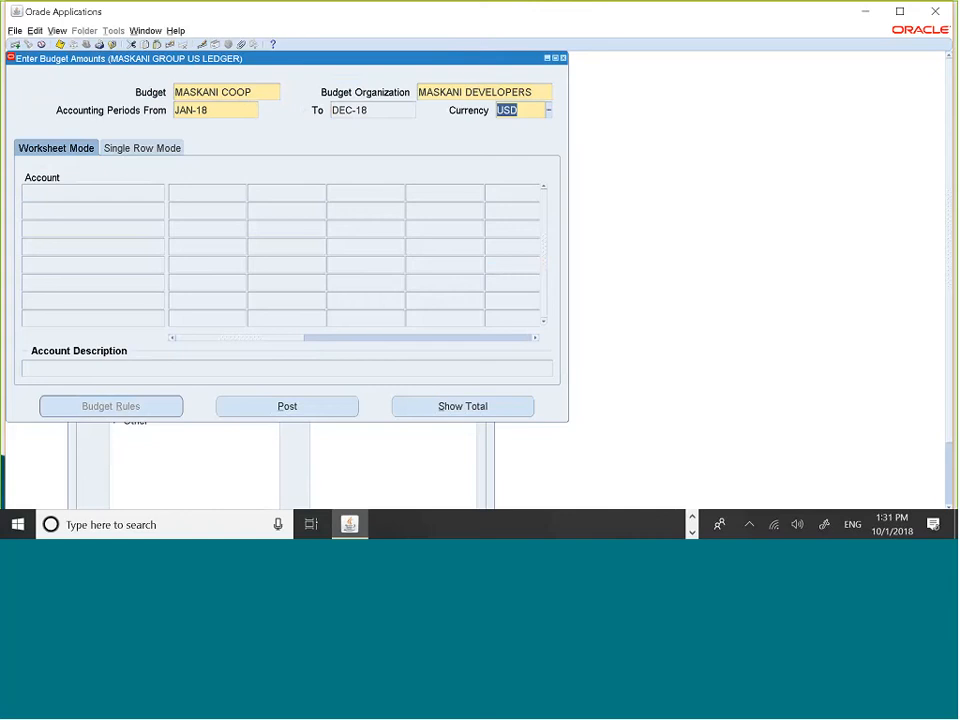
left_click(378, 200)
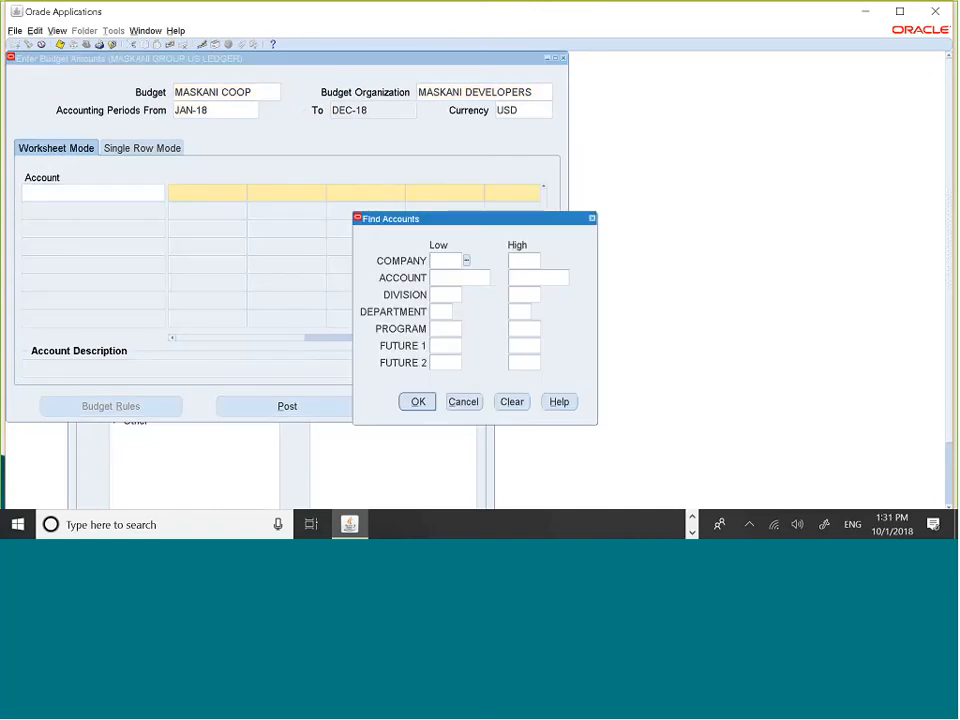
left_click(418, 402)
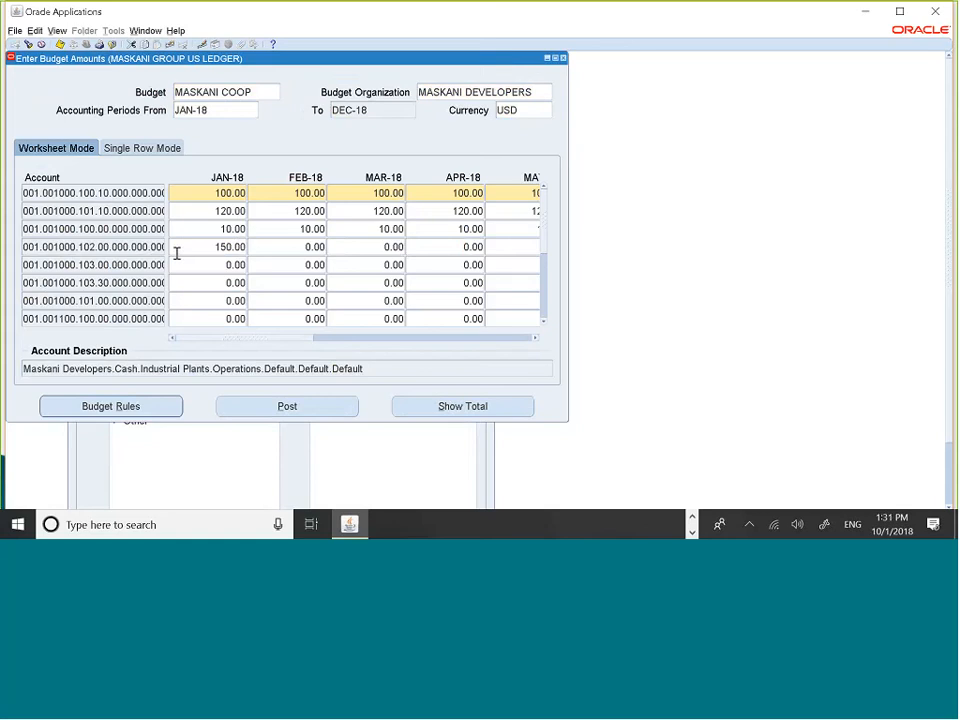
Check the account descriptions of the first three budget rows and close the listed budget amounts.
left_click(106, 229)
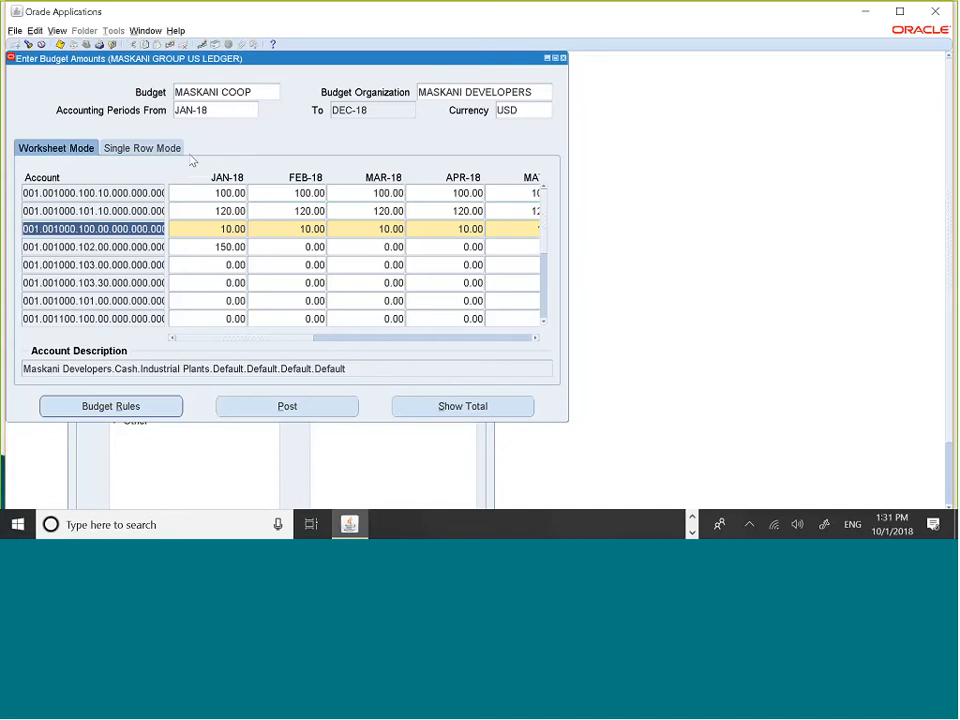
key("Up")
key("Up")
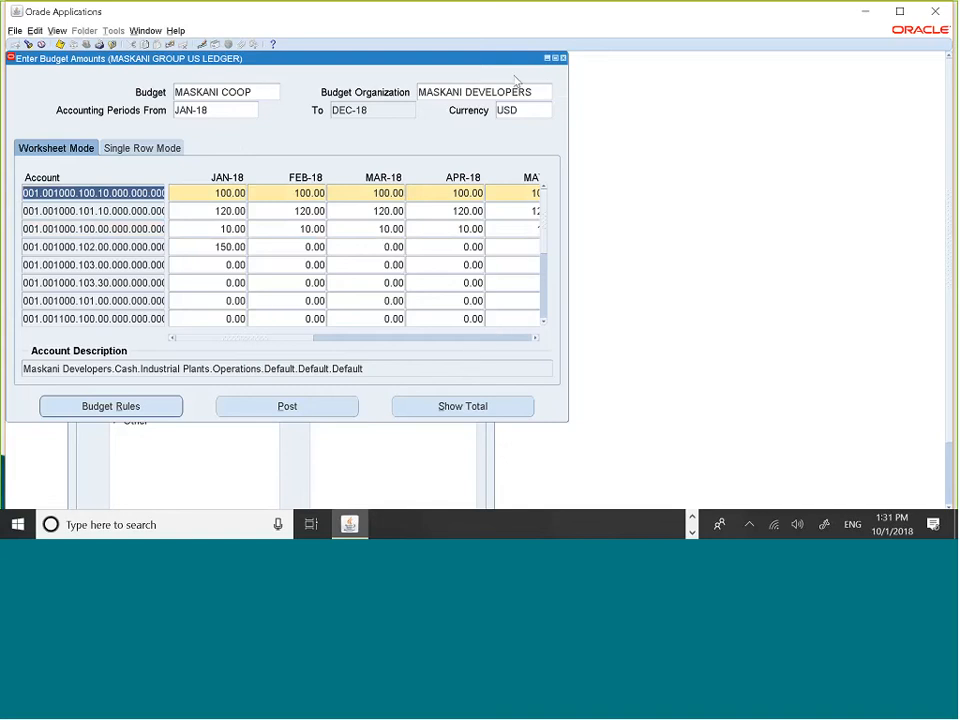
left_click(563, 58)
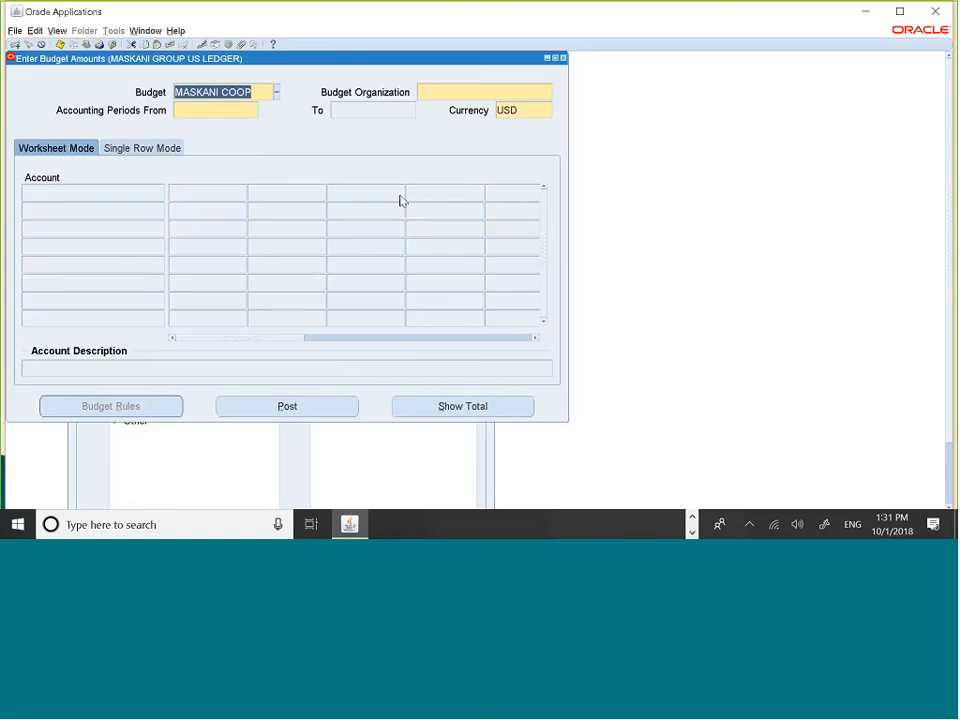
Set the budget organization to MASKANI DEVELOPERS with accounting periods starting from JAN-18.
left_click(437, 92)
type("mas")
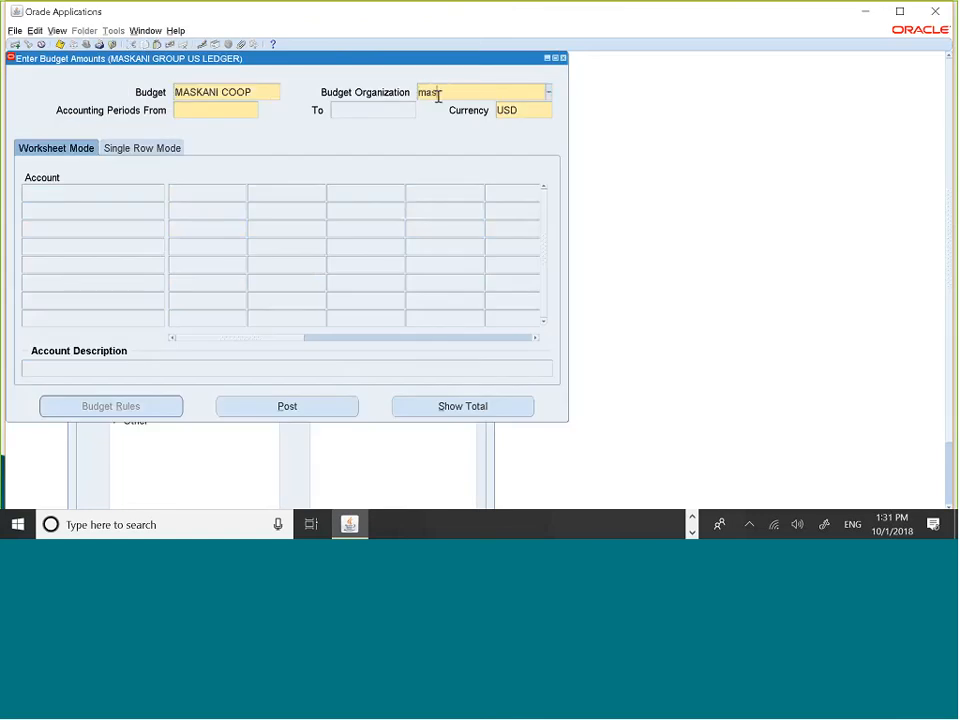
type("k")
key("Tab")
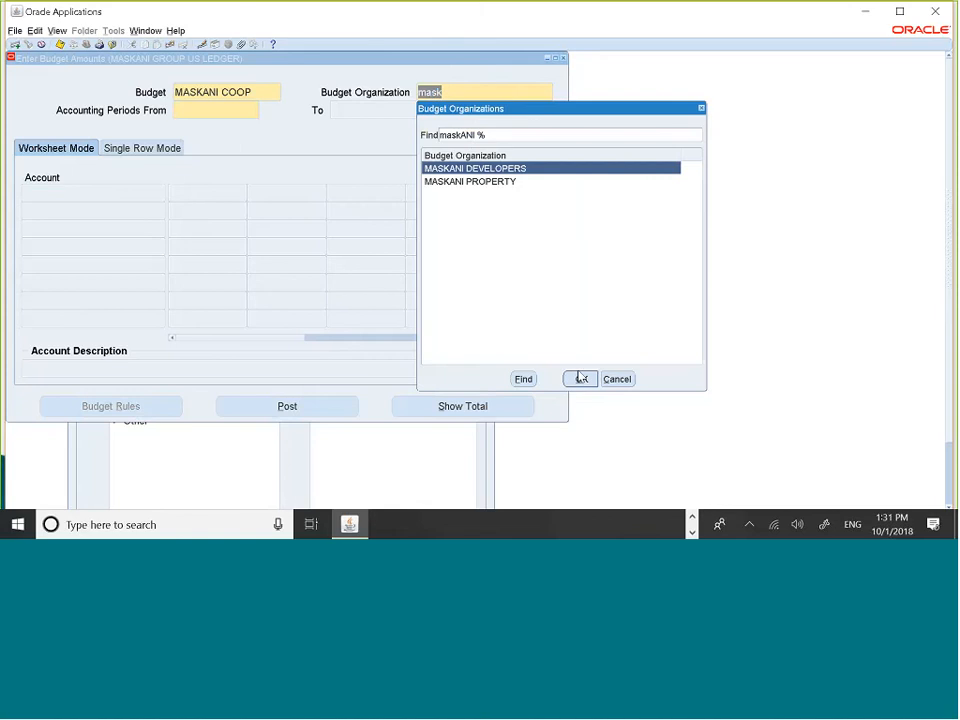
left_click(582, 381)
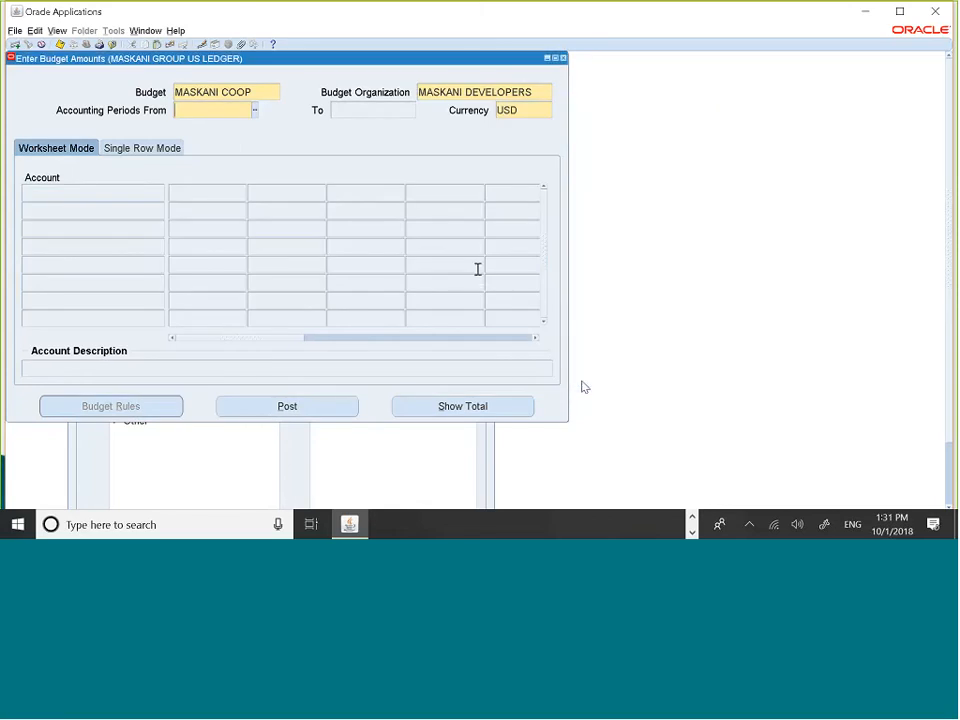
type("jan")
key("Tab")
key("Tab")
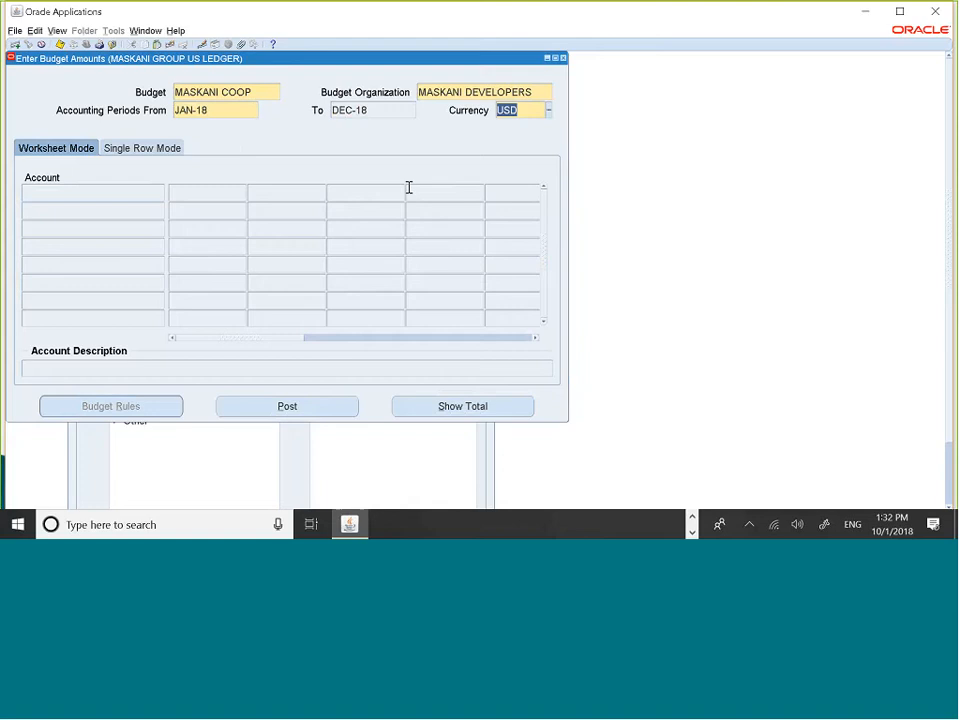
Start an account search limited to company 001 and the CSR Account 001001.
left_click(117, 196)
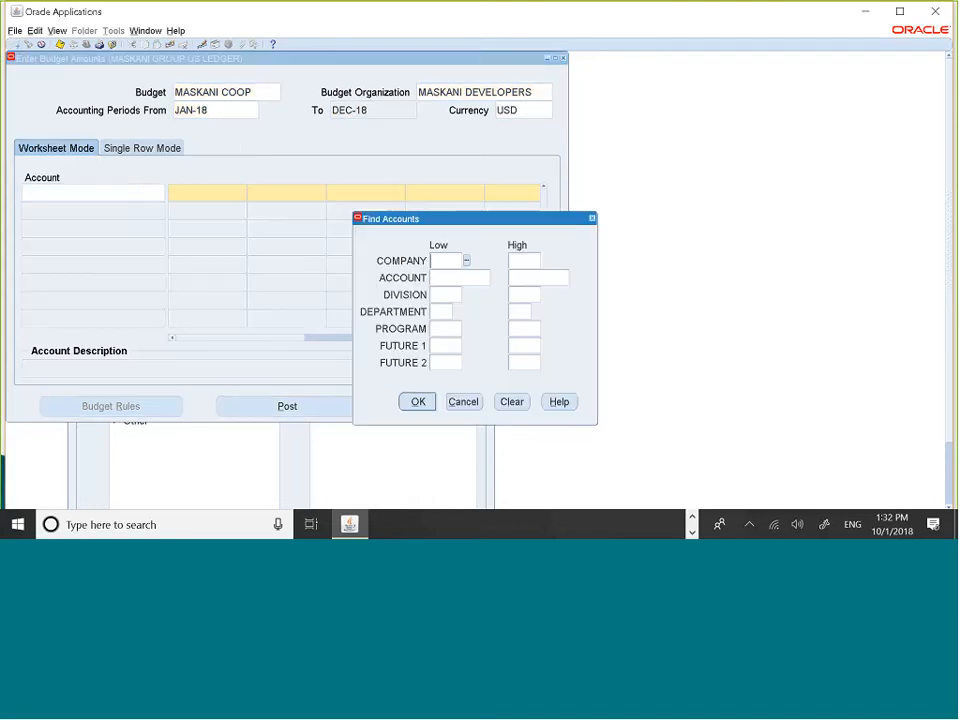
type("001")
key("Tab")
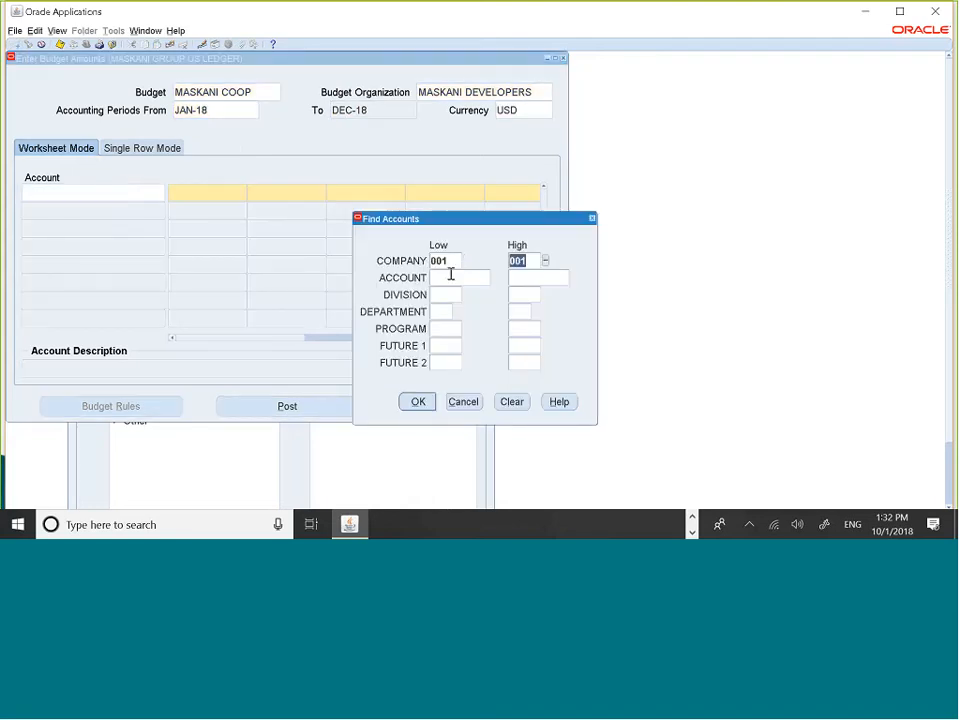
key("Tab")
left_click(495, 279)
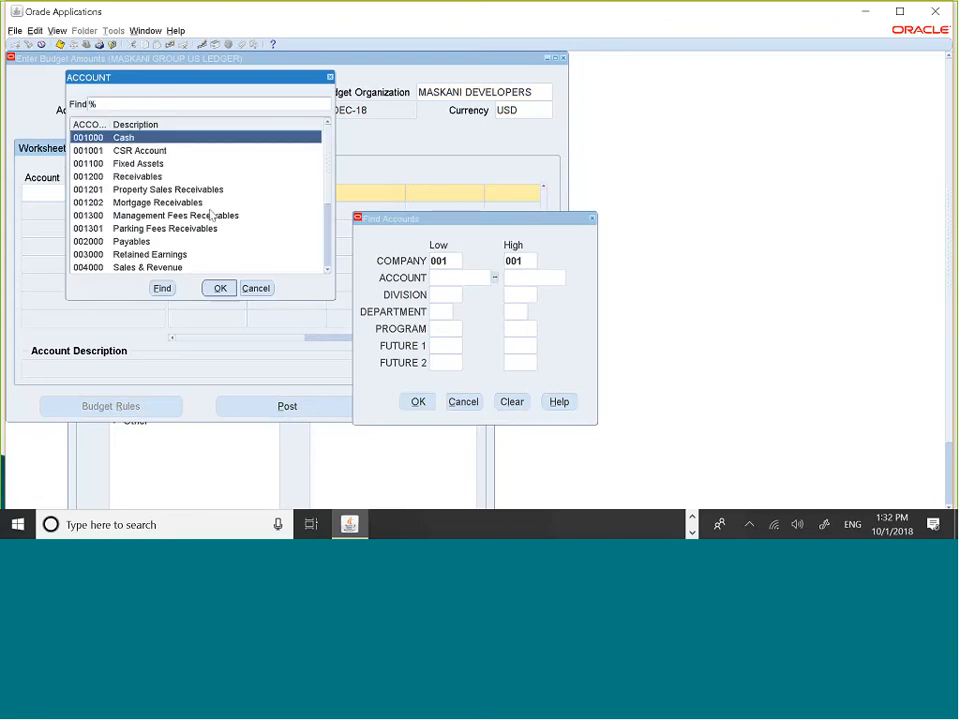
left_click(158, 152)
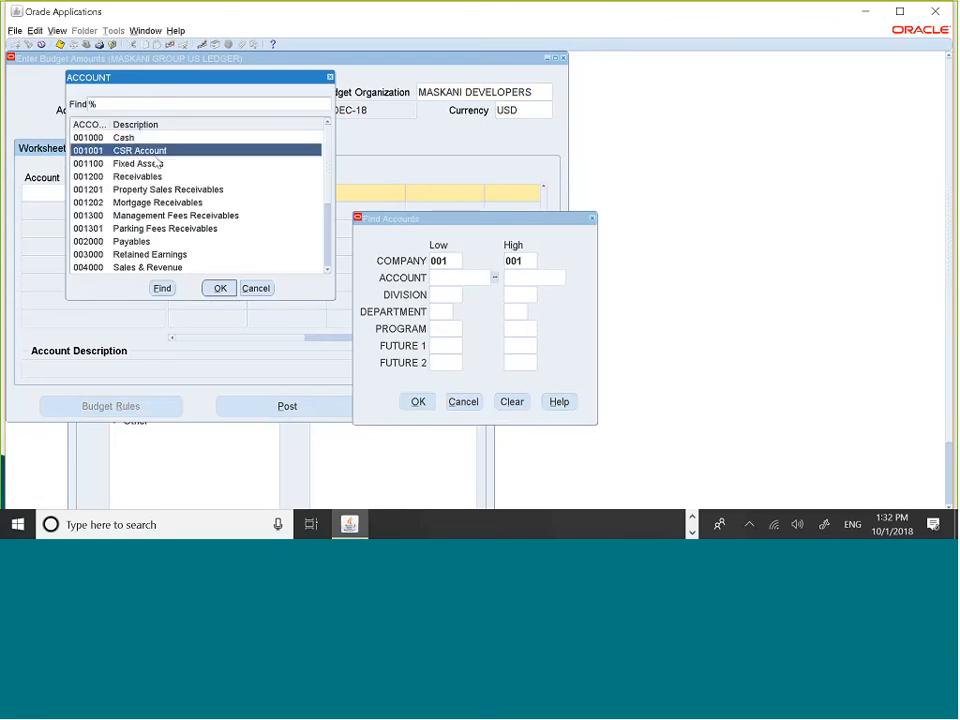
left_click(220, 290)
Restrict the account search to division 100, department 00 and program 000.
left_click(439, 294)
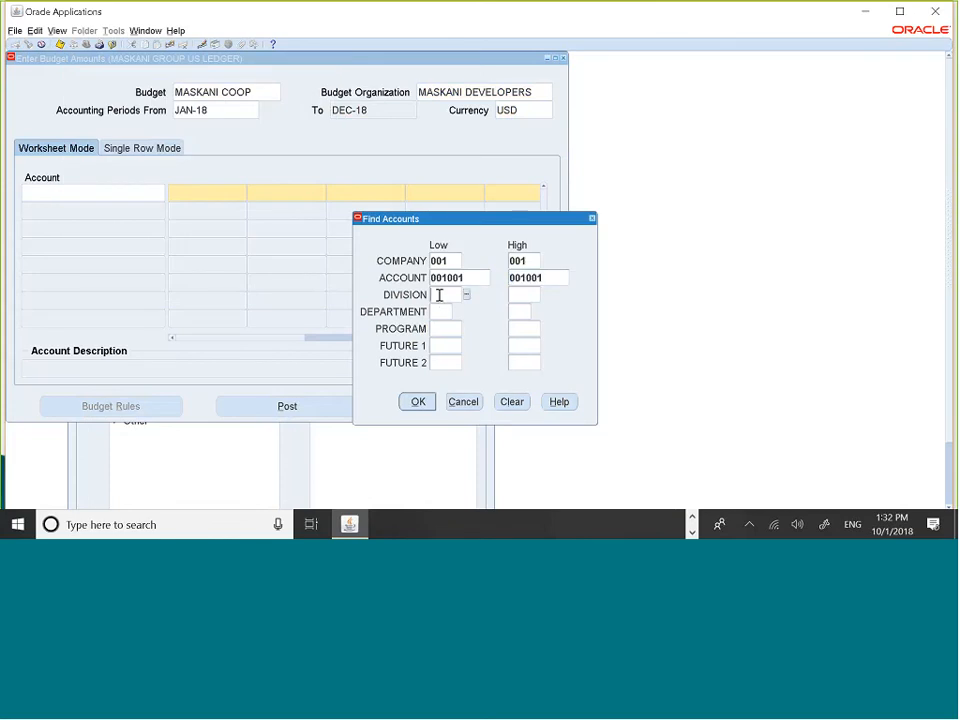
type("100")
key("Tab")
left_click(439, 312)
type("00")
key("Tab")
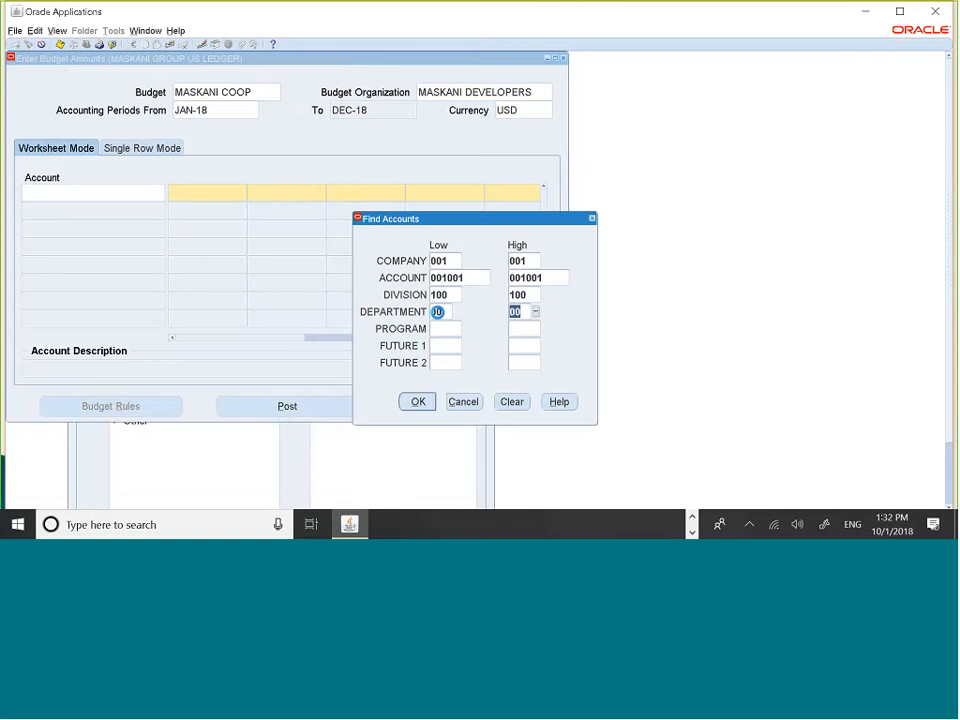
left_click(439, 331)
type("000")
key("Tab")
Set both future segments to 000, run the account search, and close the budget amounts form.
left_click(439, 345)
type("00")
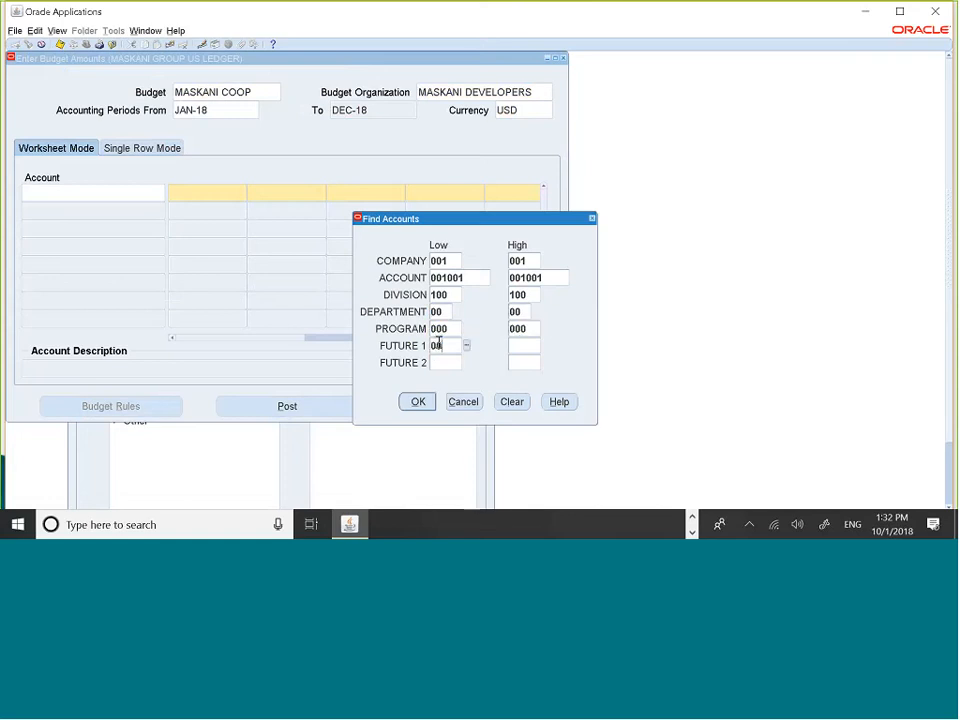
type("0")
key("Tab")
left_click(435, 362)
type("000")
key("Tab")
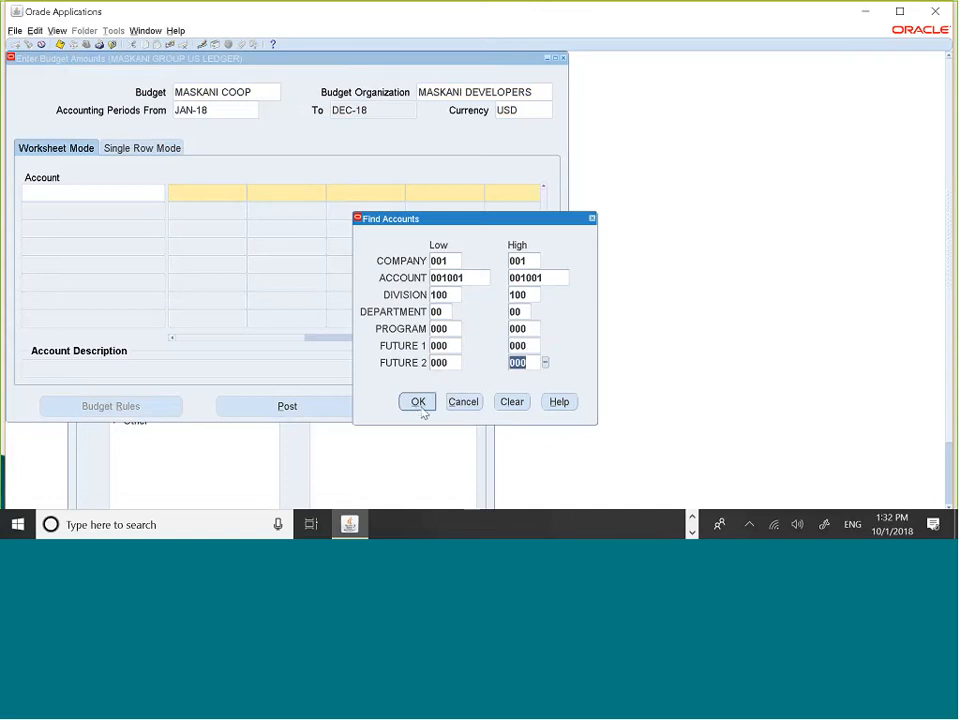
left_click(418, 403)
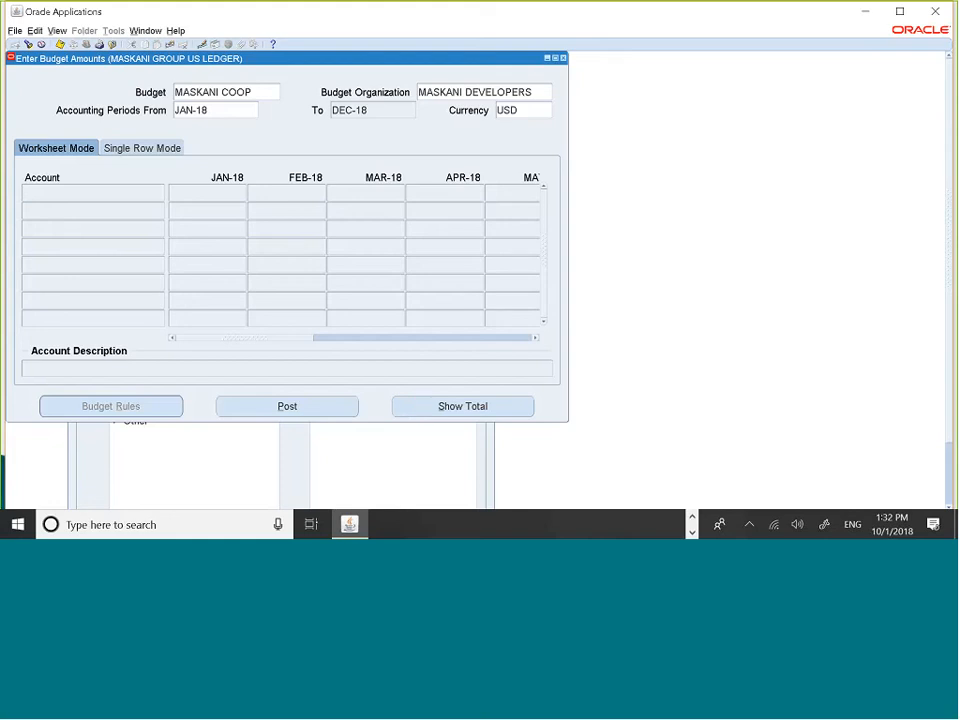
left_click(563, 59)
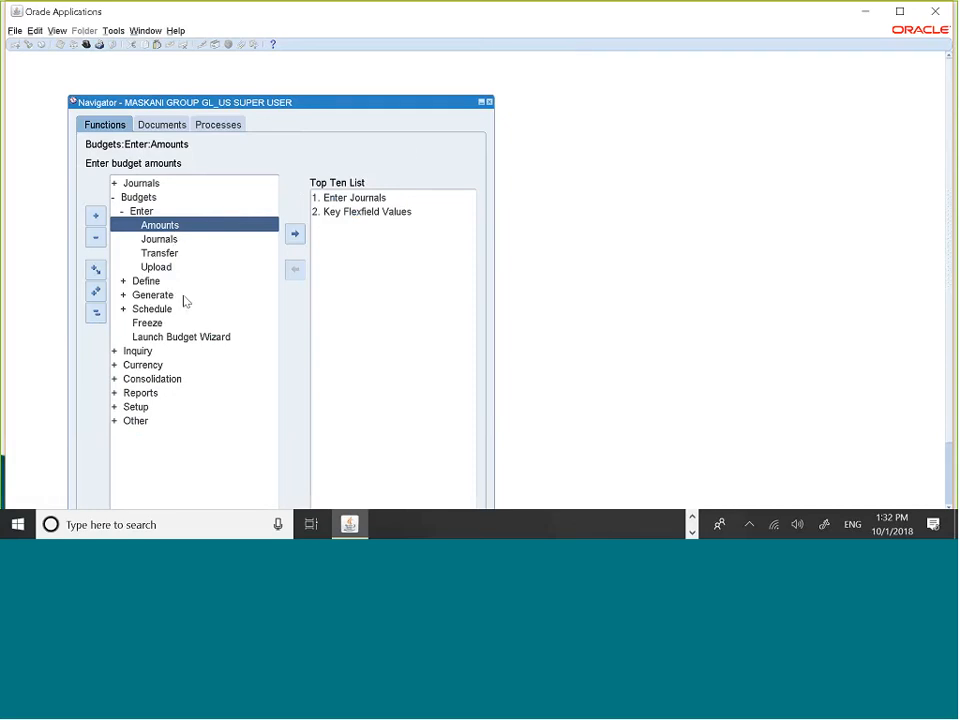
Open the budget organization definition under Budgets.
double_click(146, 281)
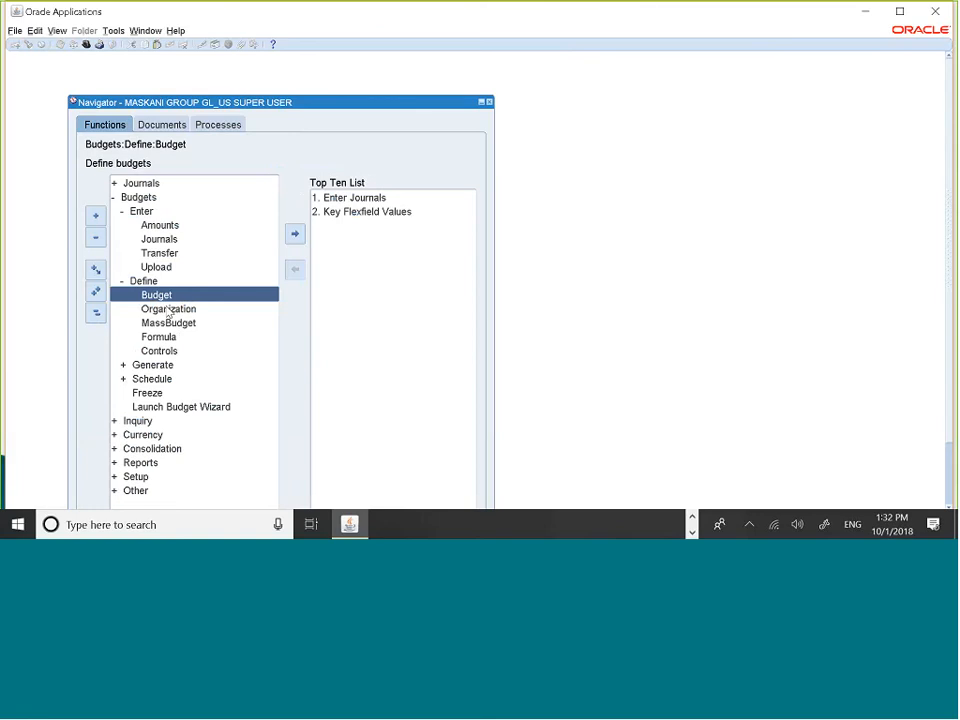
double_click(167, 309)
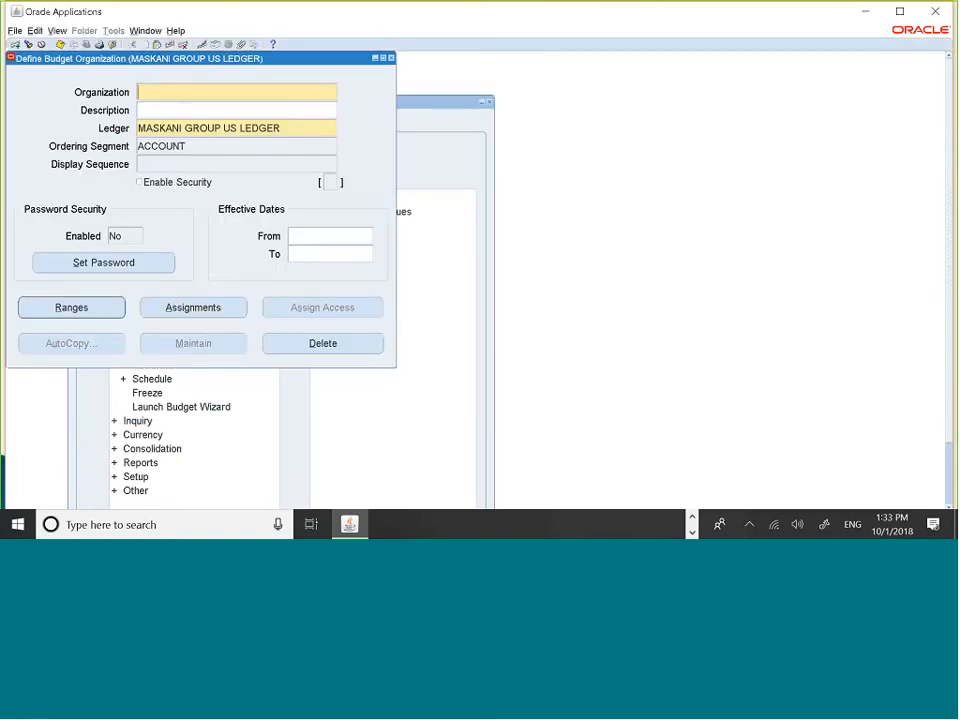
type("mas")
double_click(162, 88)
key("BackSpace")
key("F4")
left_click(491, 309)
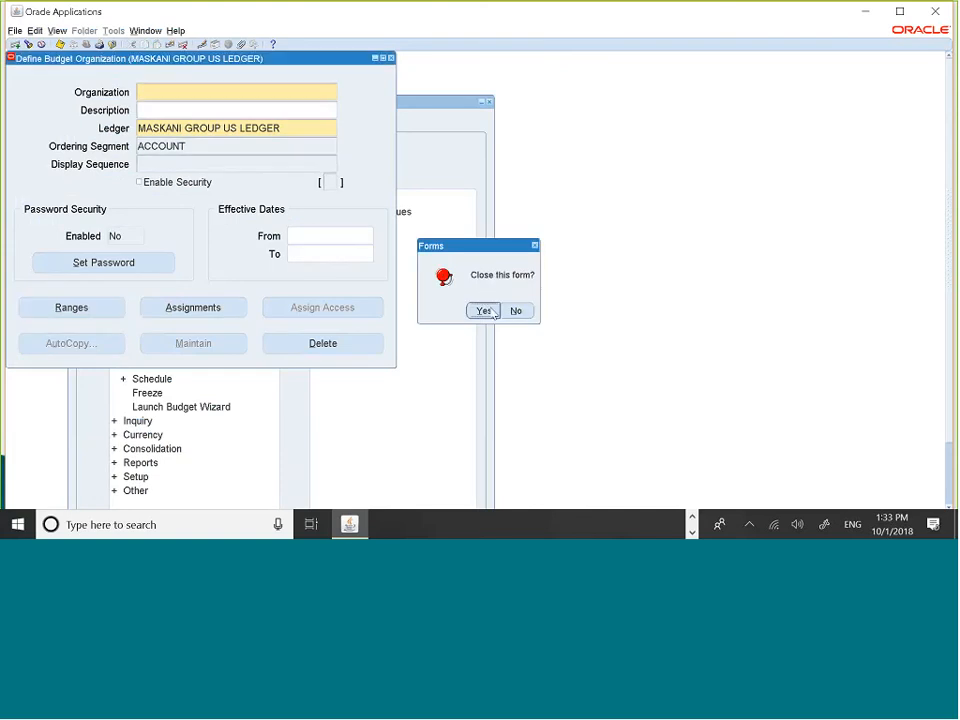
key("Return")
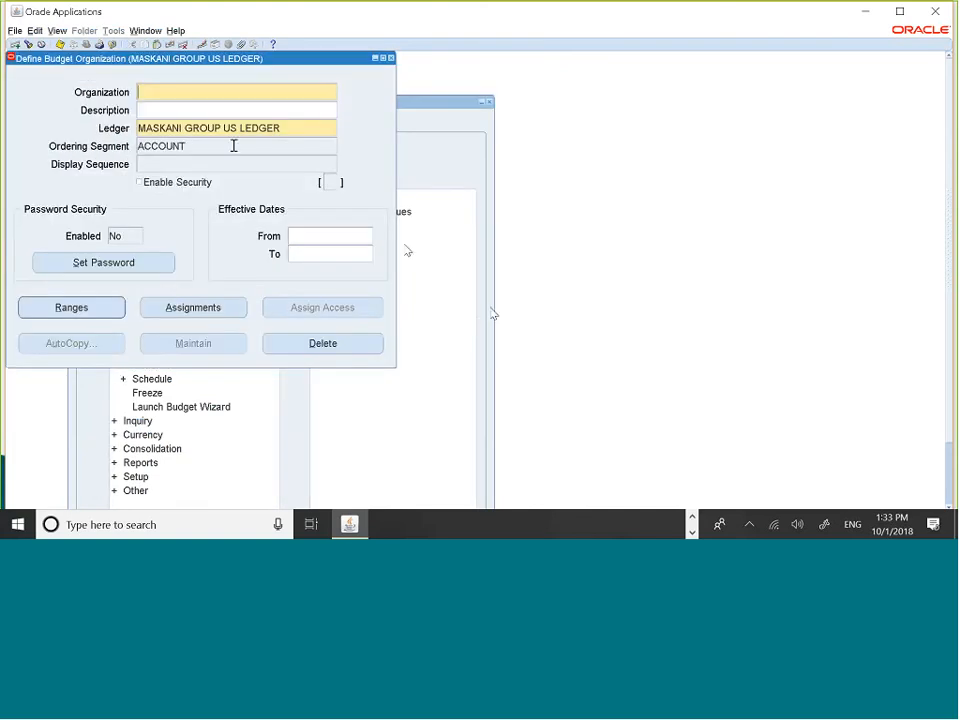
Retrieve the MASKANI DEVELOPERS budget organization, submit its Maintain request, and close the definition form.
left_click(28, 45)
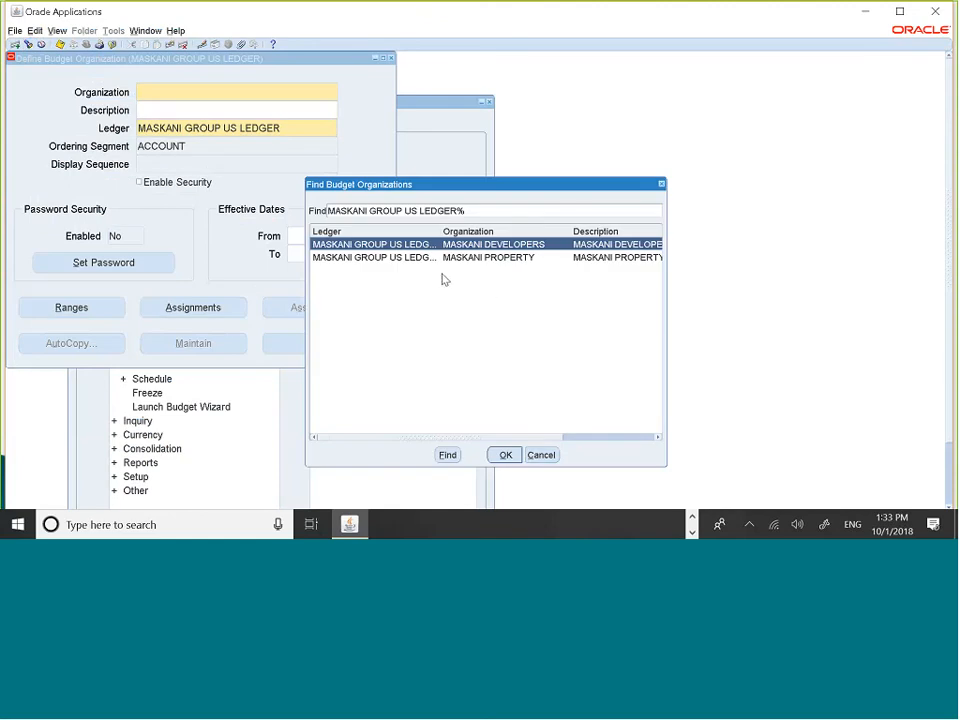
left_click(507, 455)
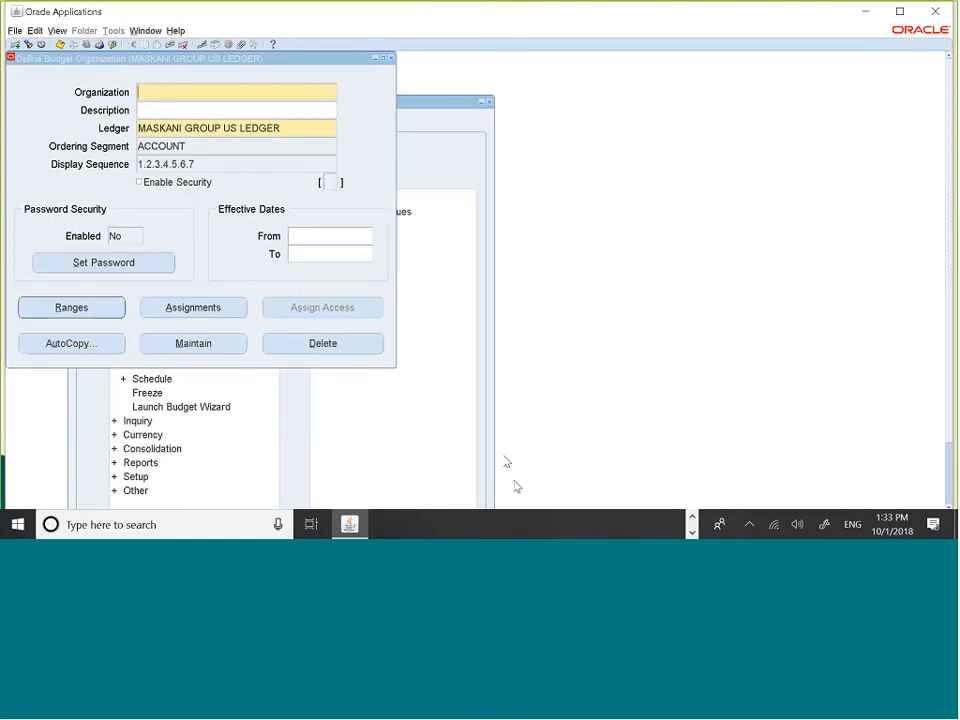
left_click(188, 343)
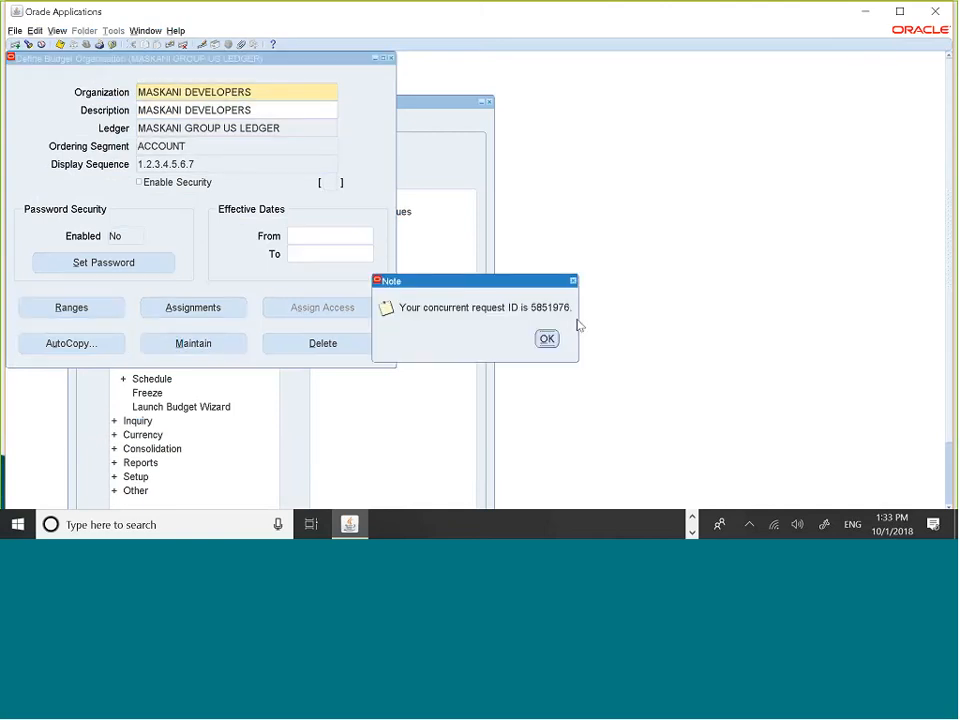
left_click(547, 338)
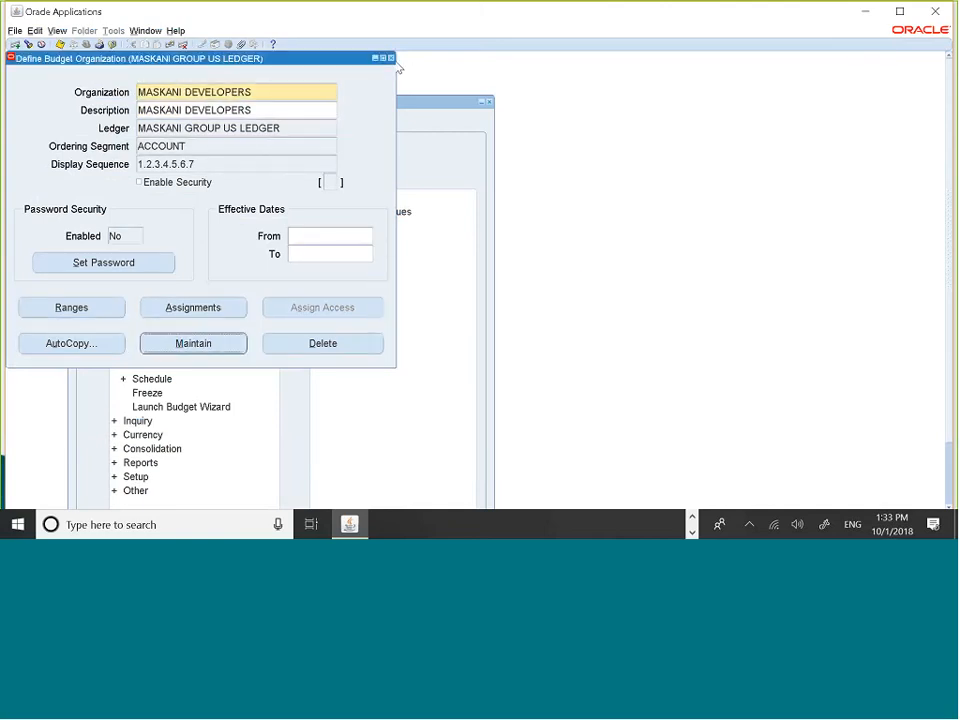
left_click(391, 58)
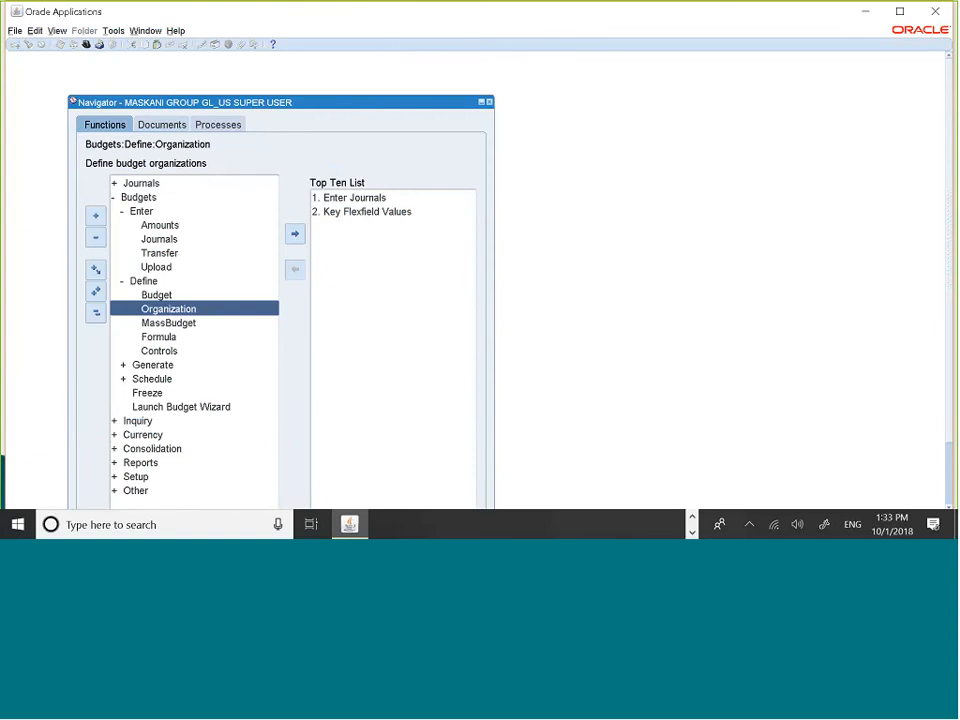
Find all submitted requests and refresh the list until the Maintain Budget program completes, closing the requests list when done.
key("alt+v")
key("Escape")
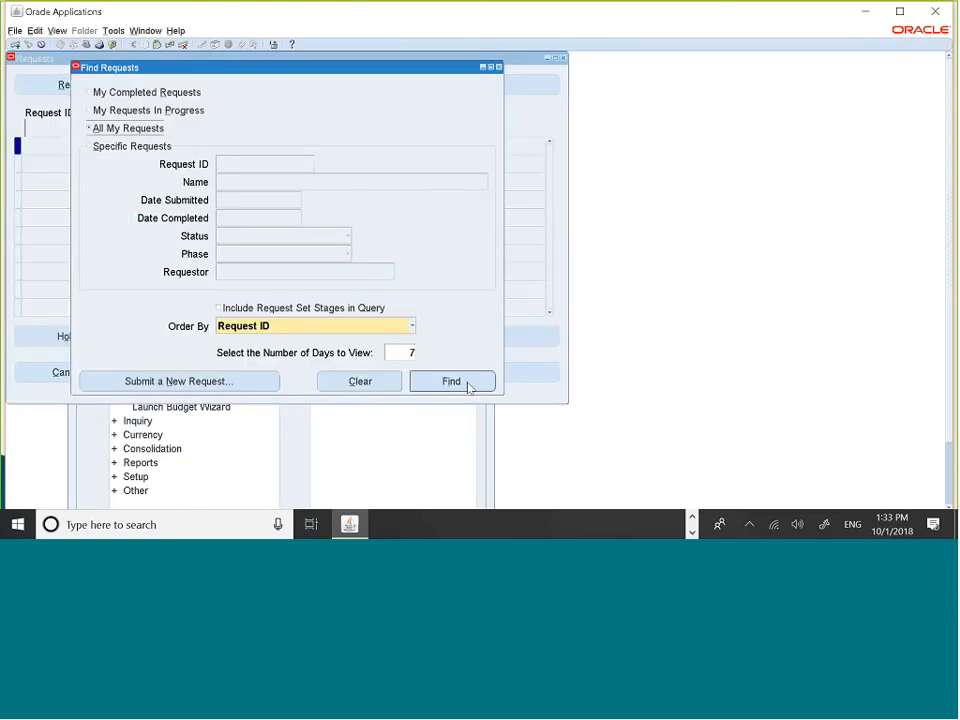
left_click(452, 382)
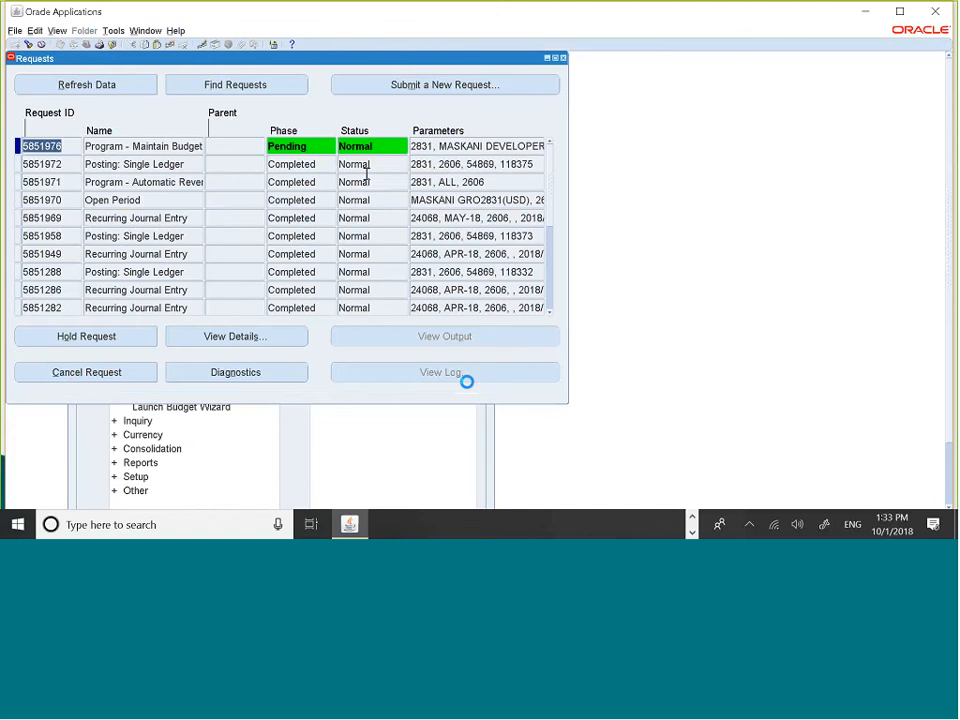
left_click(124, 85)
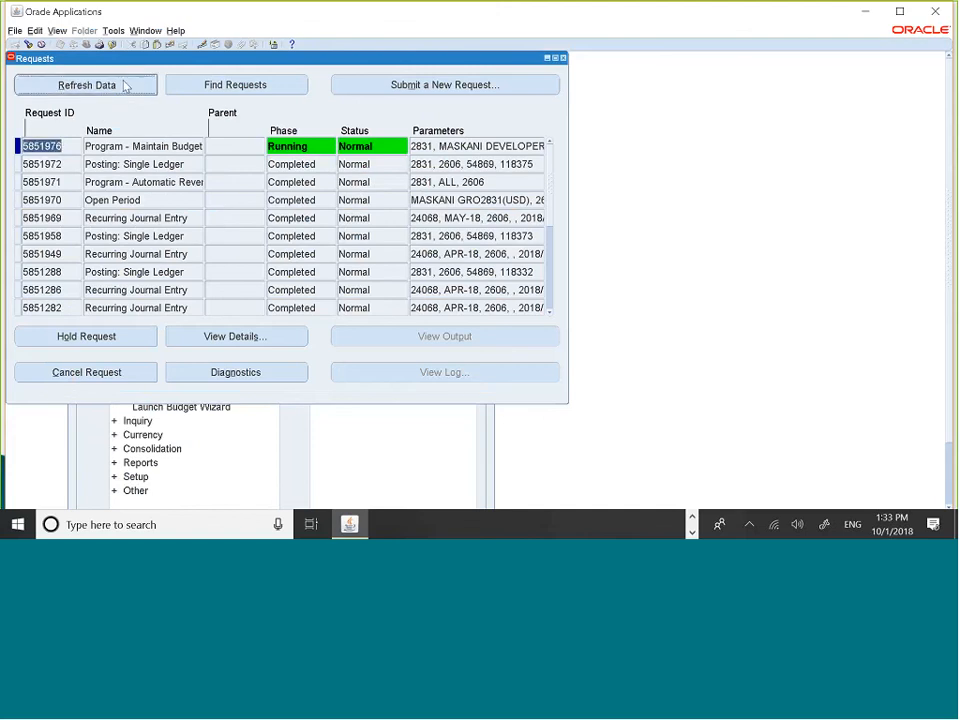
left_click(124, 85)
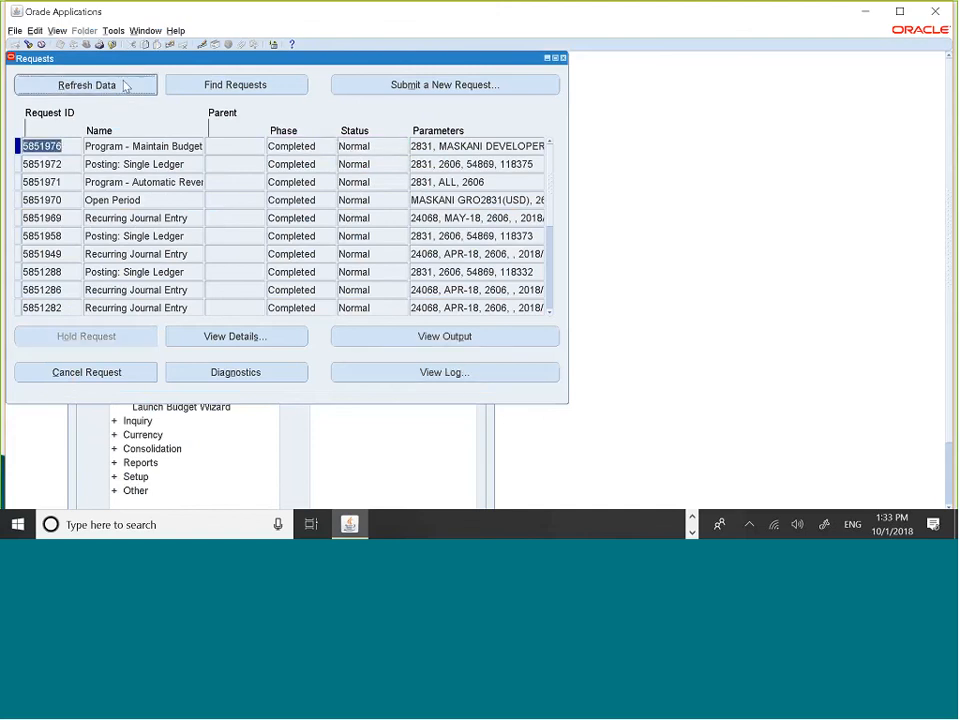
left_click(563, 58)
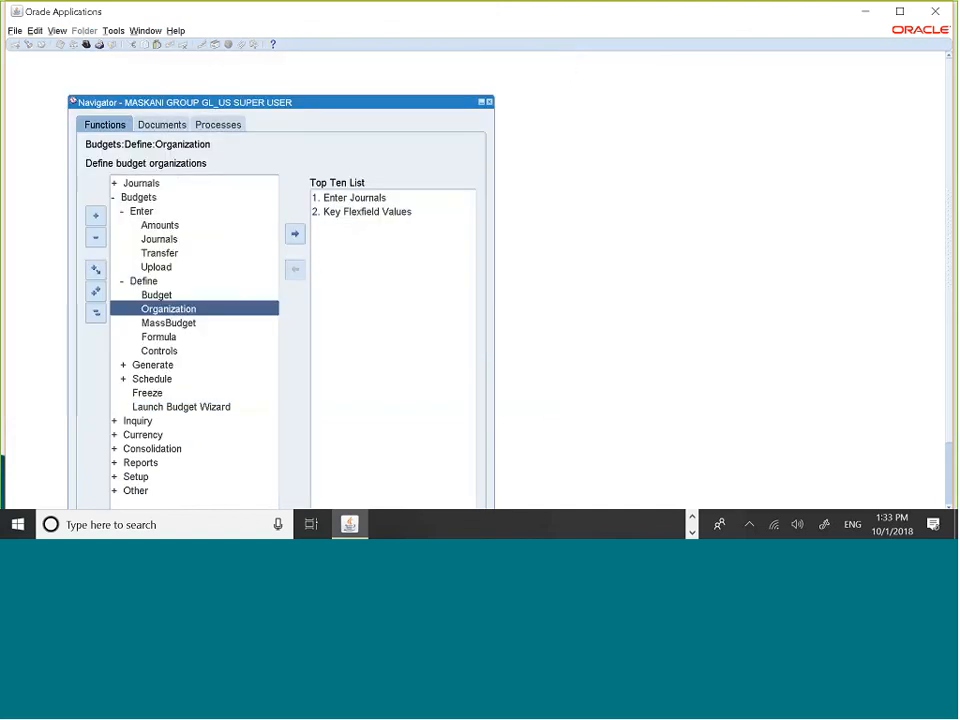
Open budget amount entry and choose the MASKANI DEVELOPERS organization with accounting periods JAN-18 to DEC-18.
left_click(160, 226)
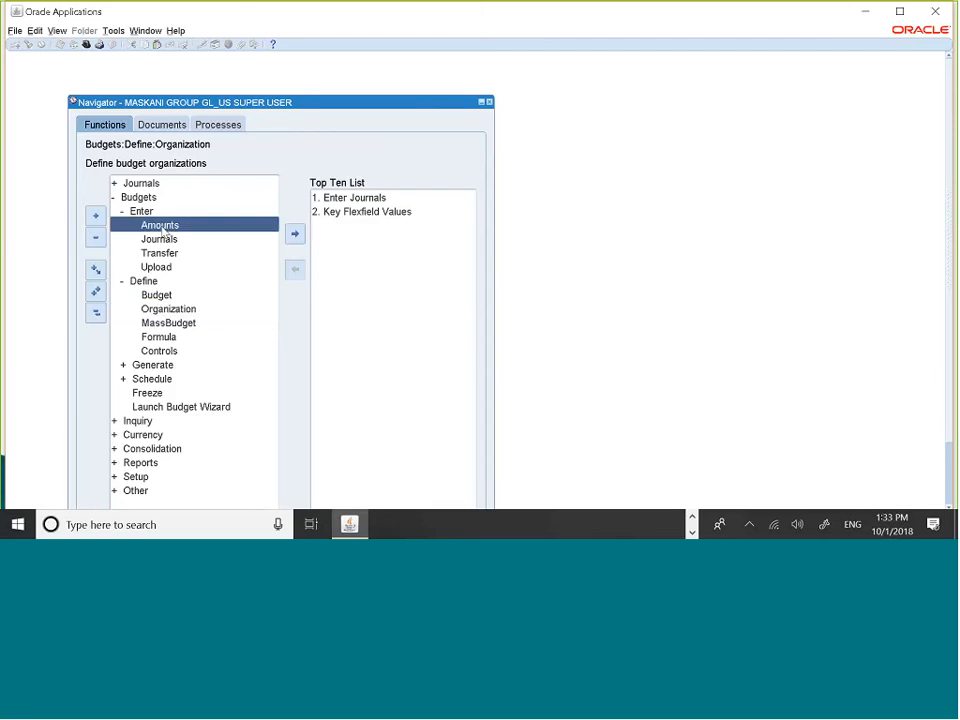
double_click(160, 226)
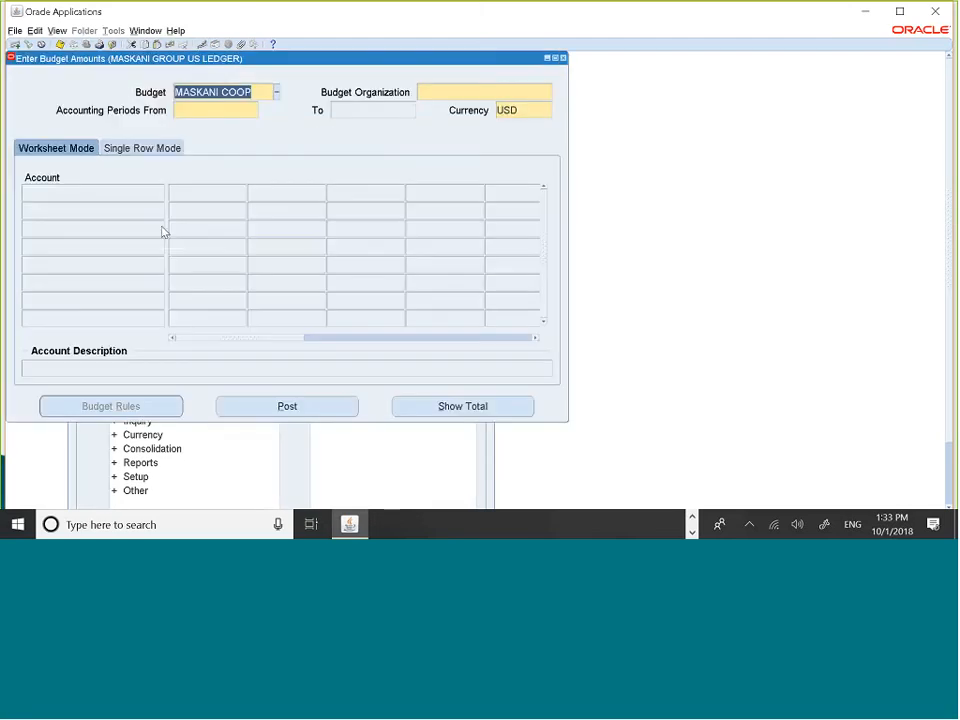
left_click(456, 90)
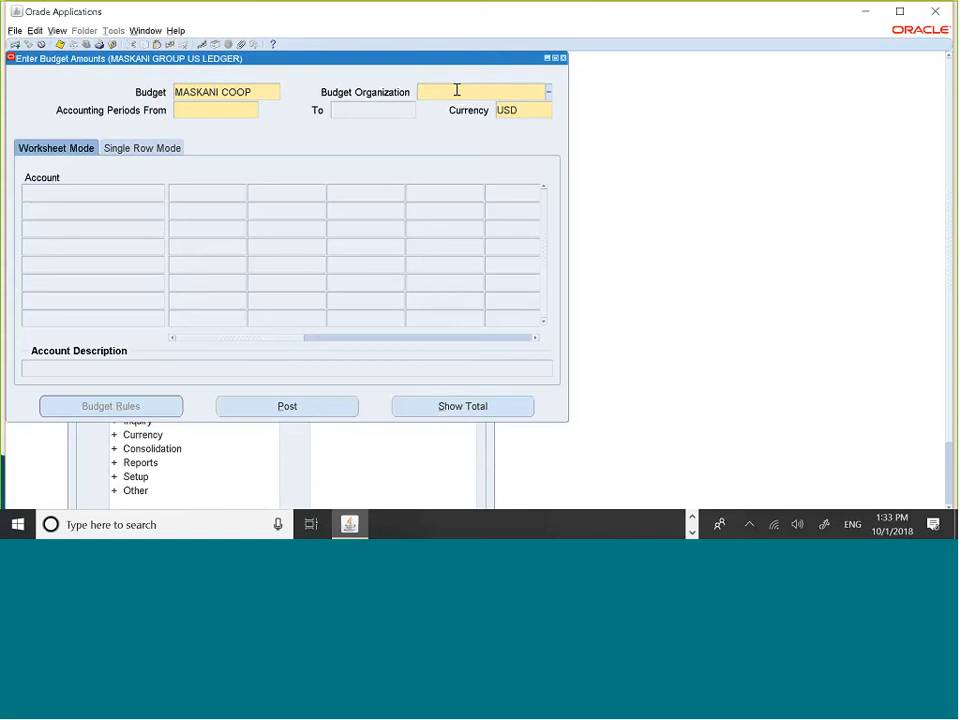
type("mas")
left_click(550, 93)
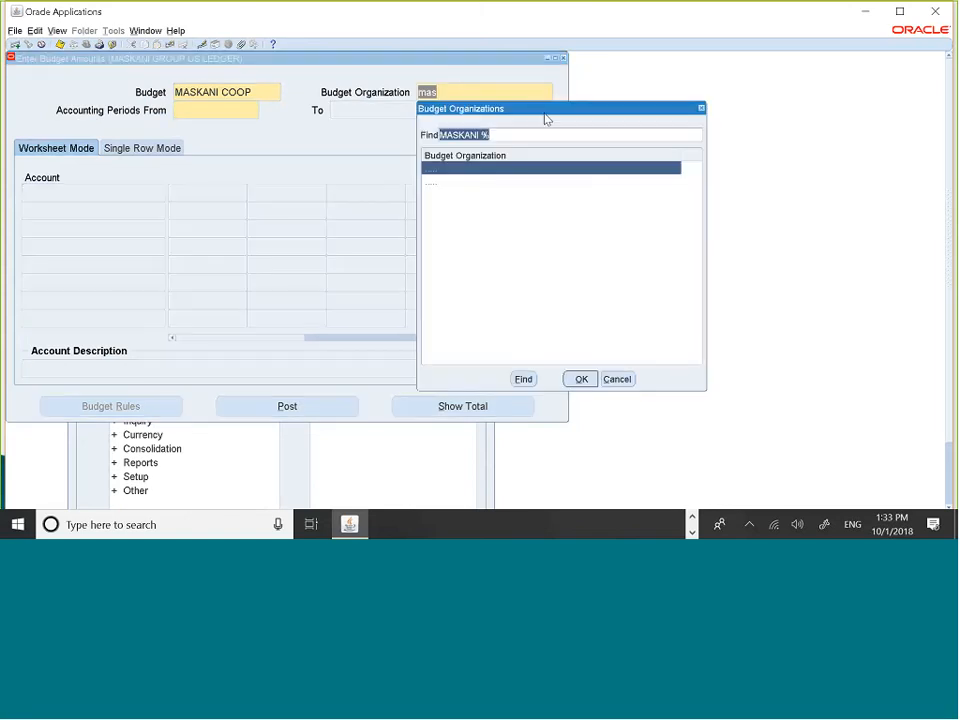
left_click(581, 380)
type("jan")
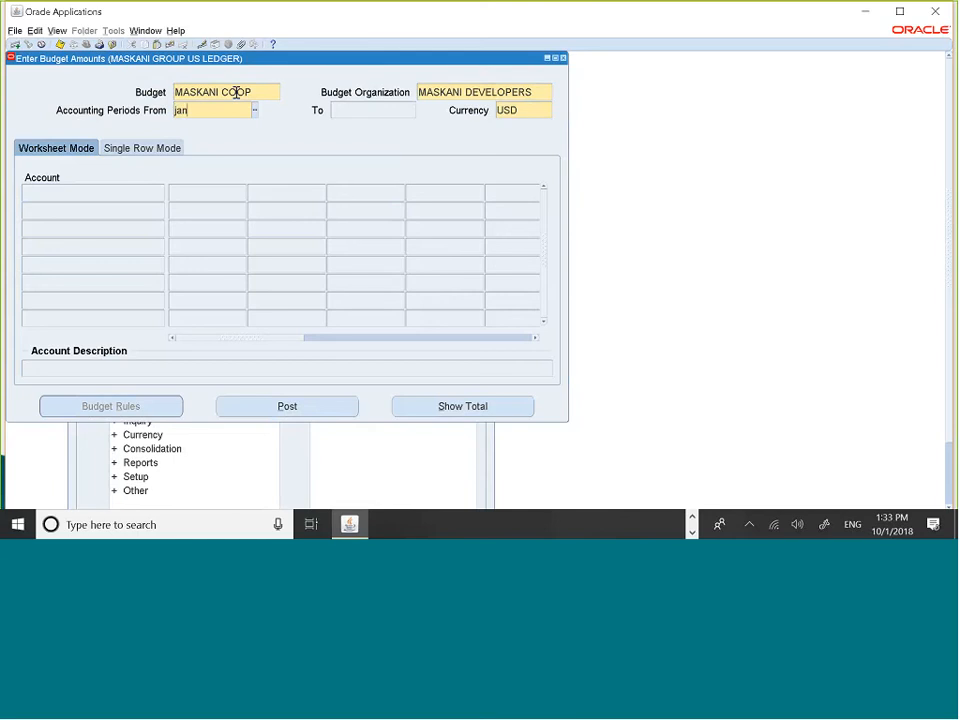
key("Tab")
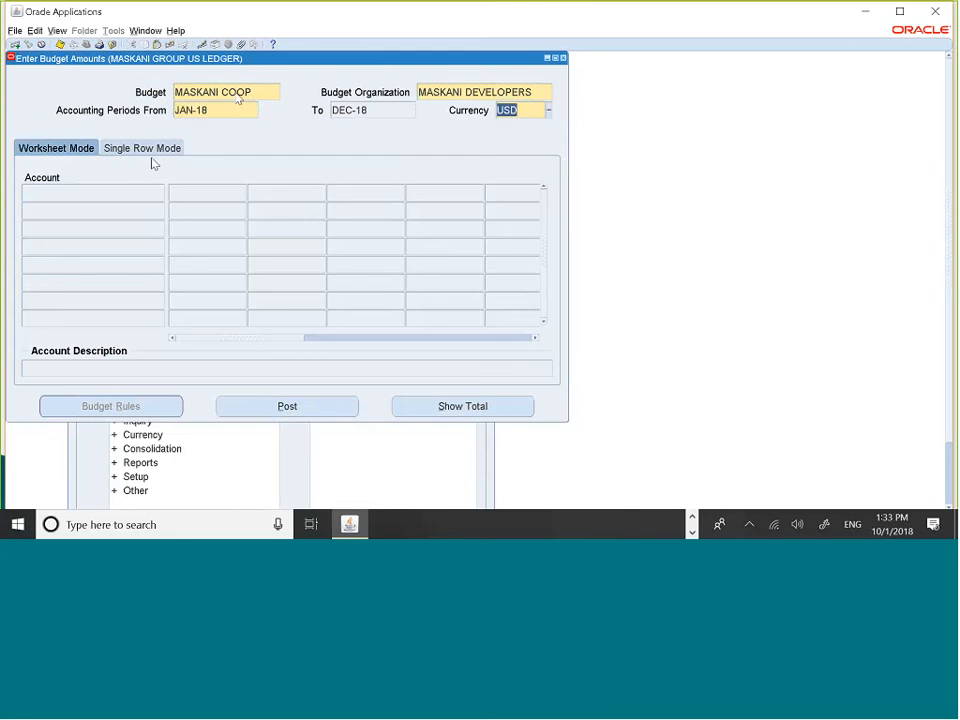
Start an account search on the budget worksheet, limited to company 001 and the CSR Account.
left_click(131, 189)
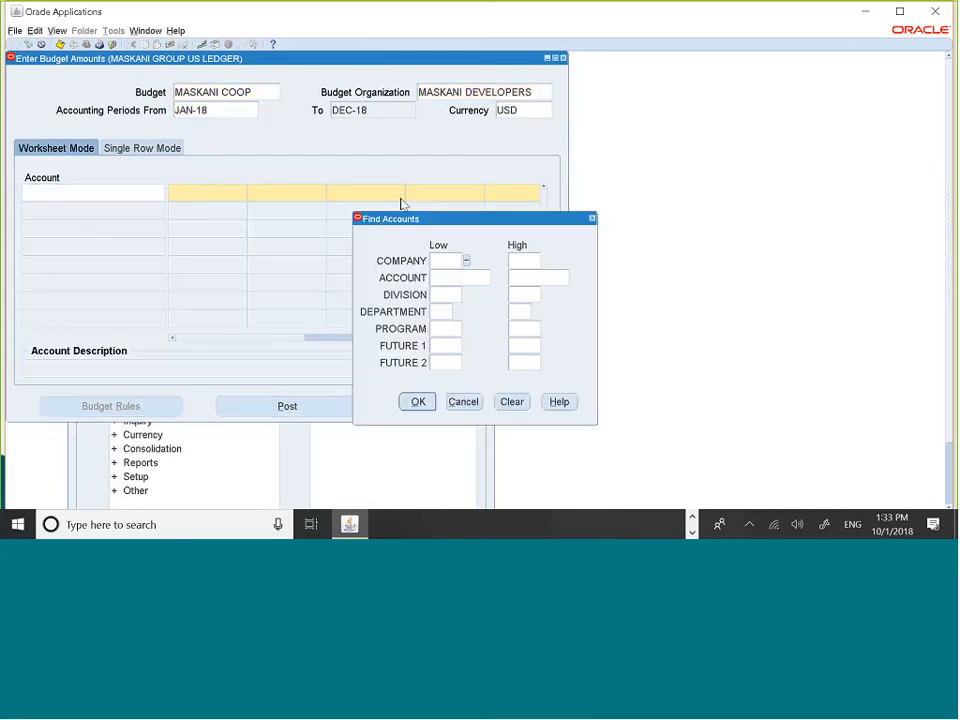
type("001")
key("Tab")
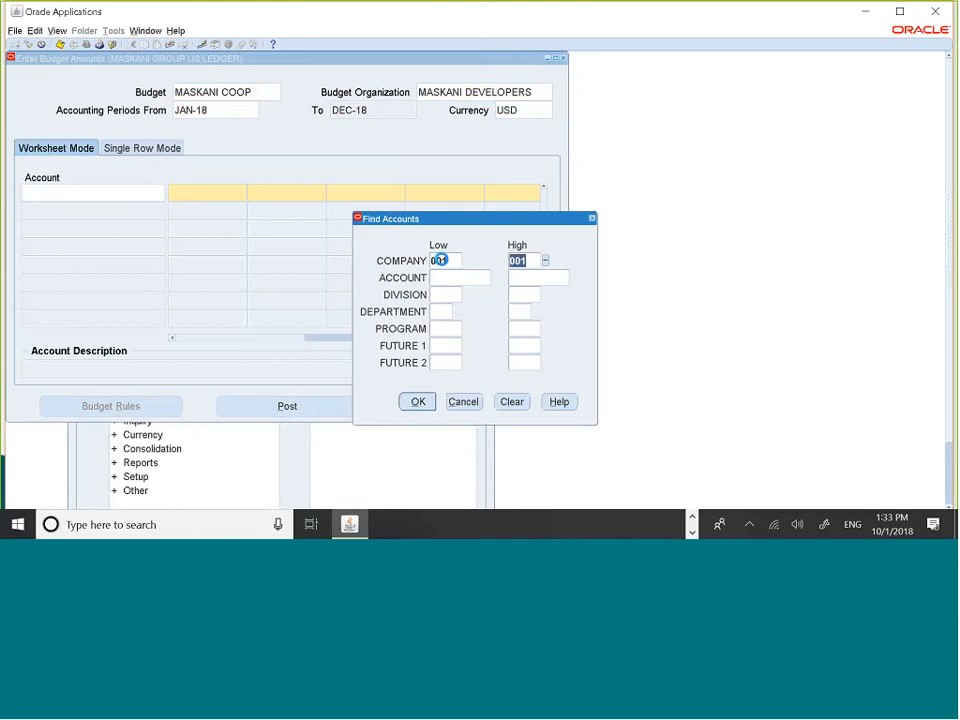
left_click(439, 278)
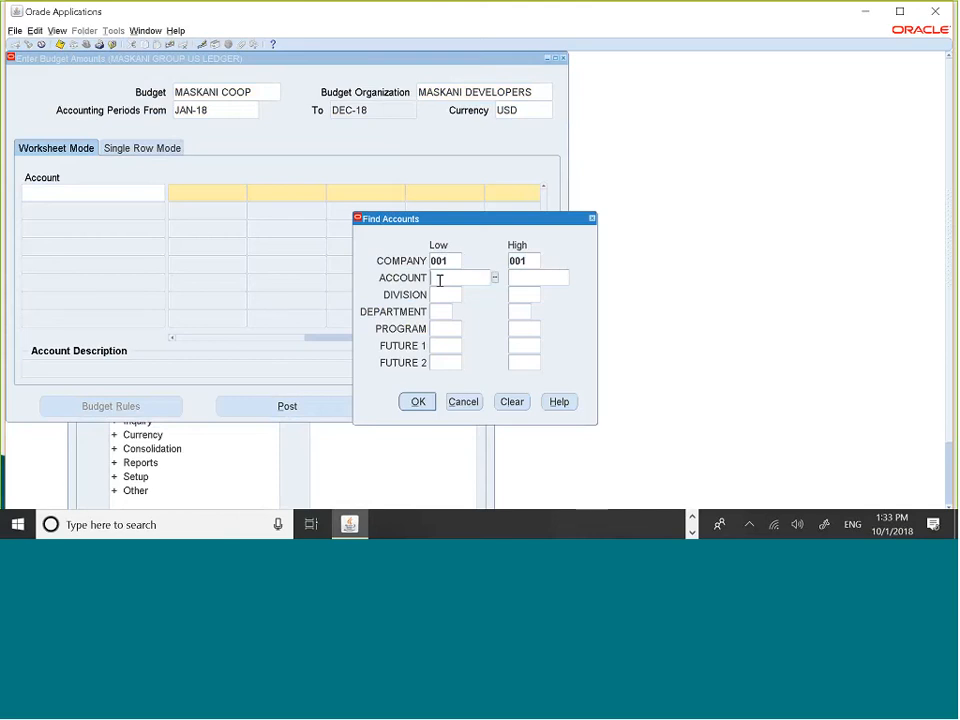
left_click(494, 277)
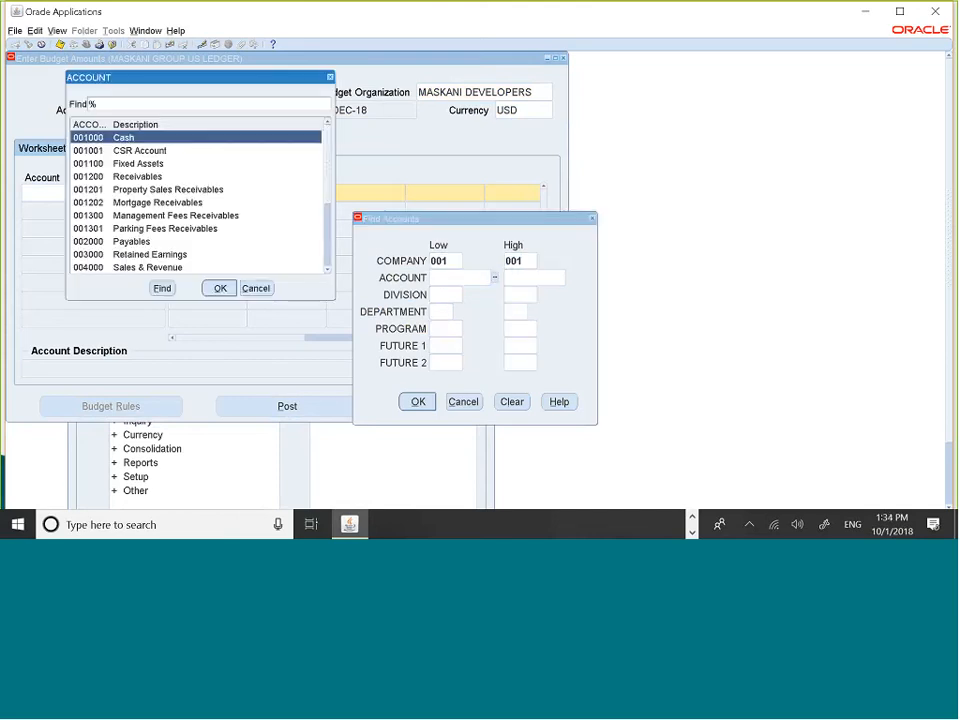
left_click(138, 151)
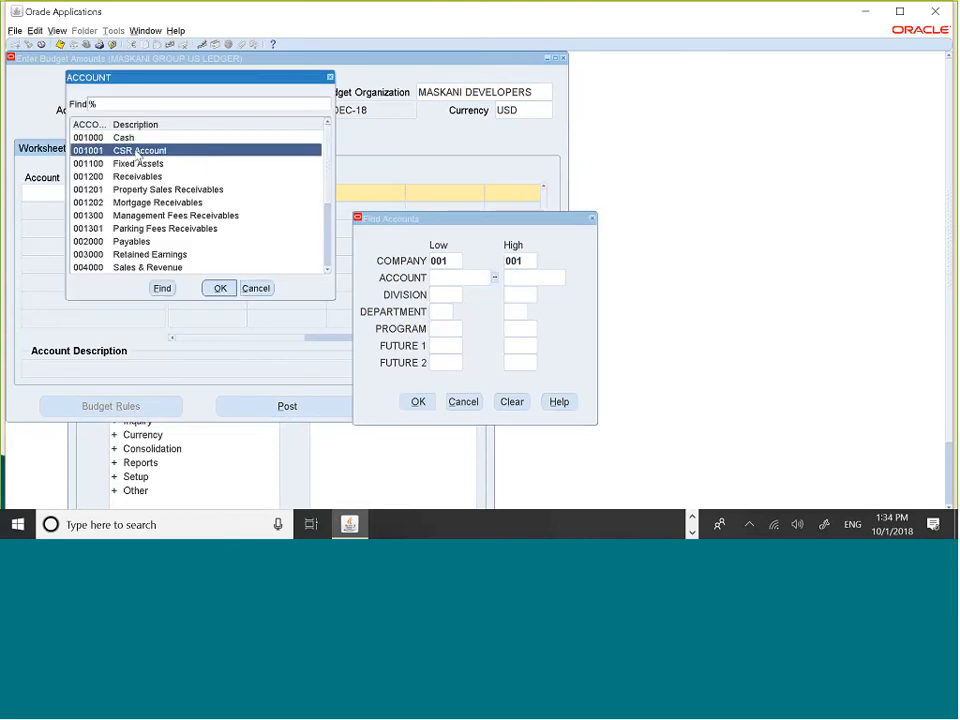
left_click(220, 290)
Restrict the account search to division 100 and department 00 for both the low and high values.
left_click(442, 296)
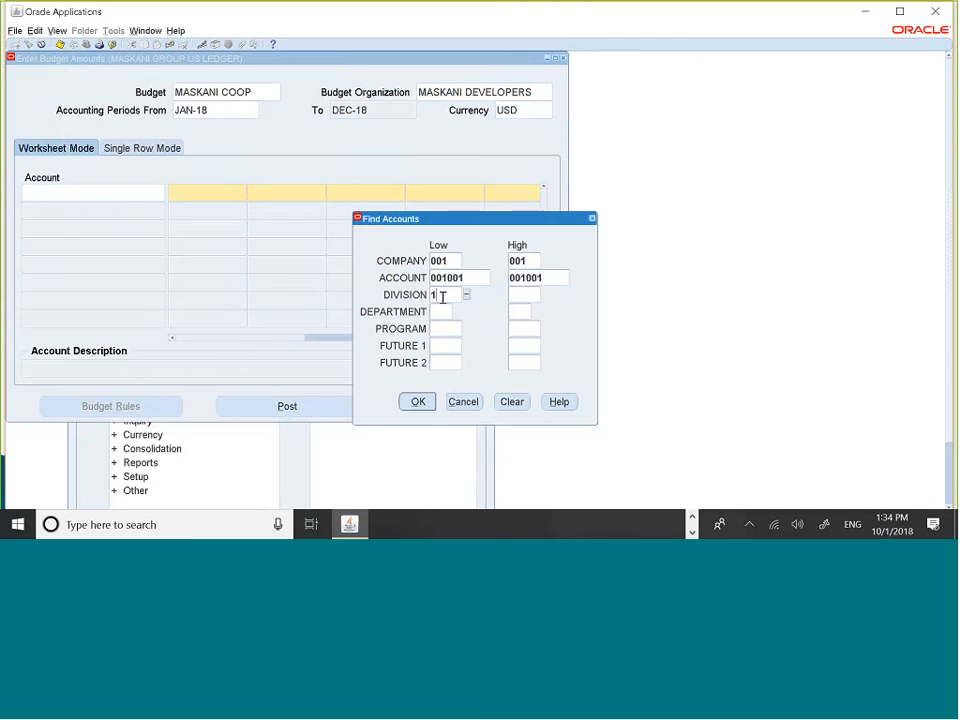
type("100")
key("Tab")
type("0")
key("BackSpace")
left_click(441, 316)
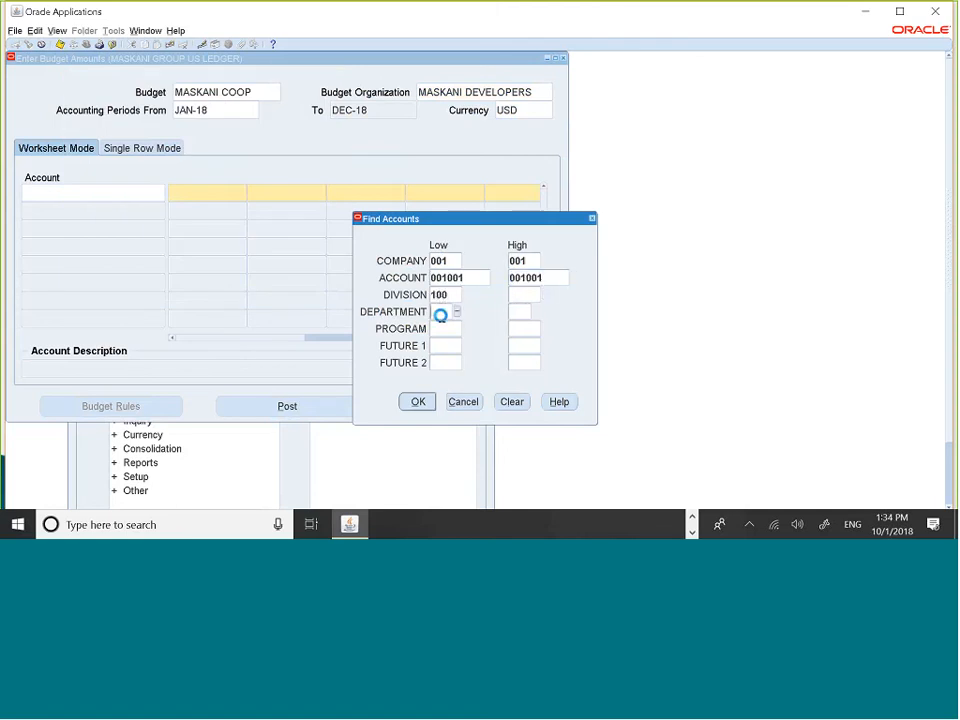
left_click(520, 295)
type("100")
key("Tab")
type("00")
key("Tab")
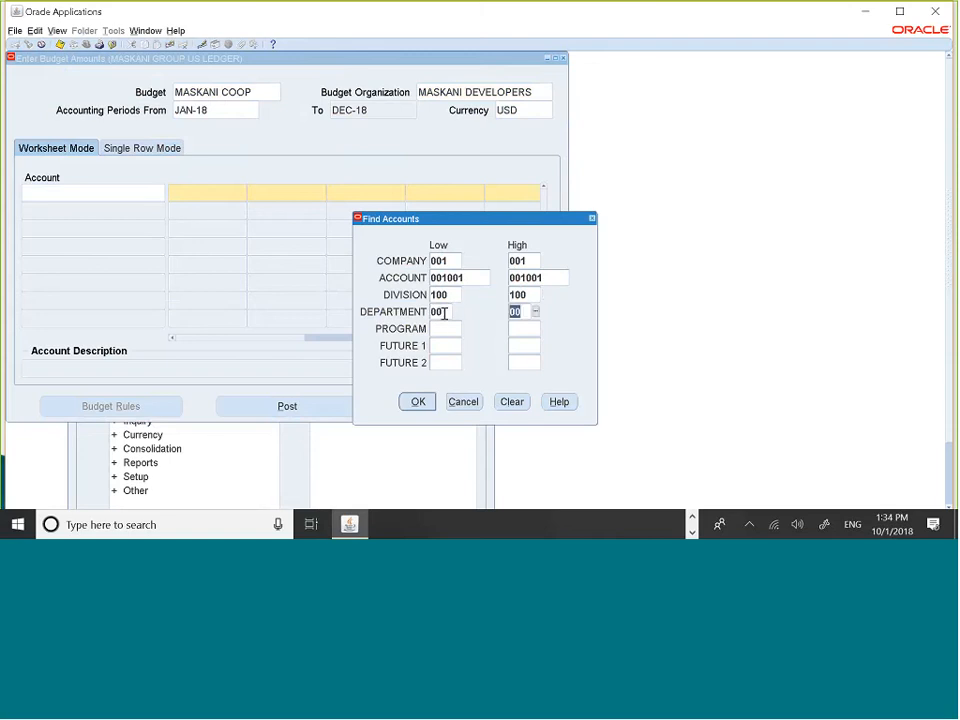
Set the program and both future segments to 000, and run the account search.
left_click(441, 330)
type("000")
key("Tab")
left_click(431, 345)
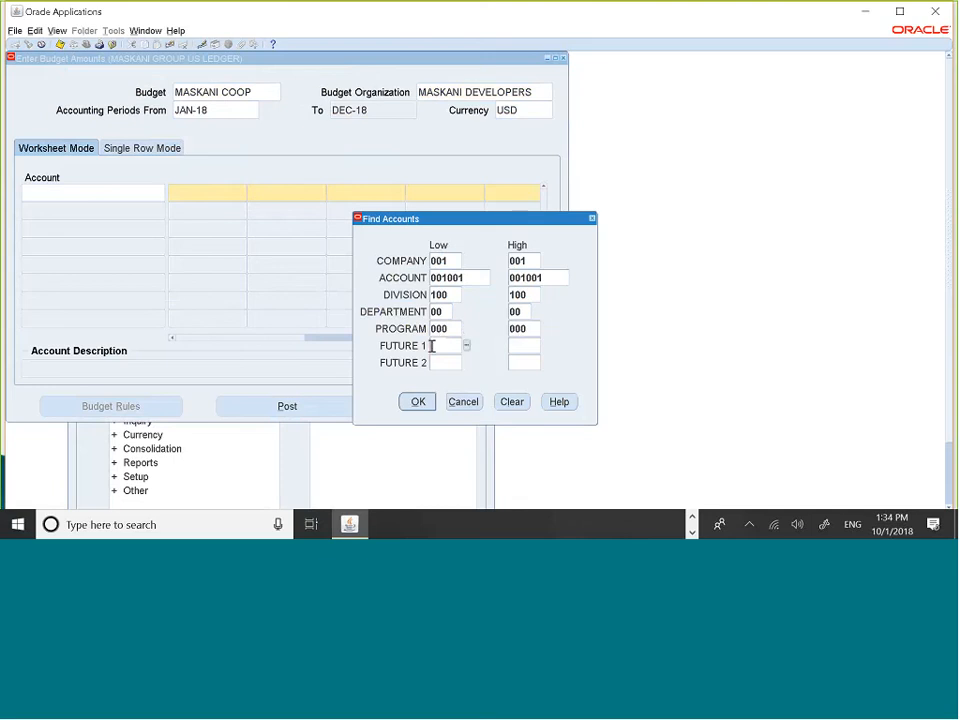
type("000")
key("Tab")
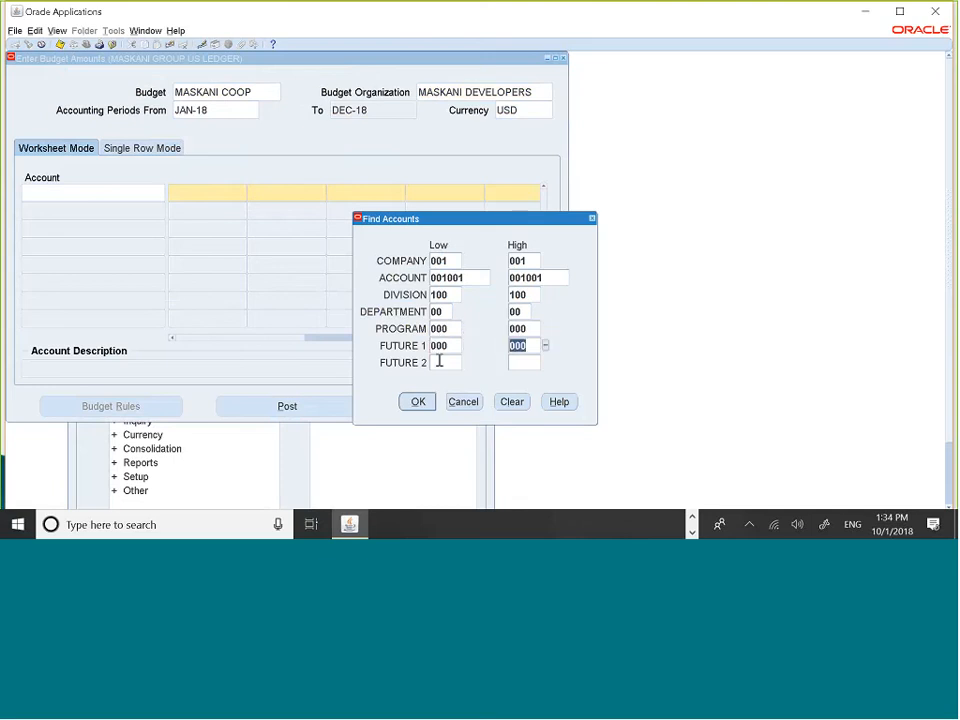
left_click(439, 361)
type("000")
key("Tab")
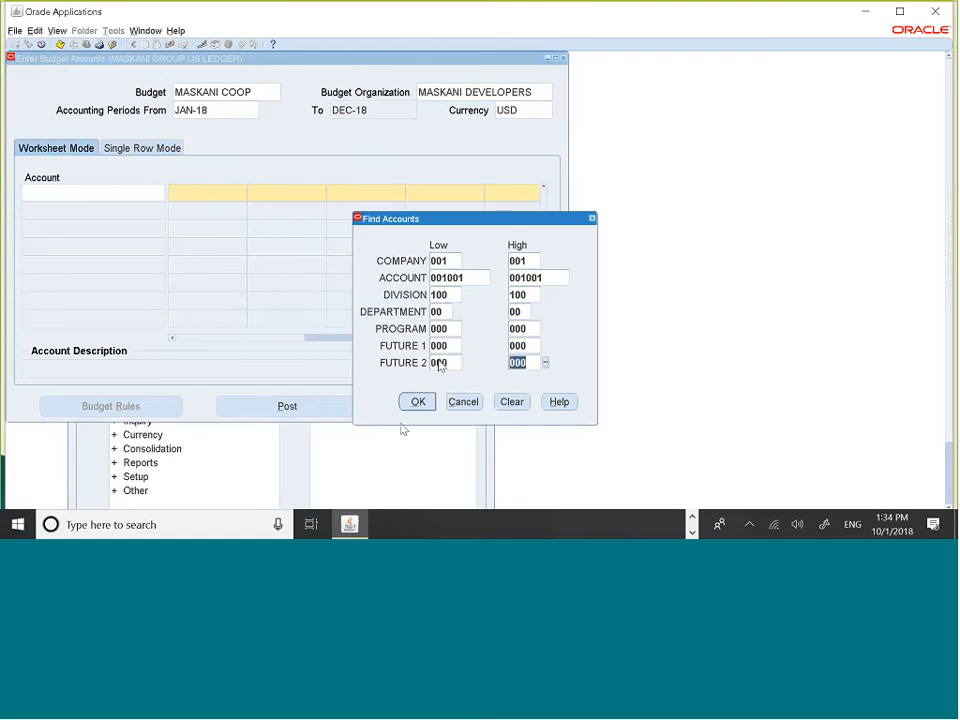
left_click(418, 401)
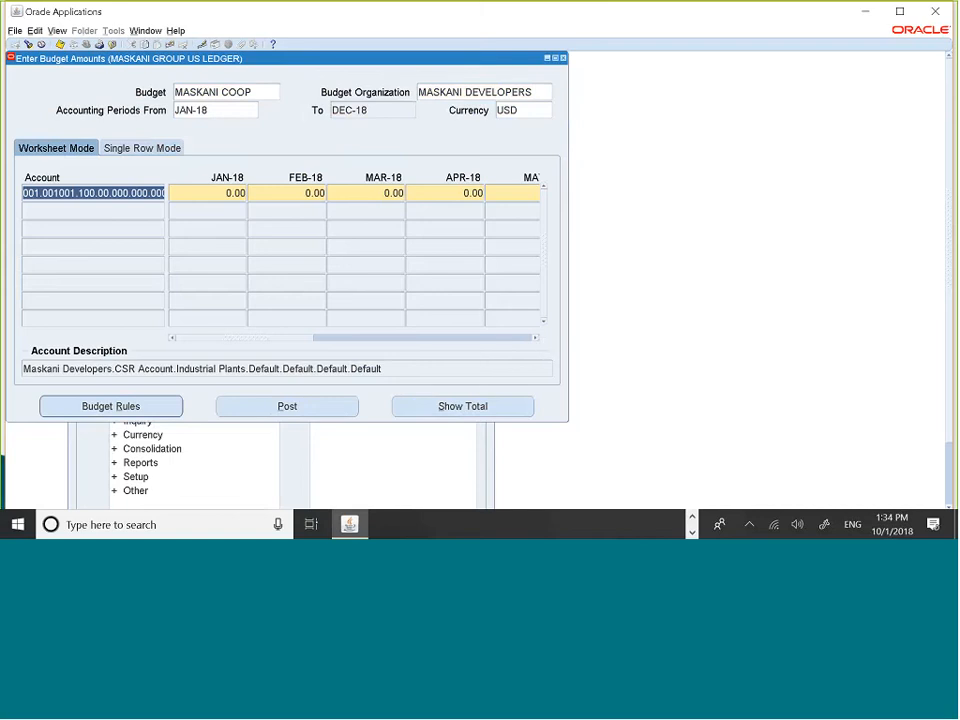
Enter CSR Account budget amounts of 100 for JAN-18 and FEB-18.
left_click(241, 194)
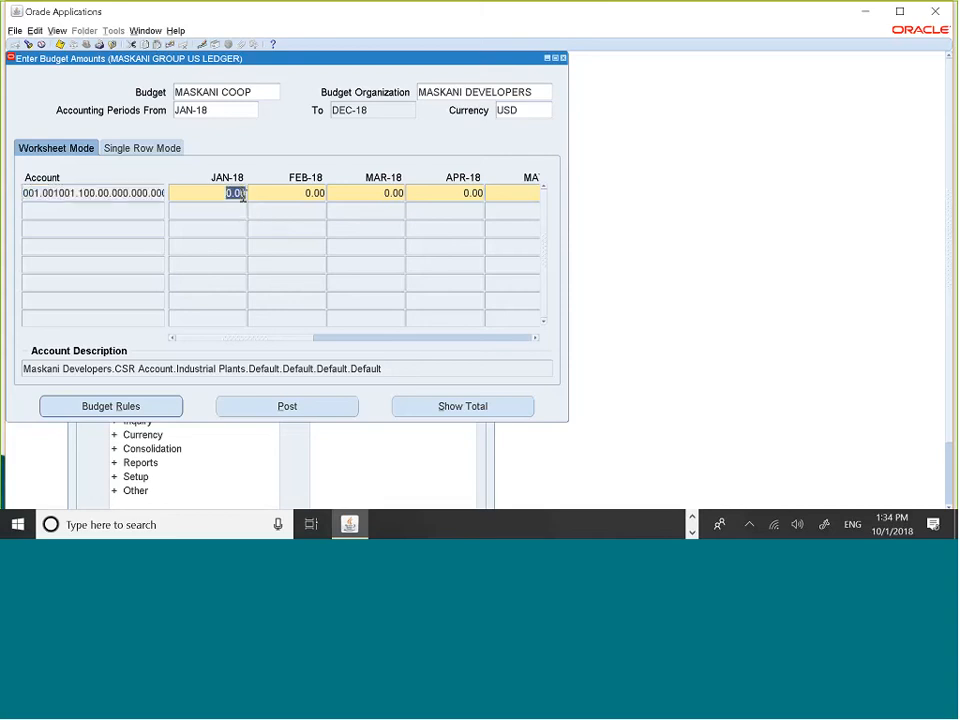
key("BackSpace")
type("100")
left_click(295, 196)
type("100")
Enter CSR Account budget amounts of 200 for MAR-18, APR-18 and MAY-18.
left_click(386, 192)
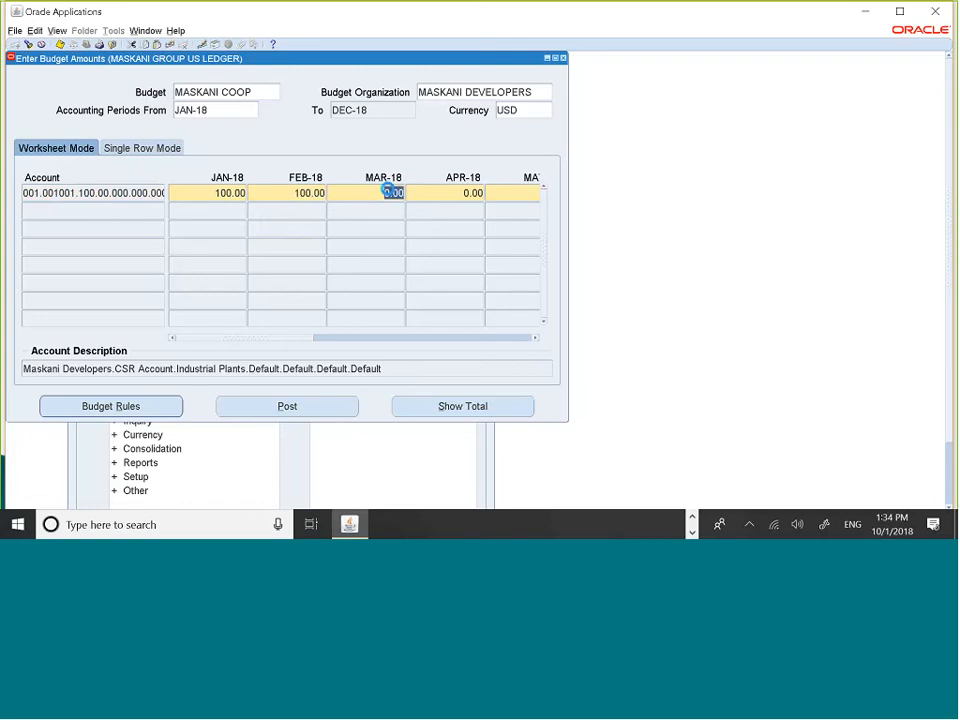
type("2000")
left_click(471, 193)
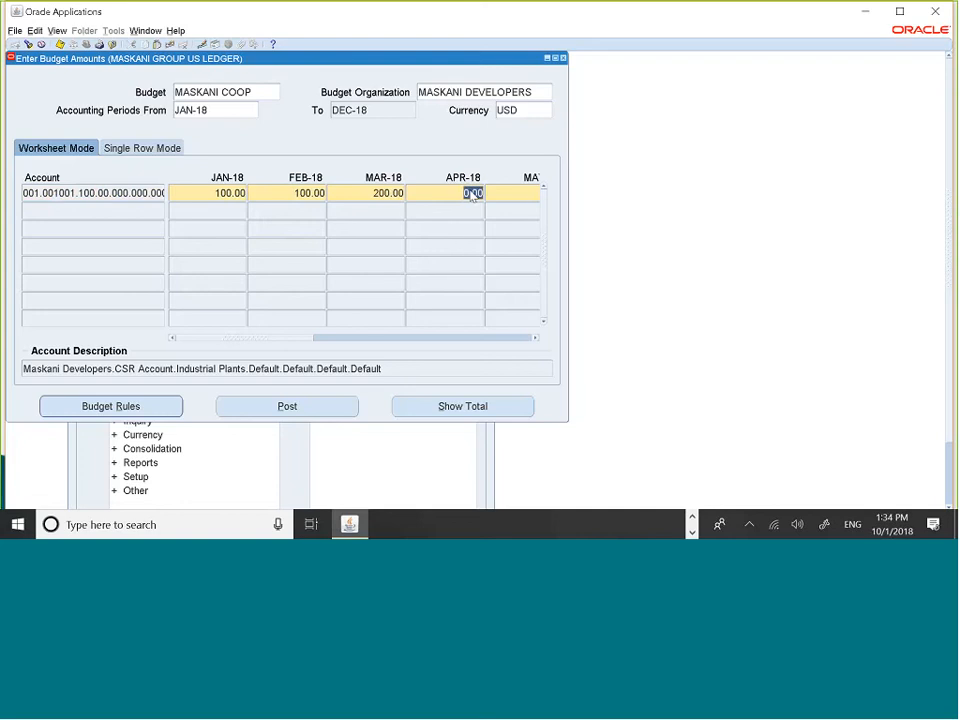
type("200")
left_click(516, 193)
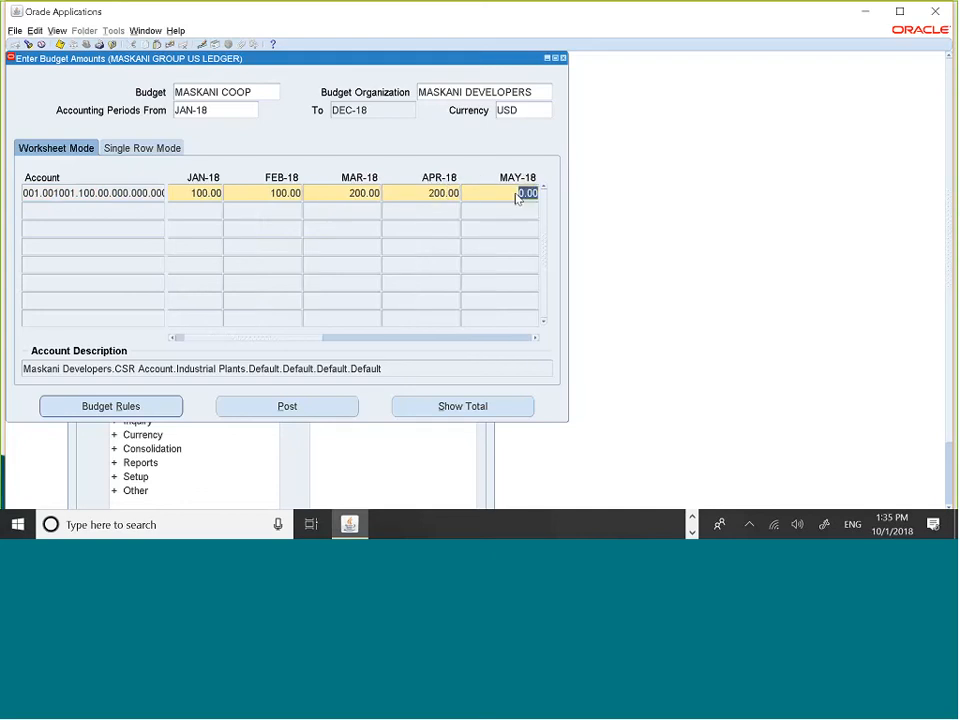
type("200")
Set the JUN-18 budget amount to 300 and post the CSR Account budget, leaving the form closed.
left_click(534, 339)
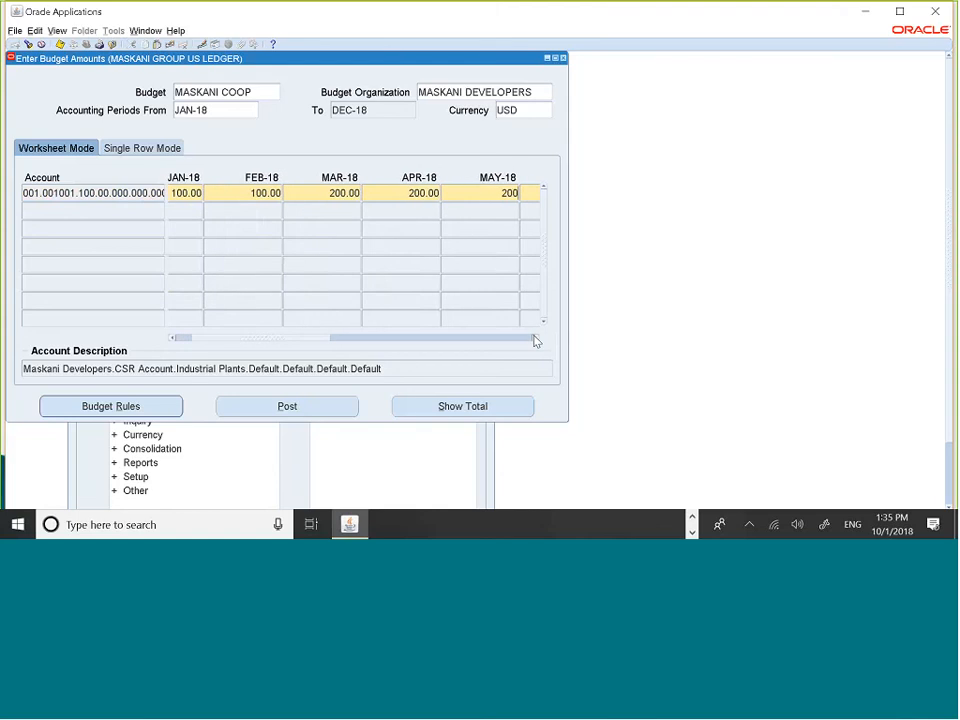
left_click(519, 193)
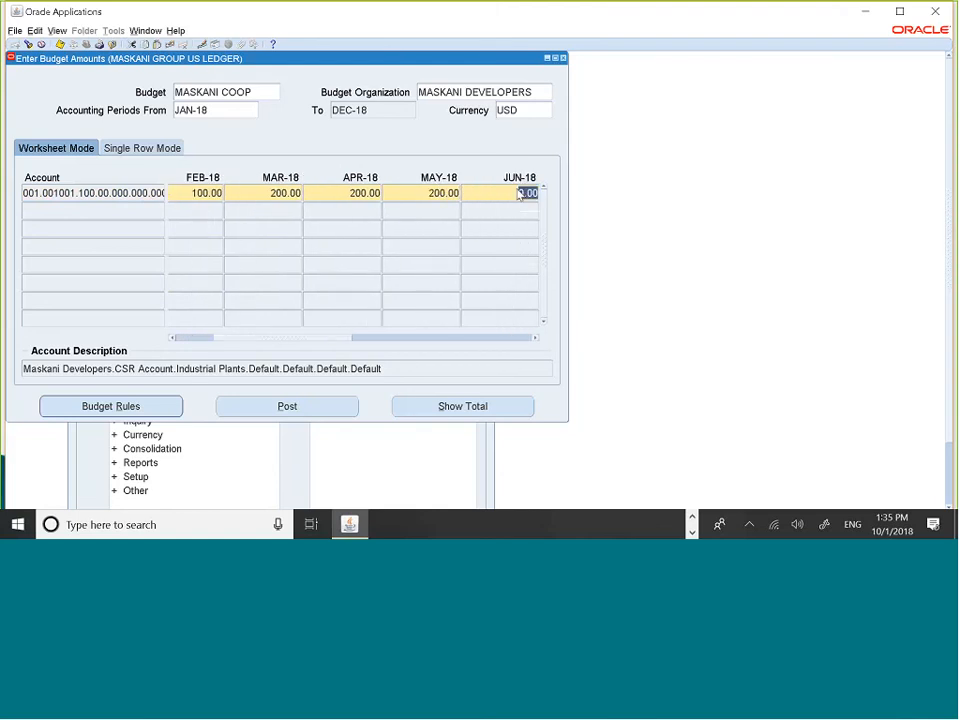
type("300")
key("Tab")
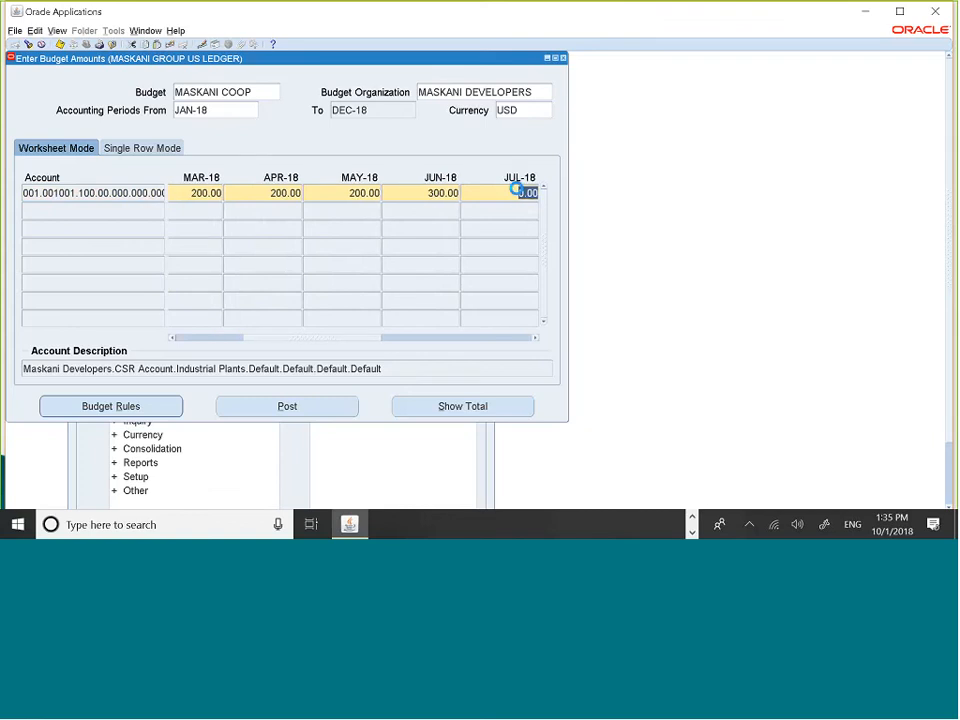
key("shift+Tab")
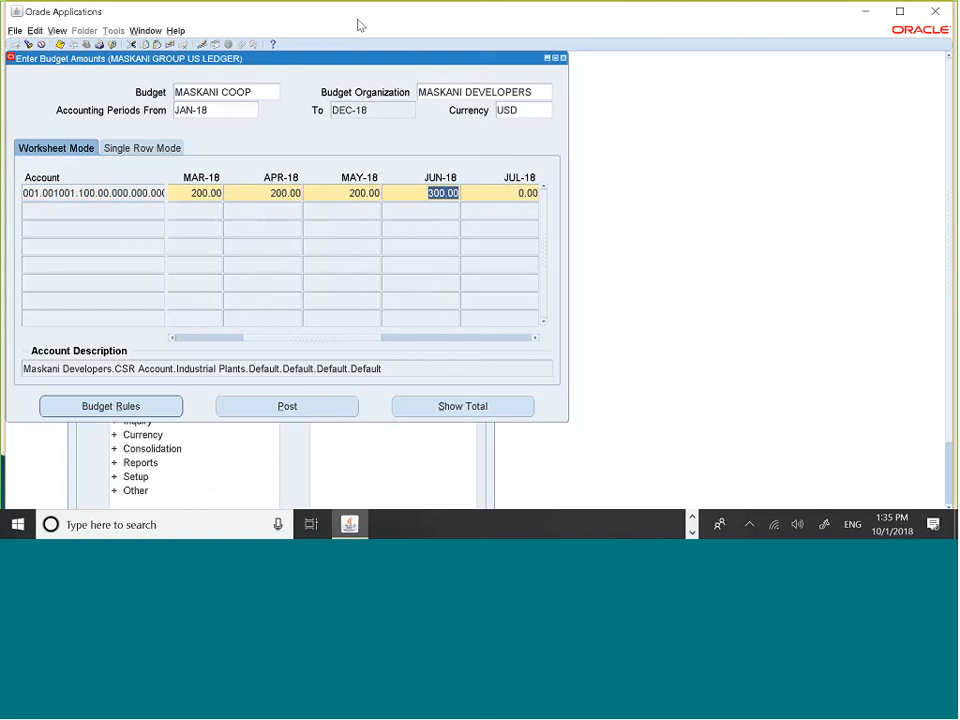
left_click(563, 58)
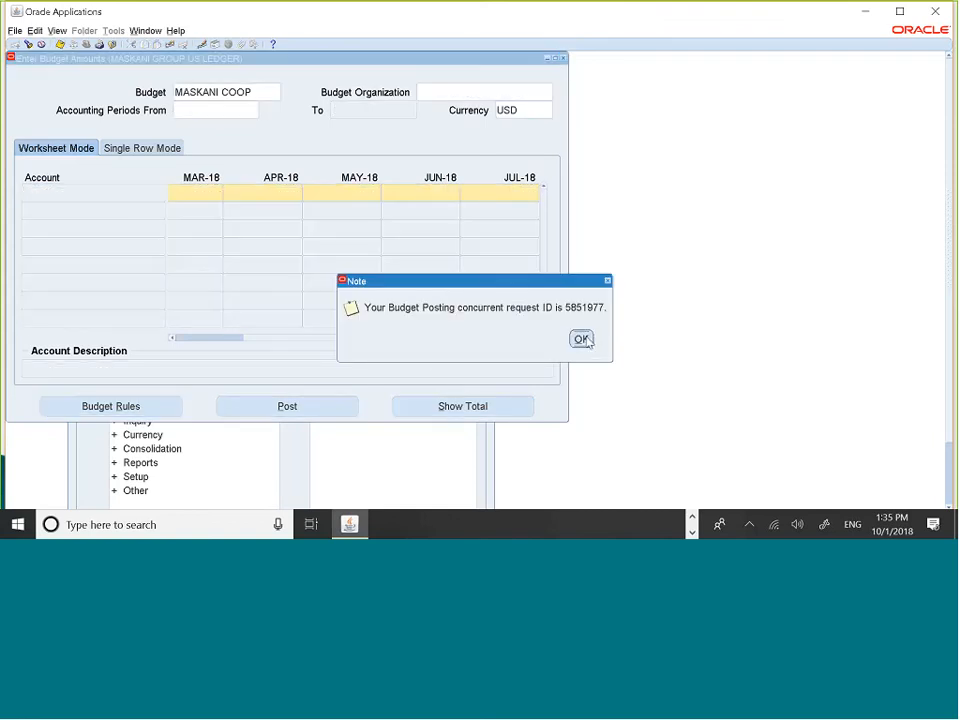
left_click(581, 339)
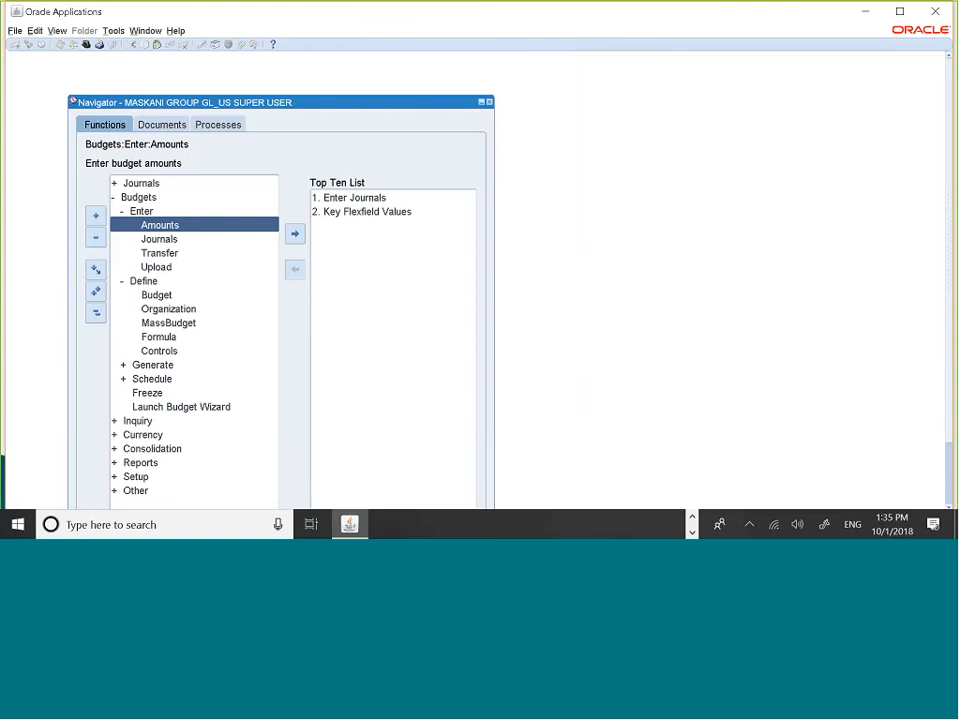
Open the CSR Activities Journals recurring journal definition and show its journal entry lines.
left_click(97, 314)
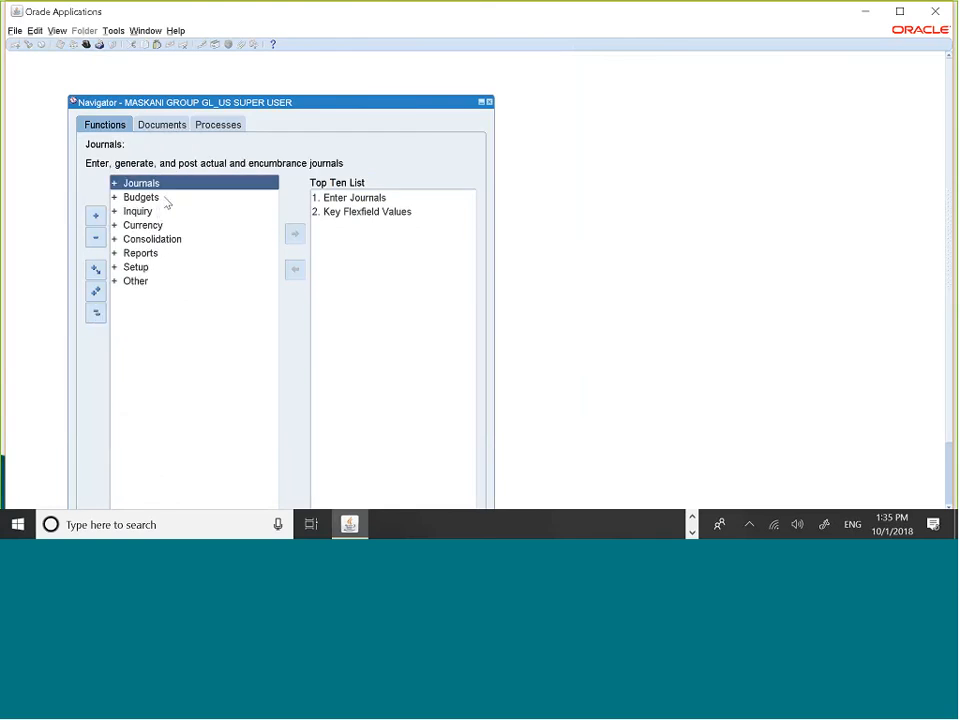
key("Return")
key("Down")
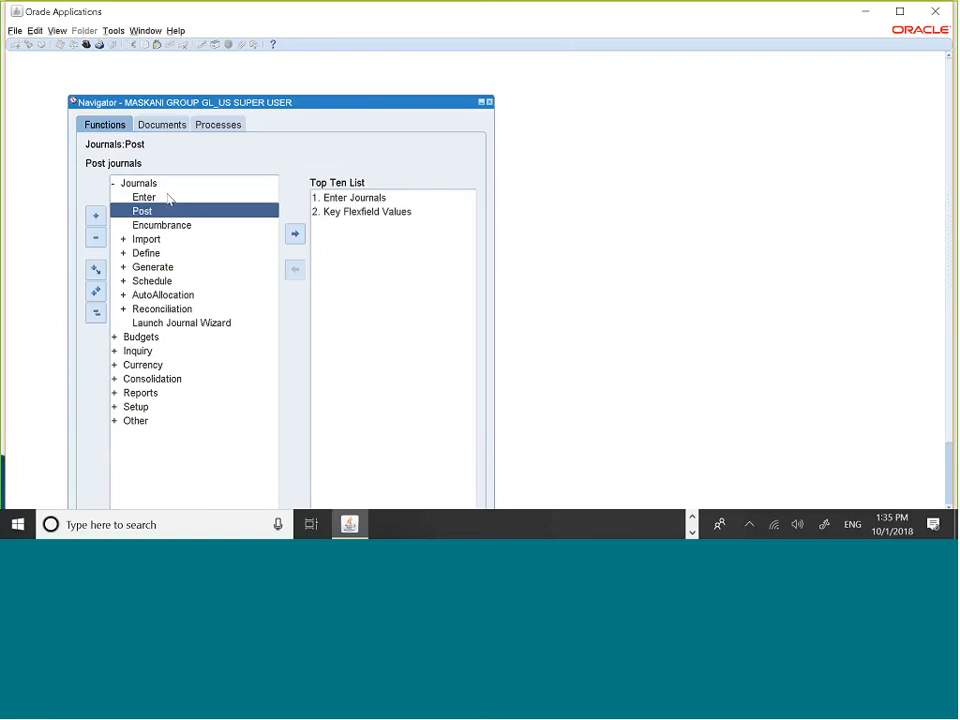
key("Down")
key("Down")
key("Down")
key("Return")
key("Down")
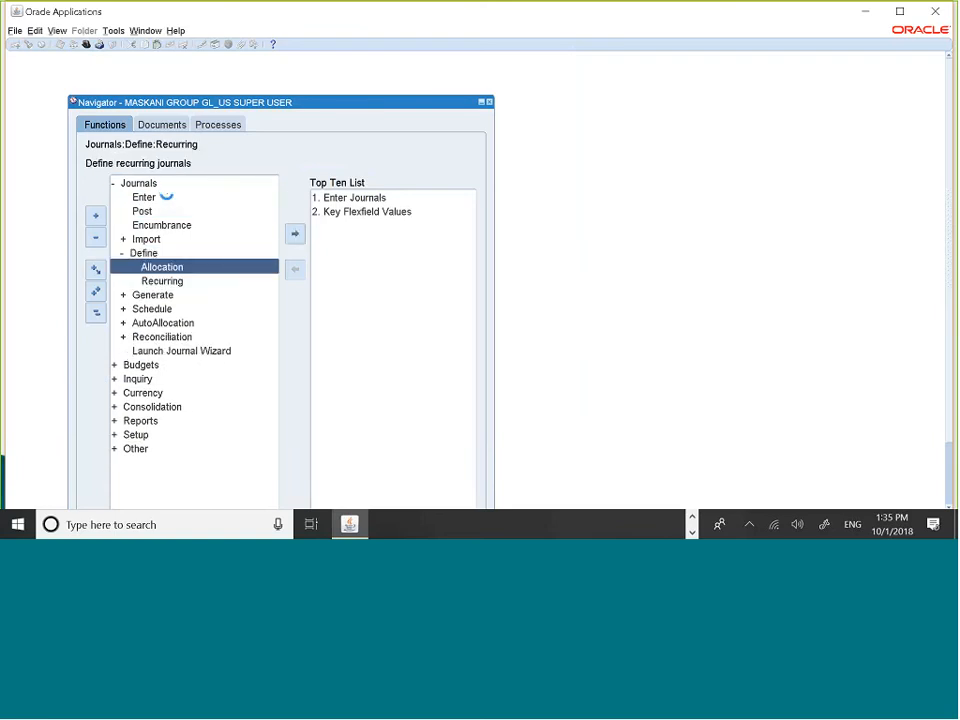
key("Return")
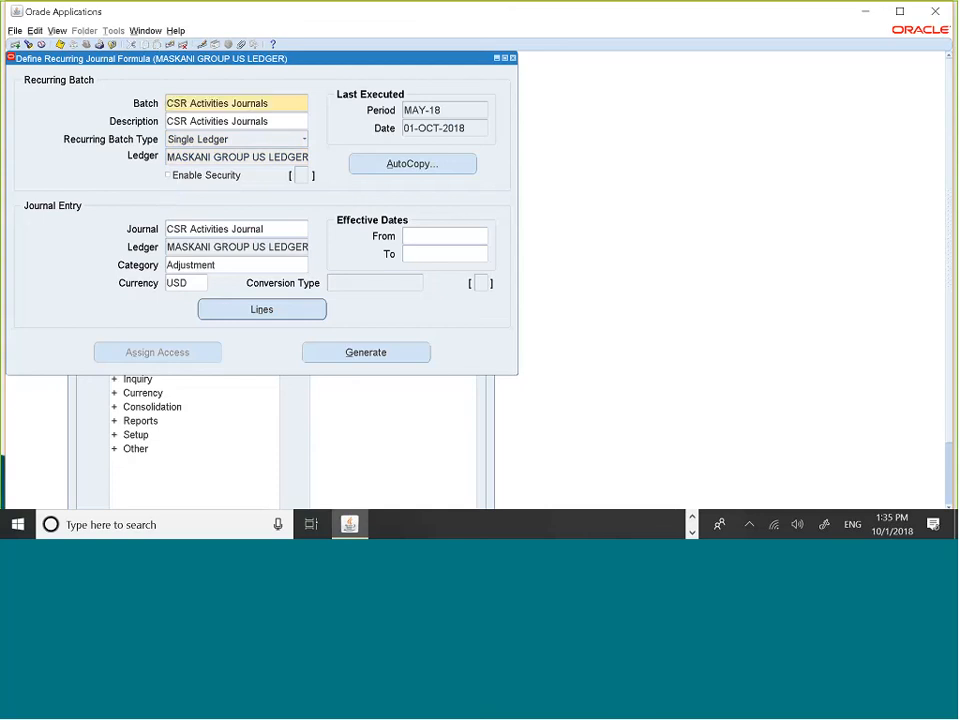
left_click(277, 308)
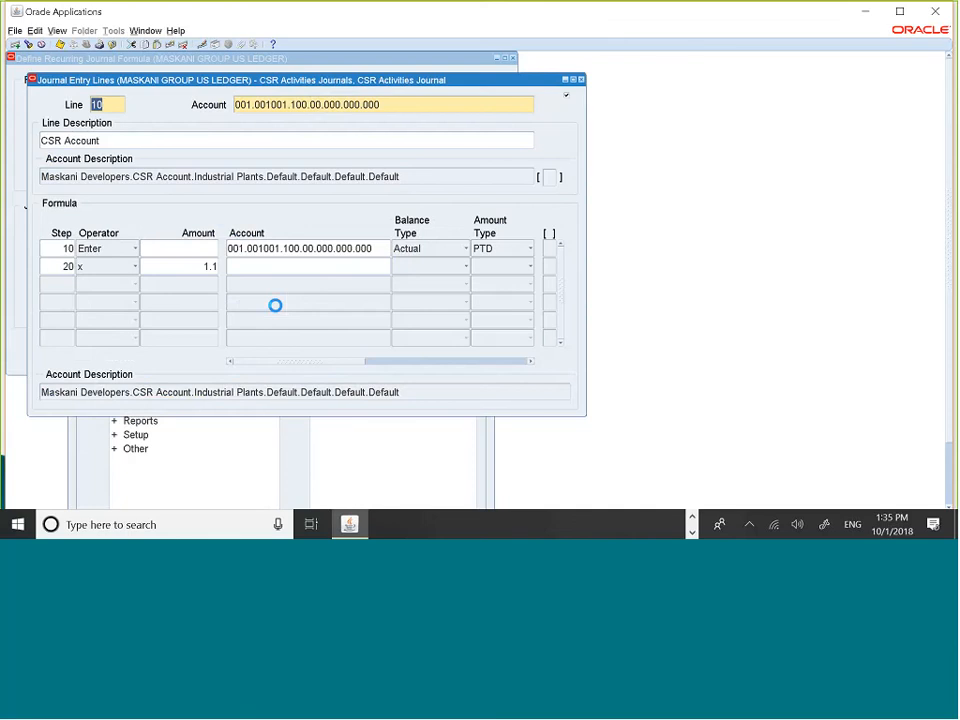
Set the balance type of formula step 10 on the CSR Account line to Budget.
left_click(175, 248)
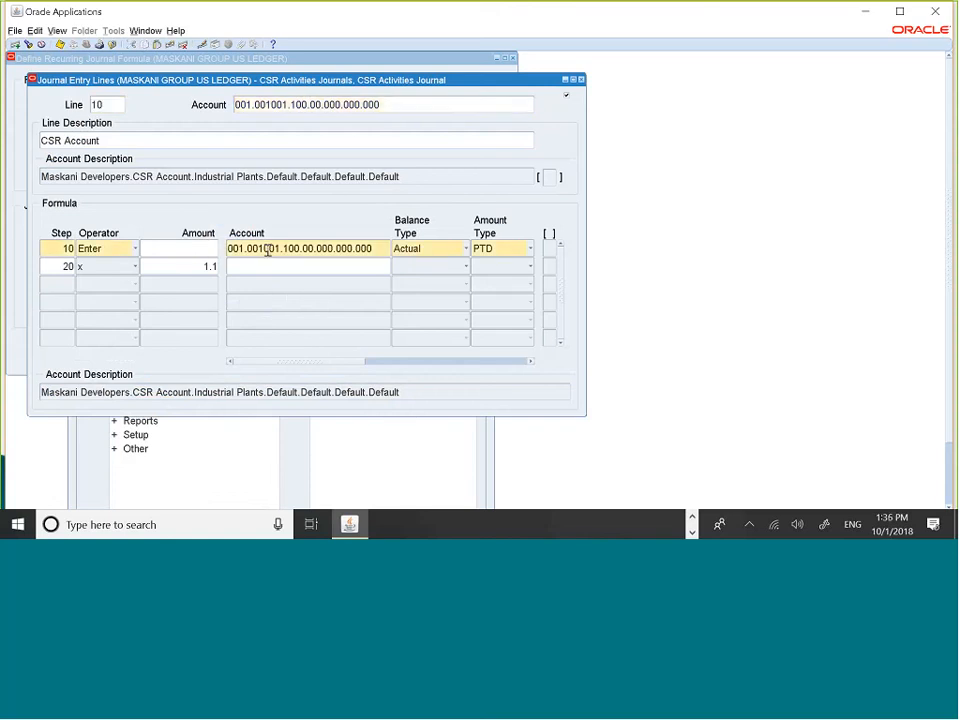
left_click(465, 250)
left_click(450, 264)
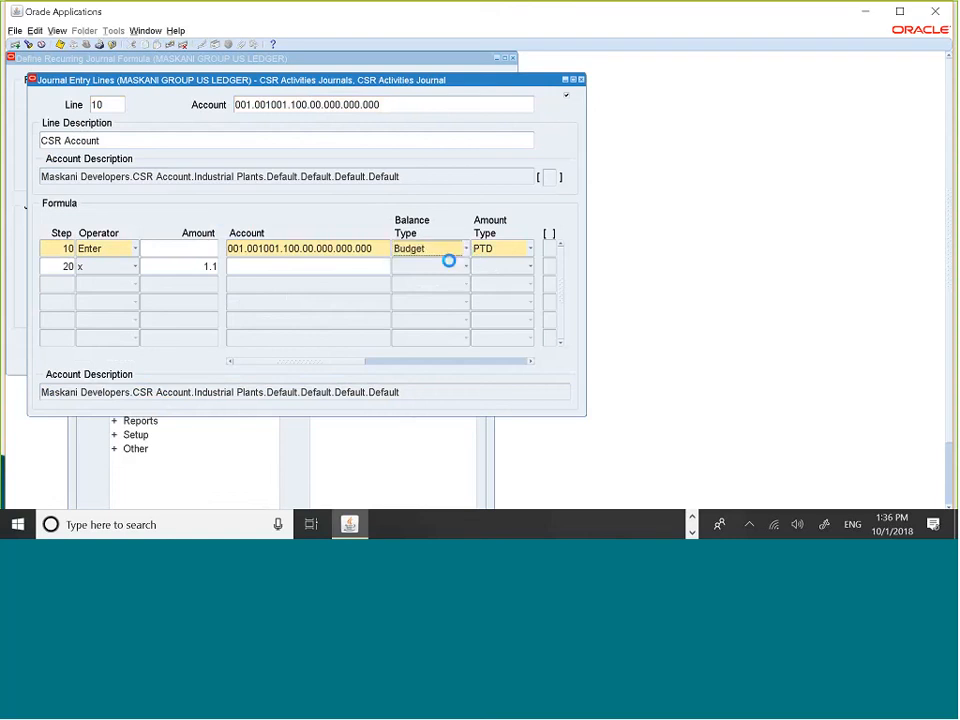
Set the period of formula step 10 on the CSR Account line to Current Period.
left_click(533, 363)
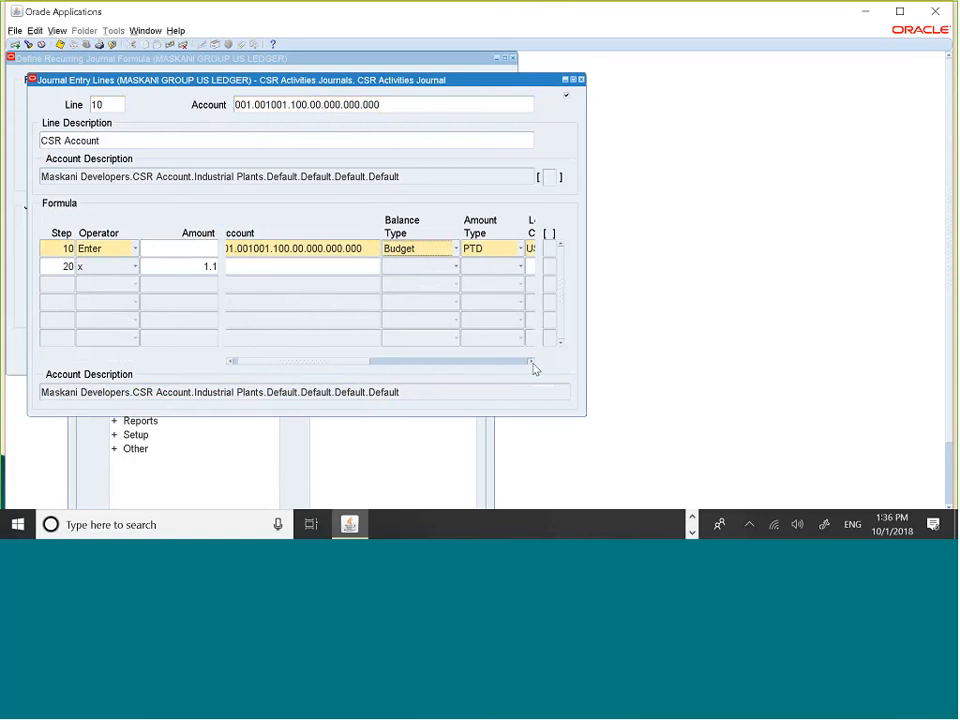
left_click(533, 363)
left_click(533, 363)
left_click(533, 363)
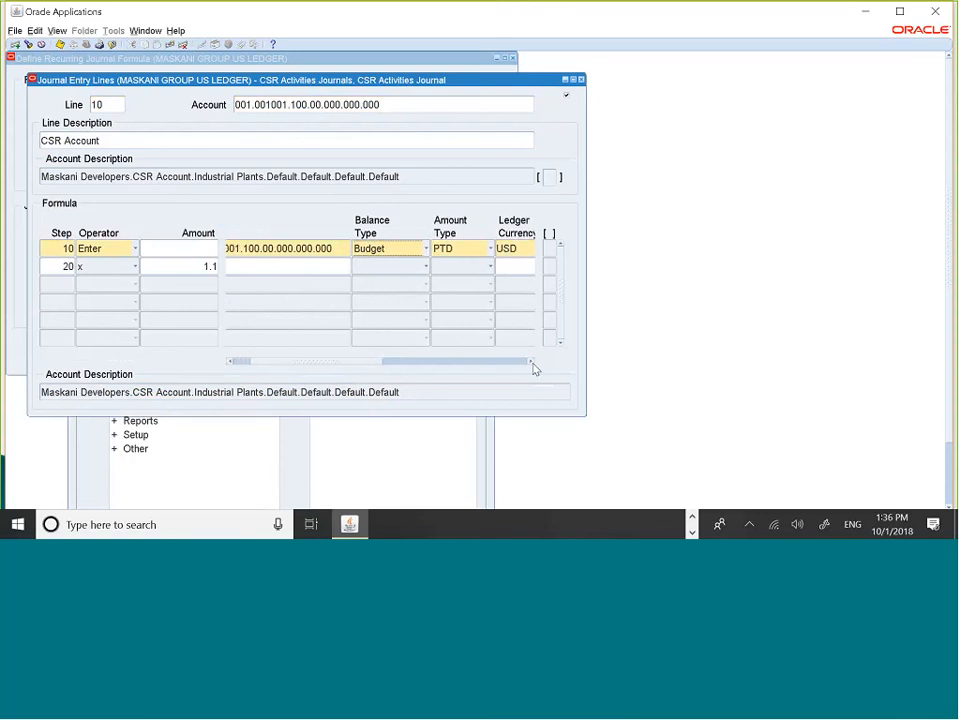
left_click(533, 364)
left_click(533, 364)
left_click(533, 364)
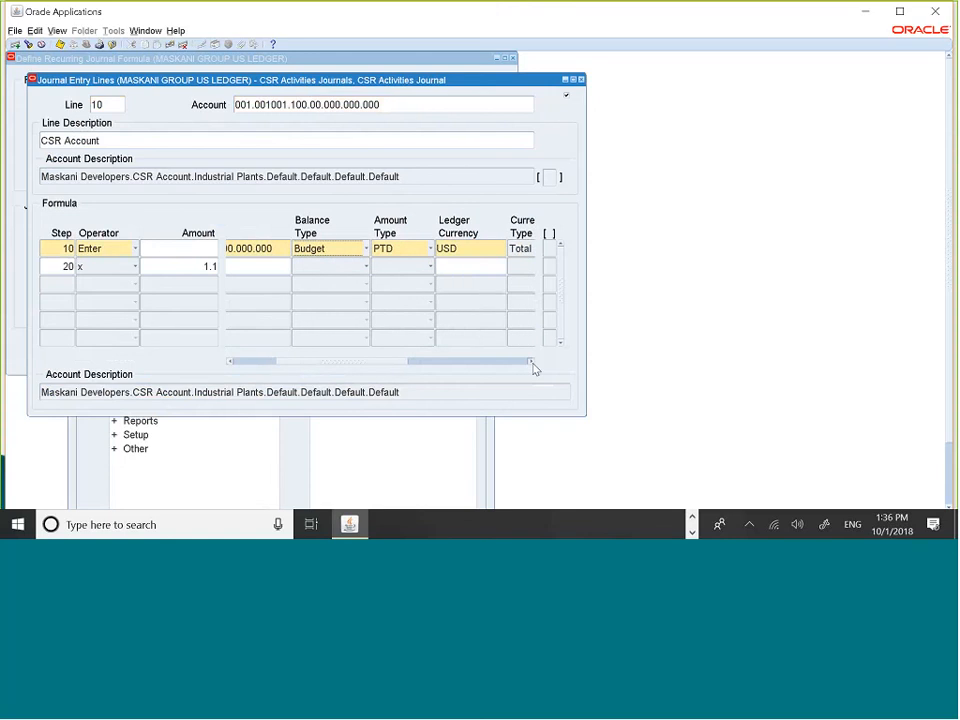
left_click(533, 364)
left_click(533, 364)
left_click(533, 364)
left_click(533, 364)
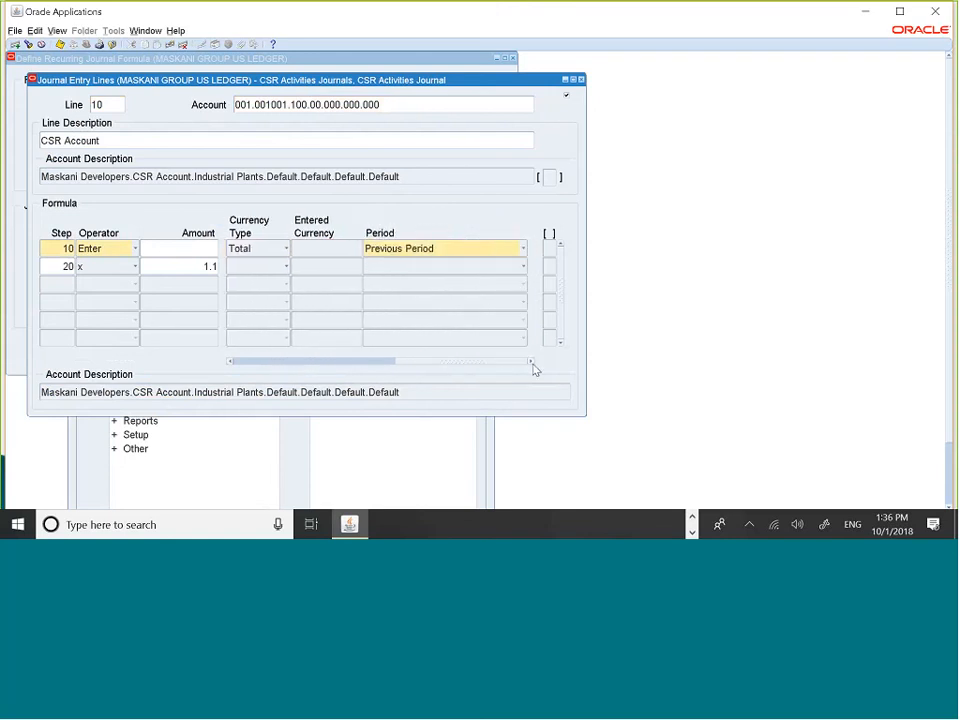
left_click(523, 254)
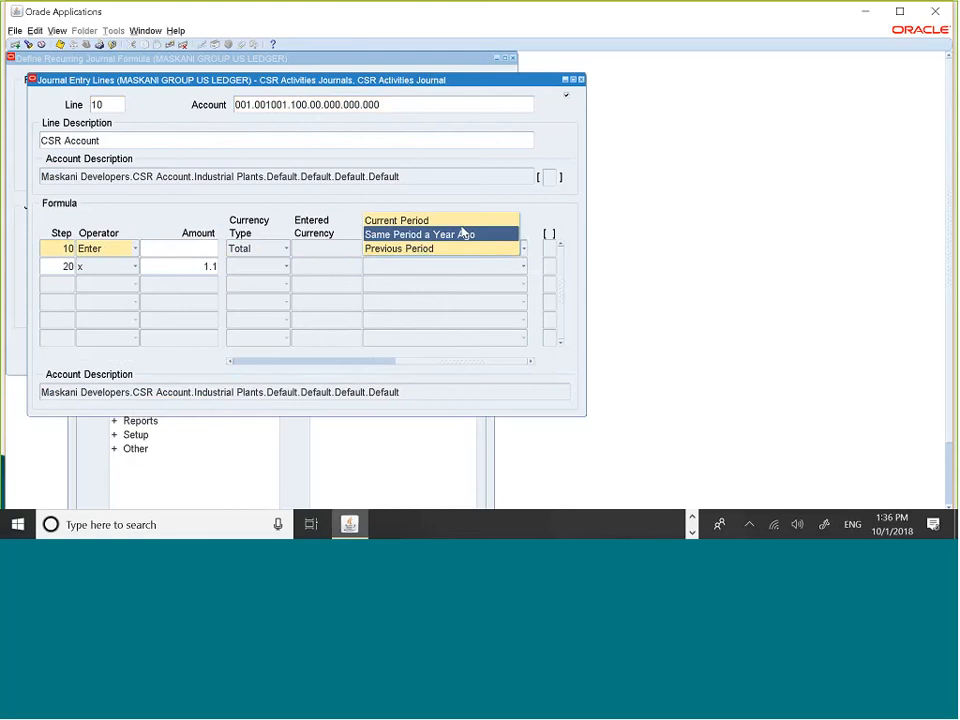
left_click(420, 219)
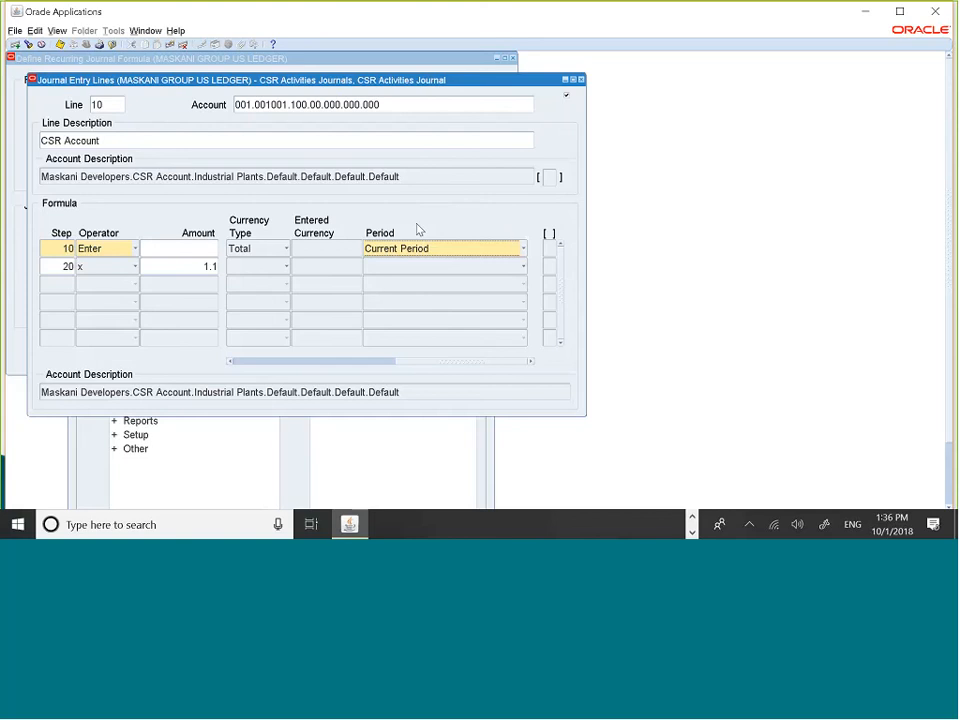
Delete formula step 20, the multiplication by 1.1, from the CSR Account line.
left_click(229, 363)
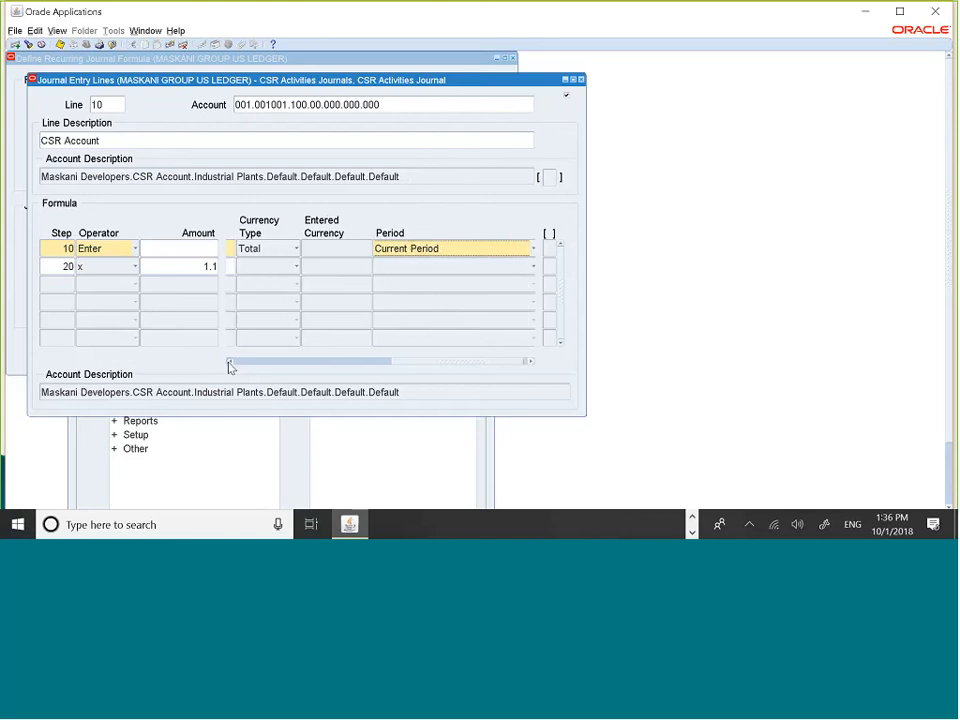
left_click(229, 363)
left_click(229, 363)
left_click(229, 363)
left_click(229, 363)
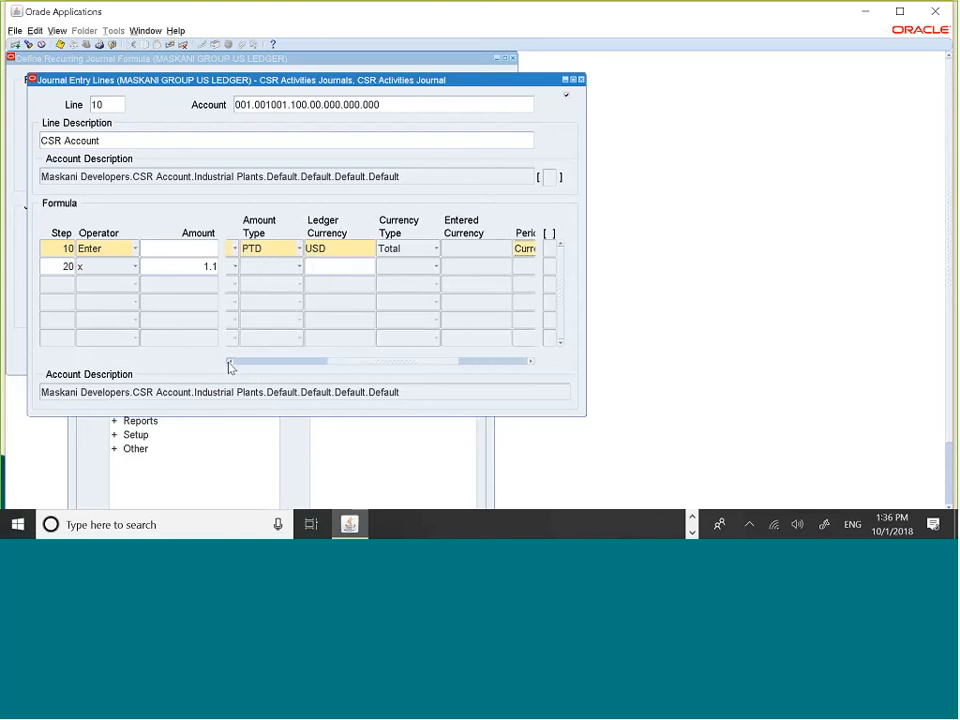
left_click(229, 363)
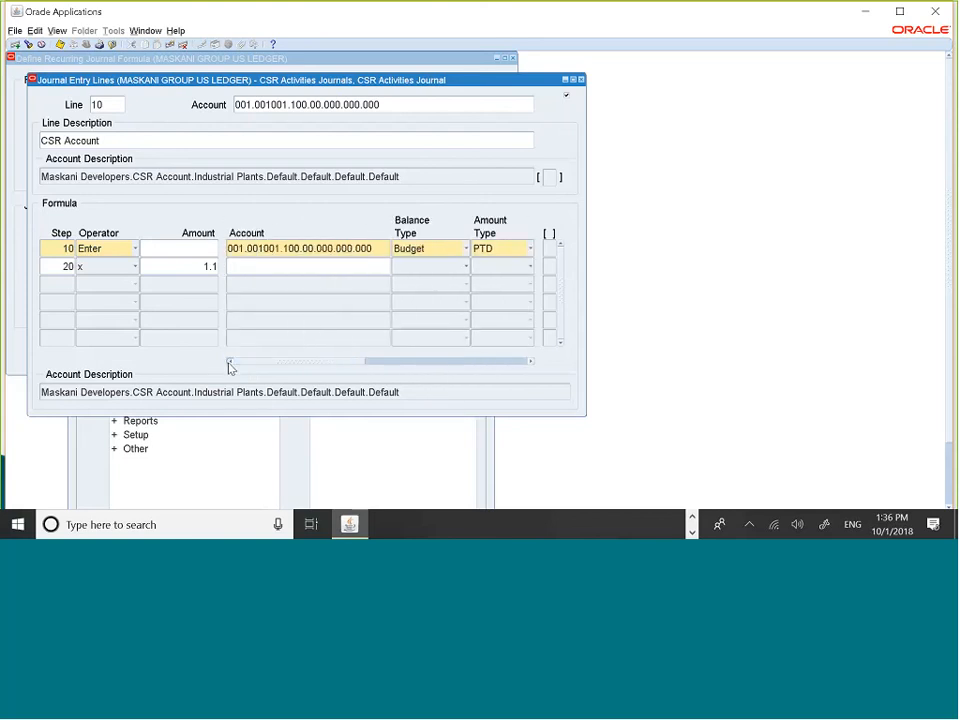
left_click(214, 265)
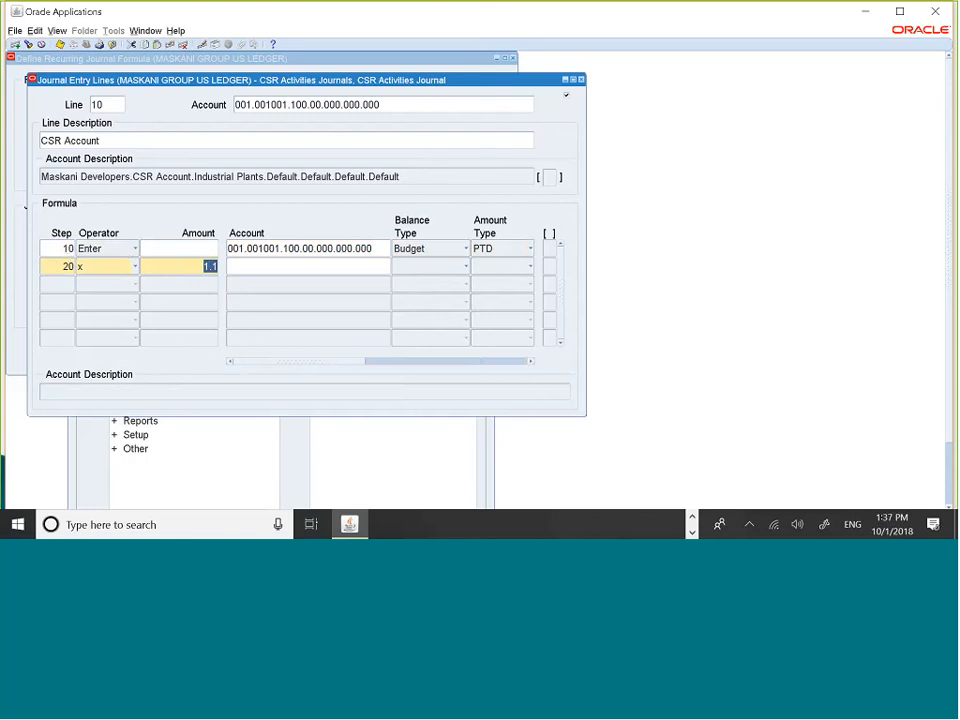
left_click(183, 45)
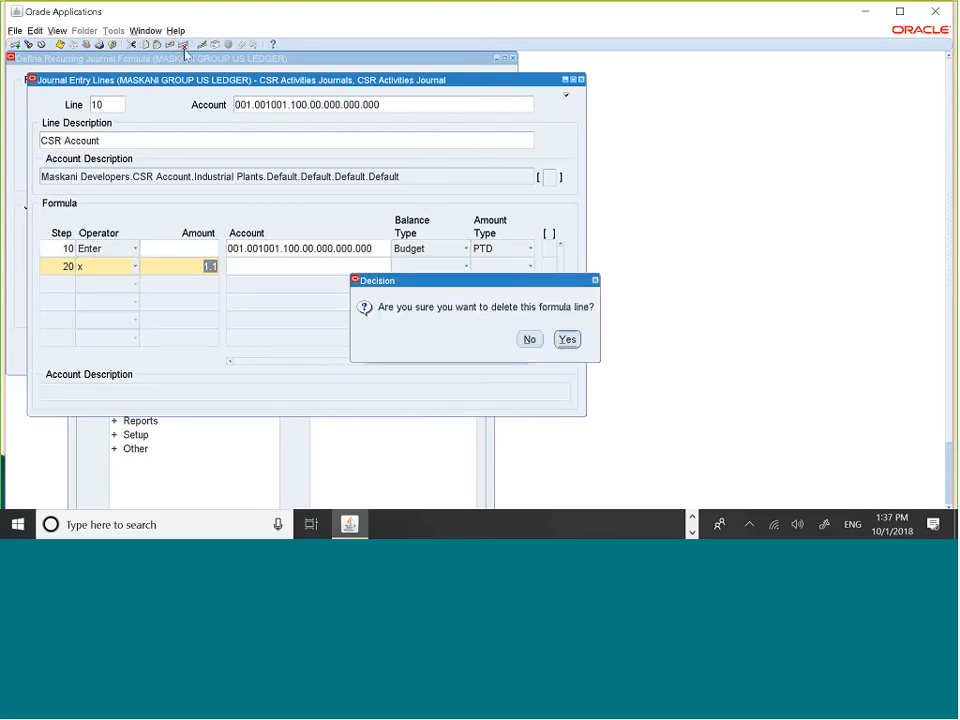
left_click(567, 339)
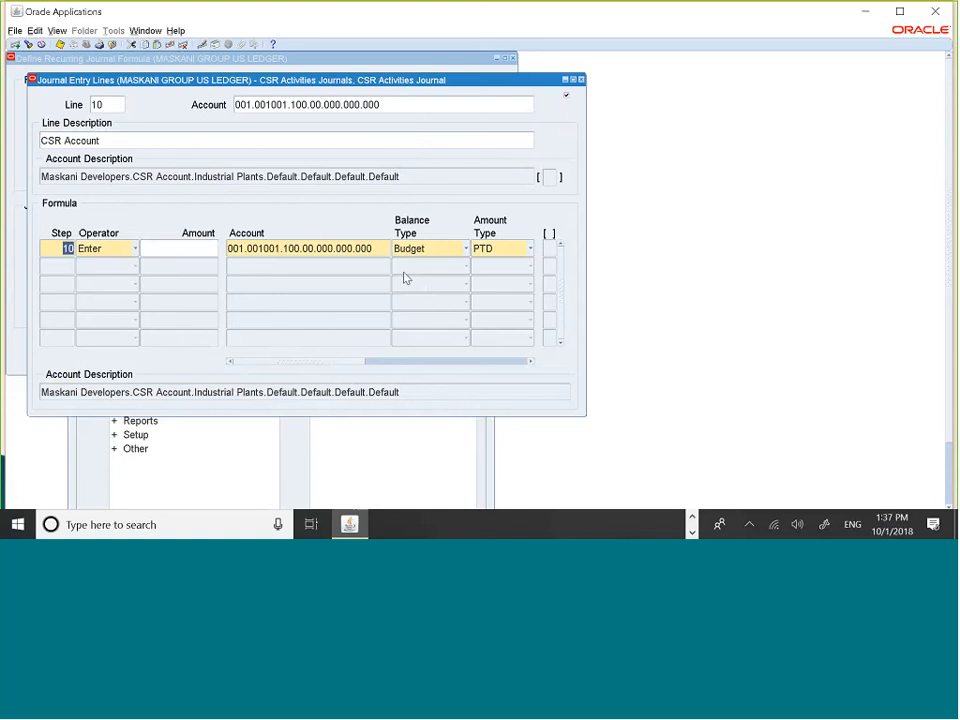
Go to line 9999 for the Cash account, and close the journal lines and recurring journal definition.
left_click(113, 103)
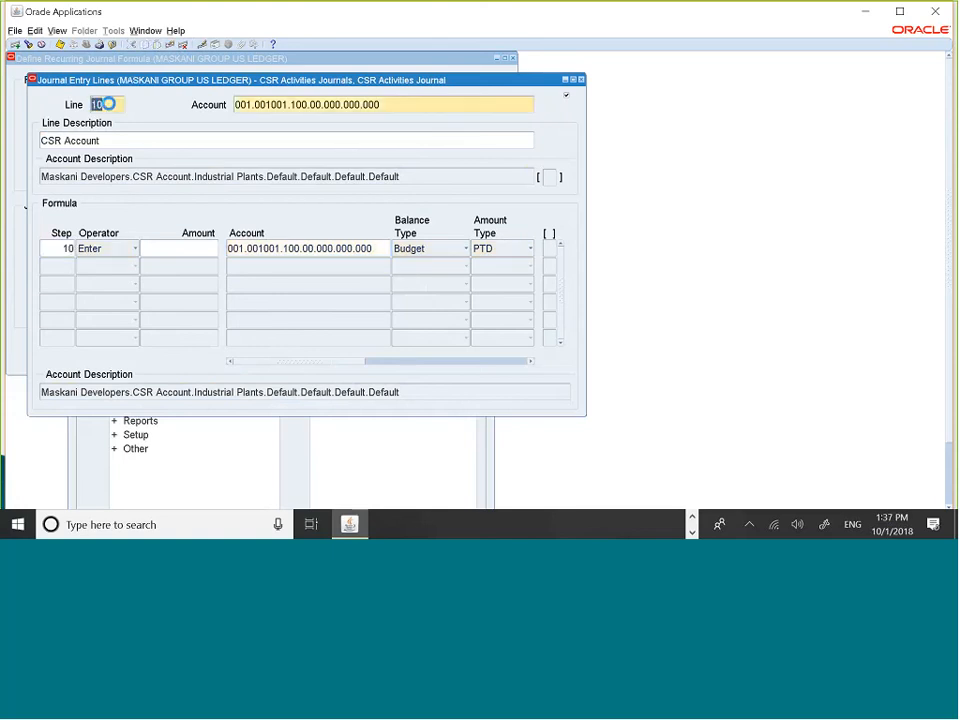
left_click(465, 311)
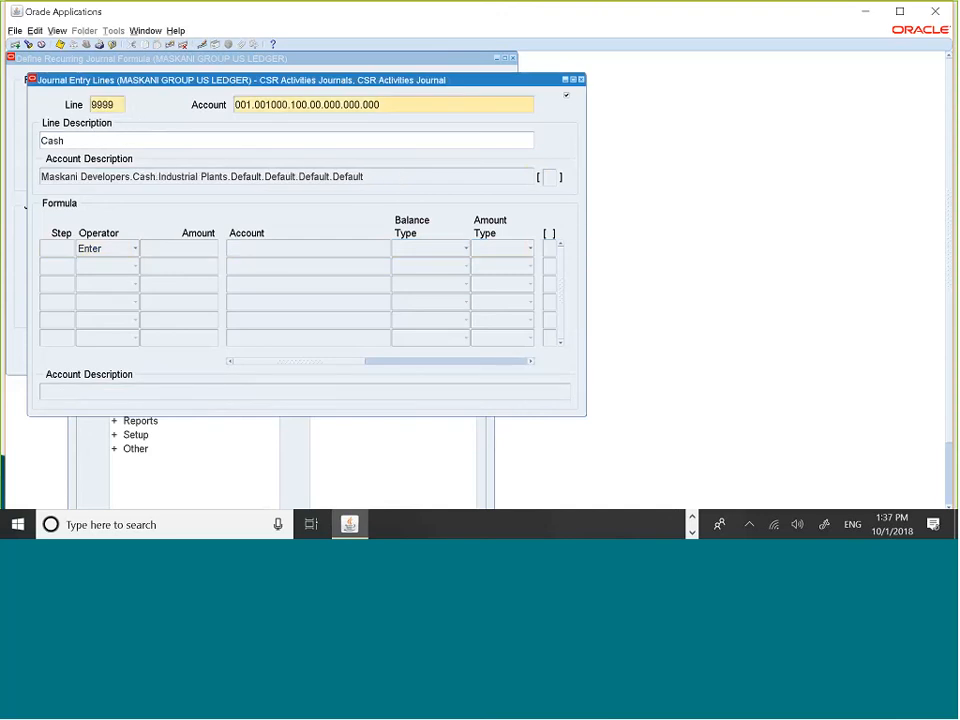
left_click(580, 79)
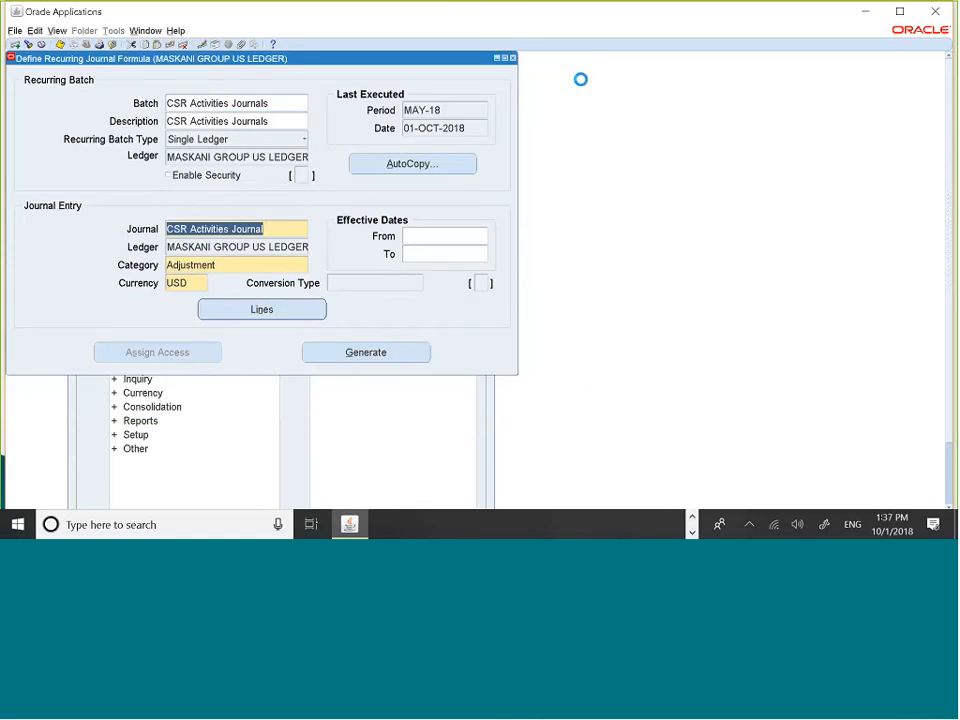
left_click(513, 59)
Open the Generate Recurring Journals form from the Journals functions.
left_click(150, 296)
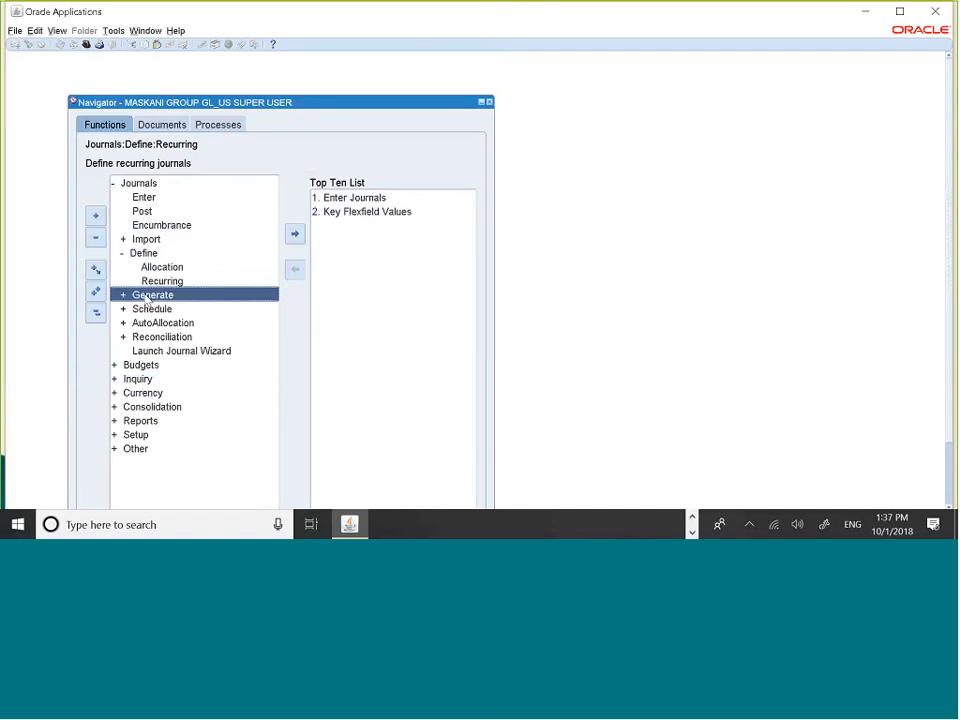
double_click(147, 296)
key("Down")
key("Down")
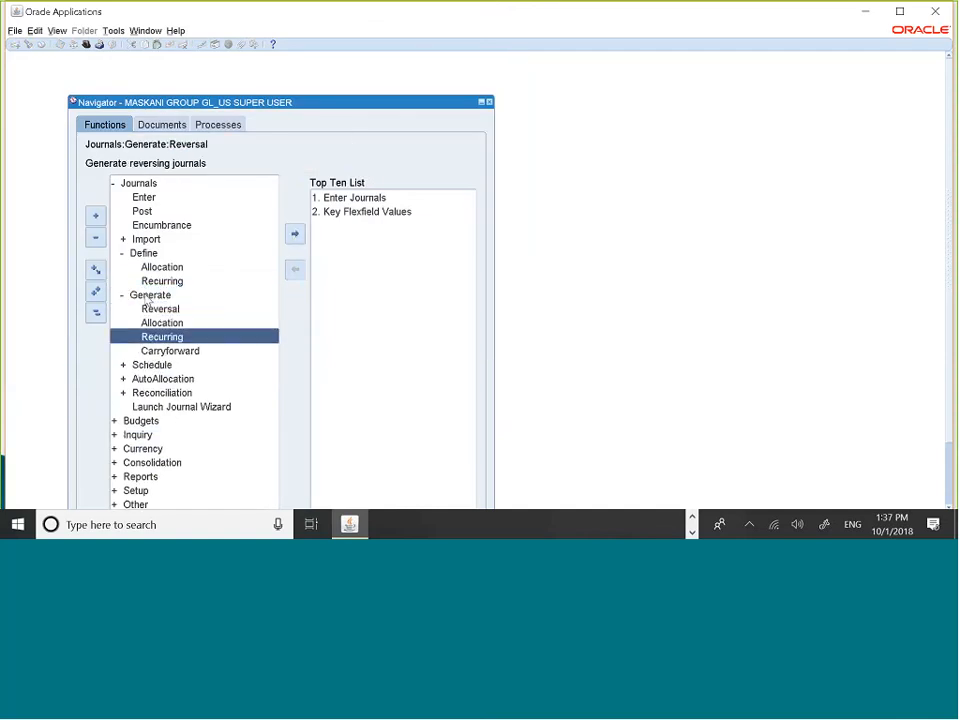
key("Return")
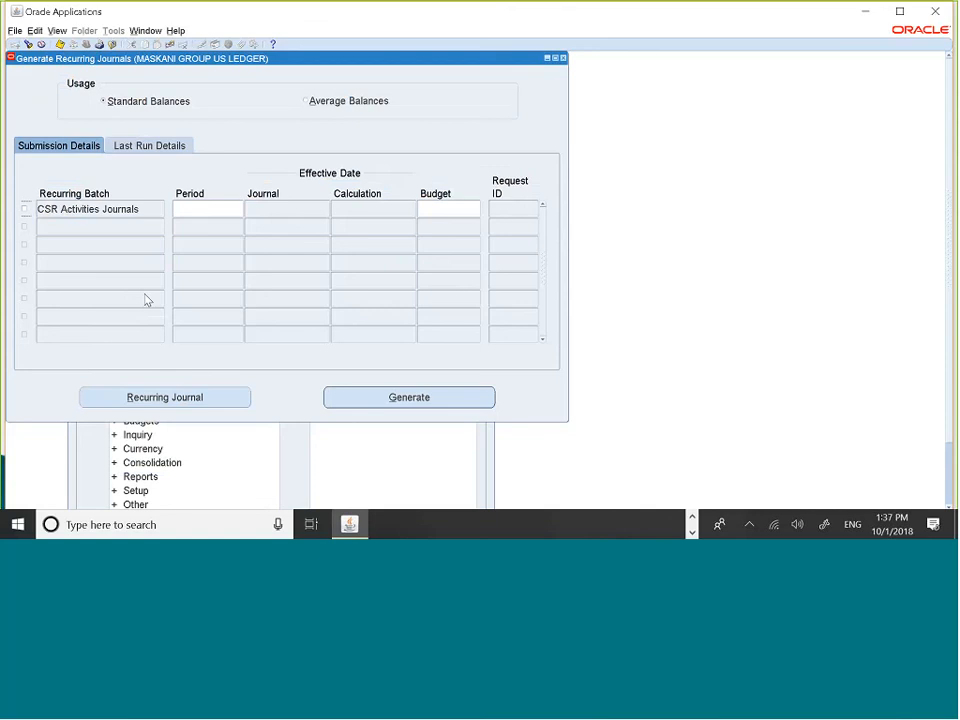
Select the CSR Activities Journals batch for generation and set its period to MAY-18.
left_click(25, 210)
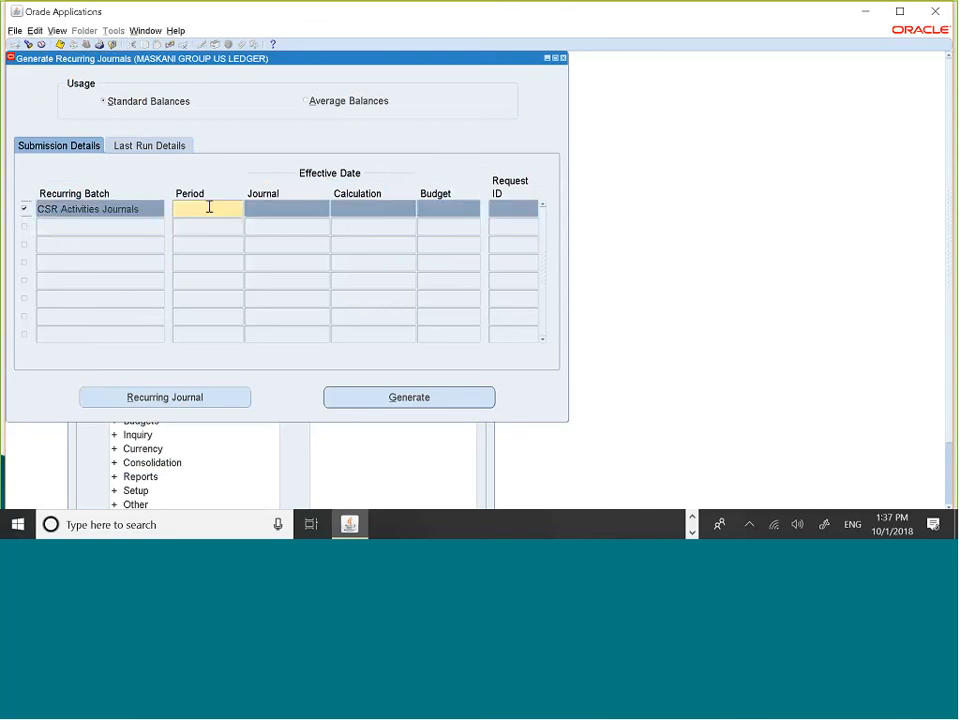
left_click(239, 211)
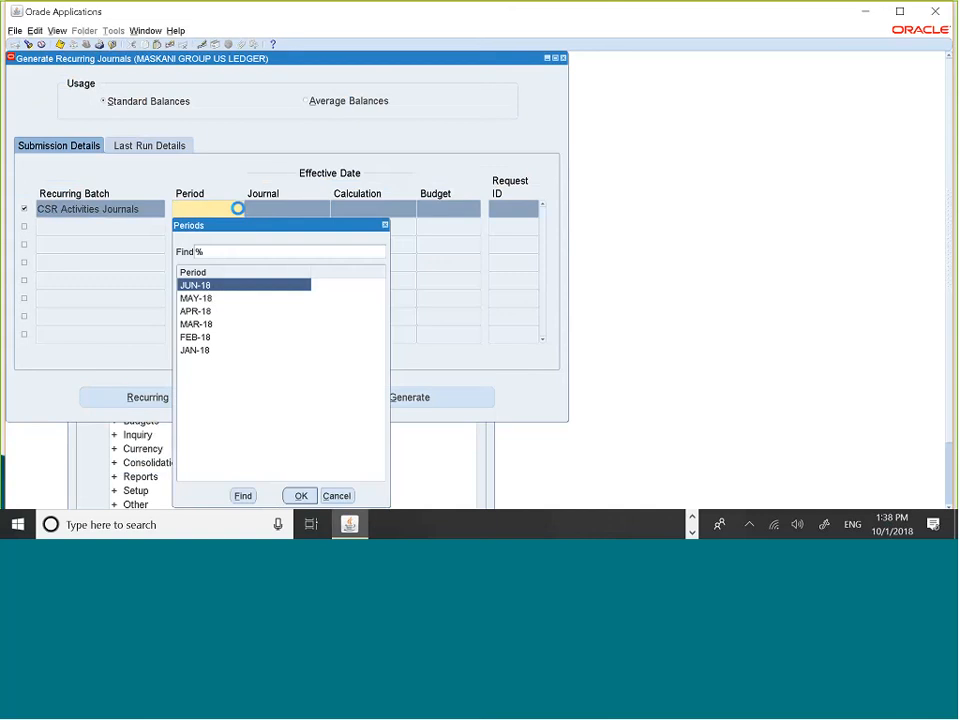
left_click(205, 299)
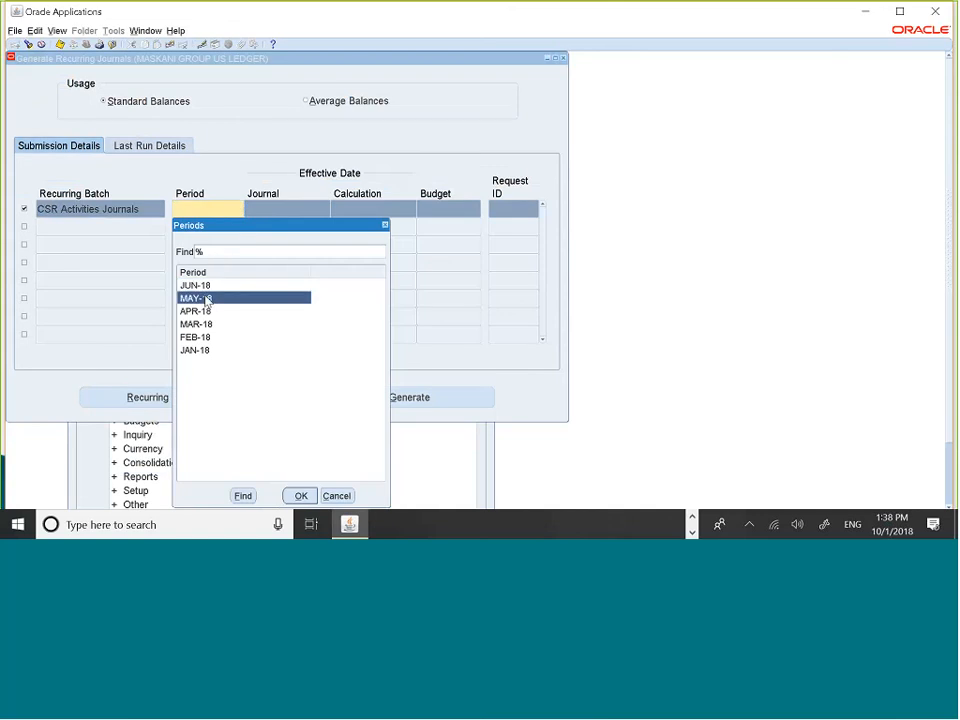
left_click(301, 496)
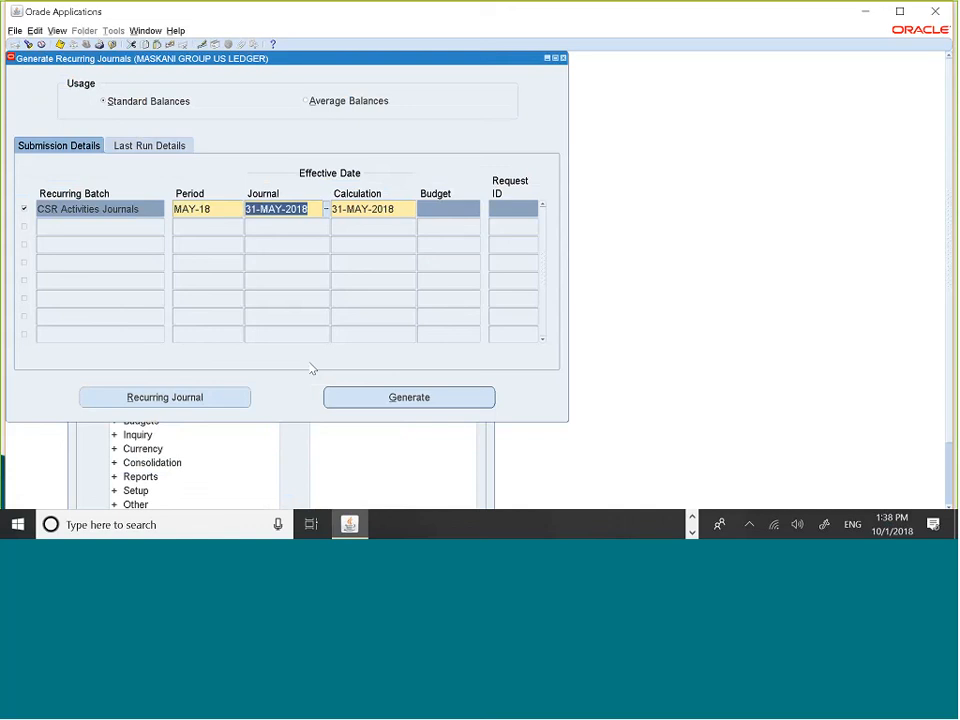
Assign the MASKANI COOP budget to the batch, generate the recurring journal, and select the batch in its last run details.
left_click(433, 209)
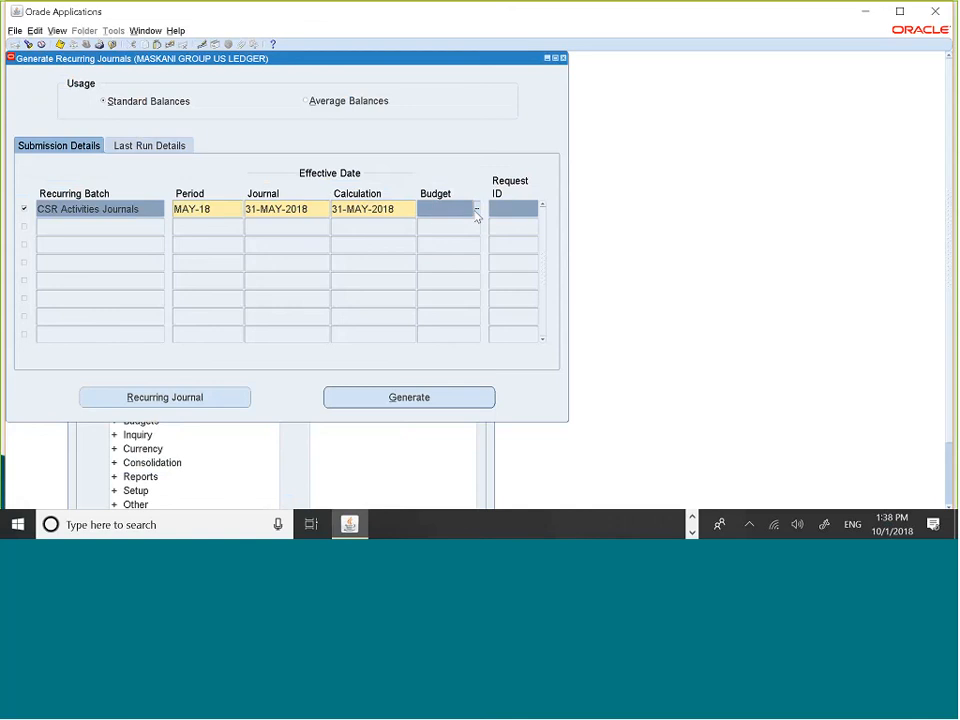
left_click(476, 210)
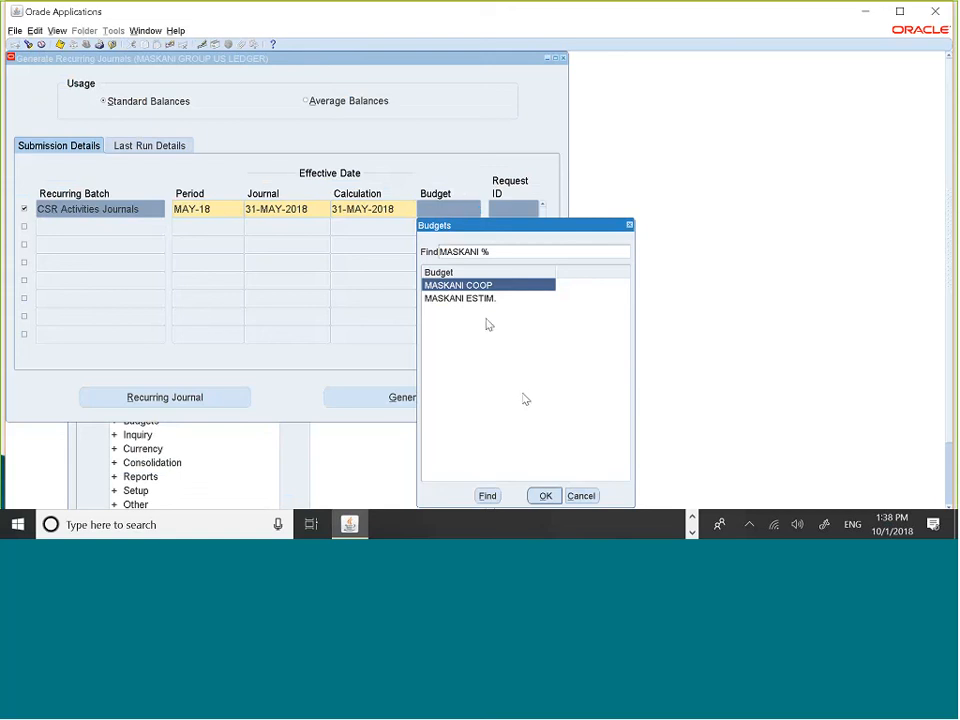
left_click(548, 496)
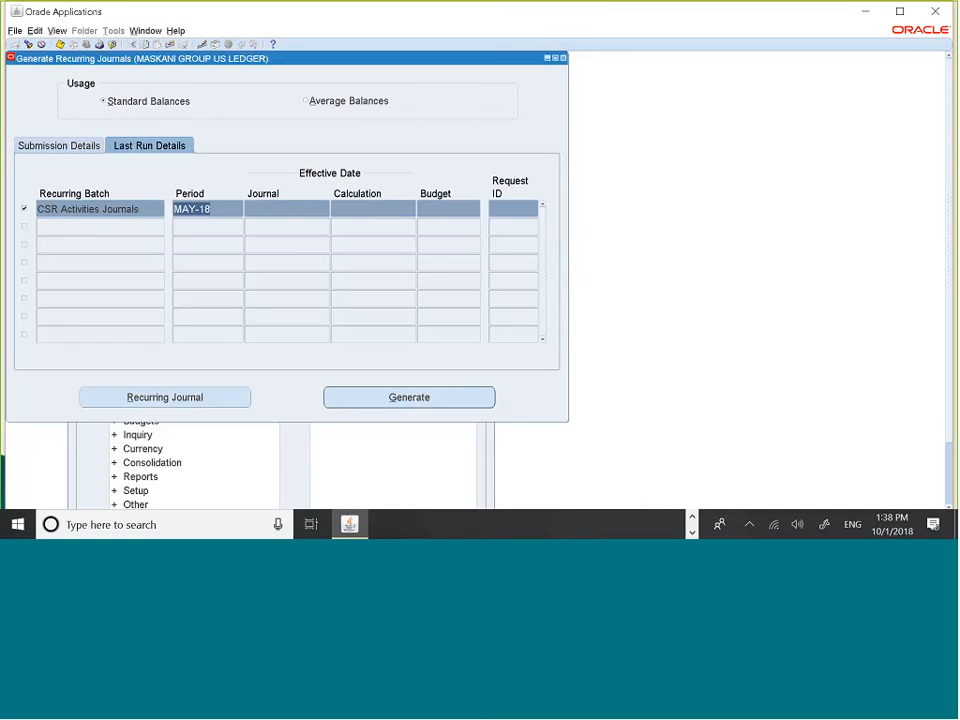
left_click(424, 398)
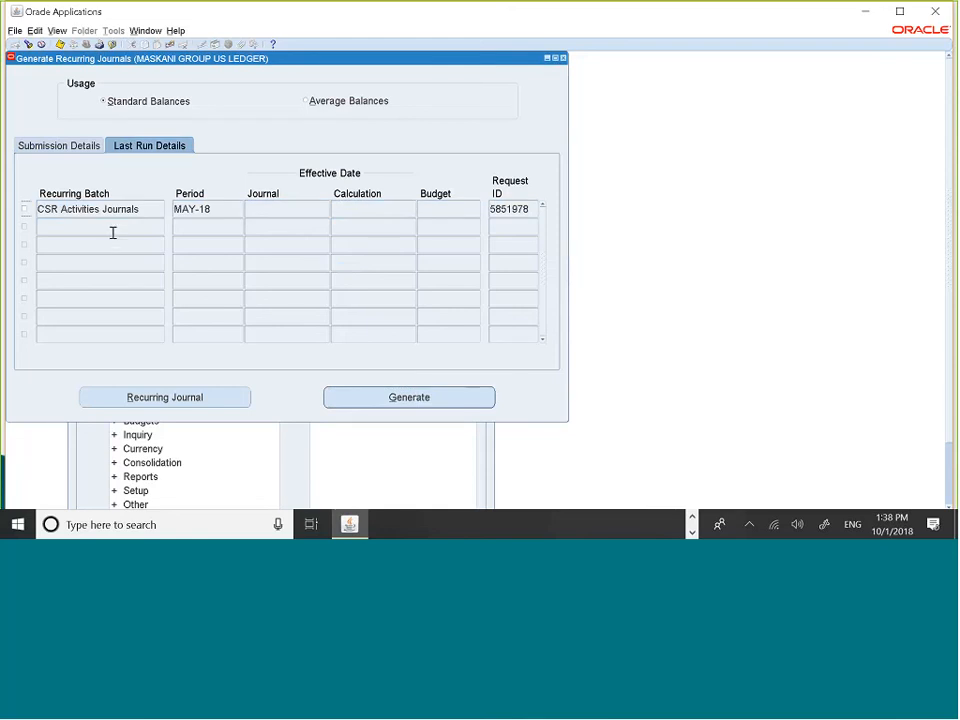
left_click(25, 209)
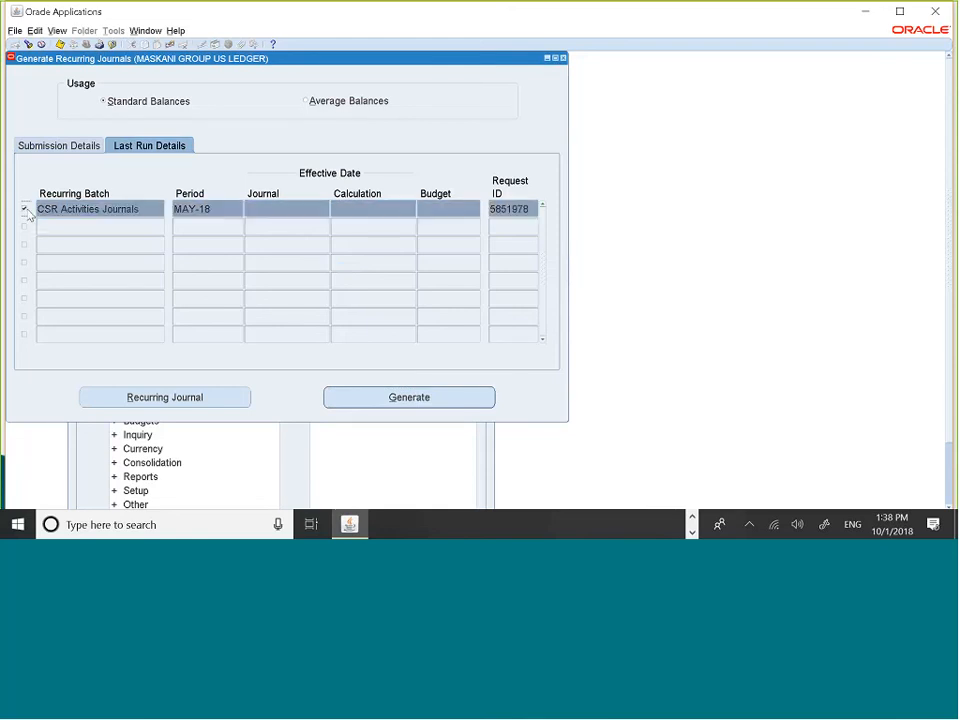
left_click(152, 209)
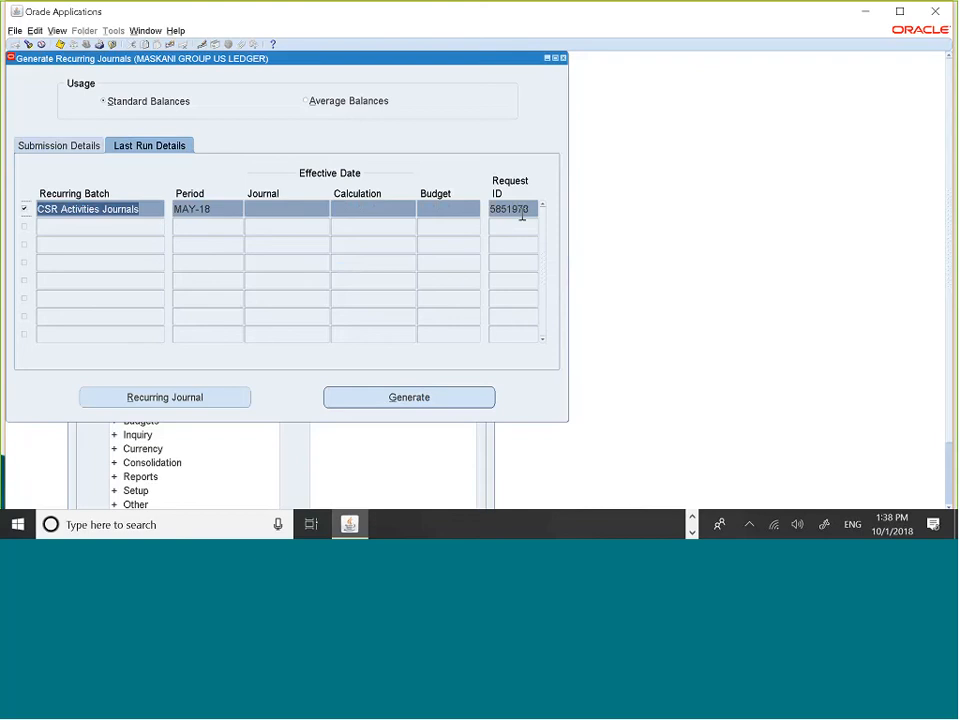
Copy the CSR Activities Journals batch's request ID and find that specific concurrent request to check its progress.
left_click(494, 209)
double_click(491, 209)
key("ctrl+c")
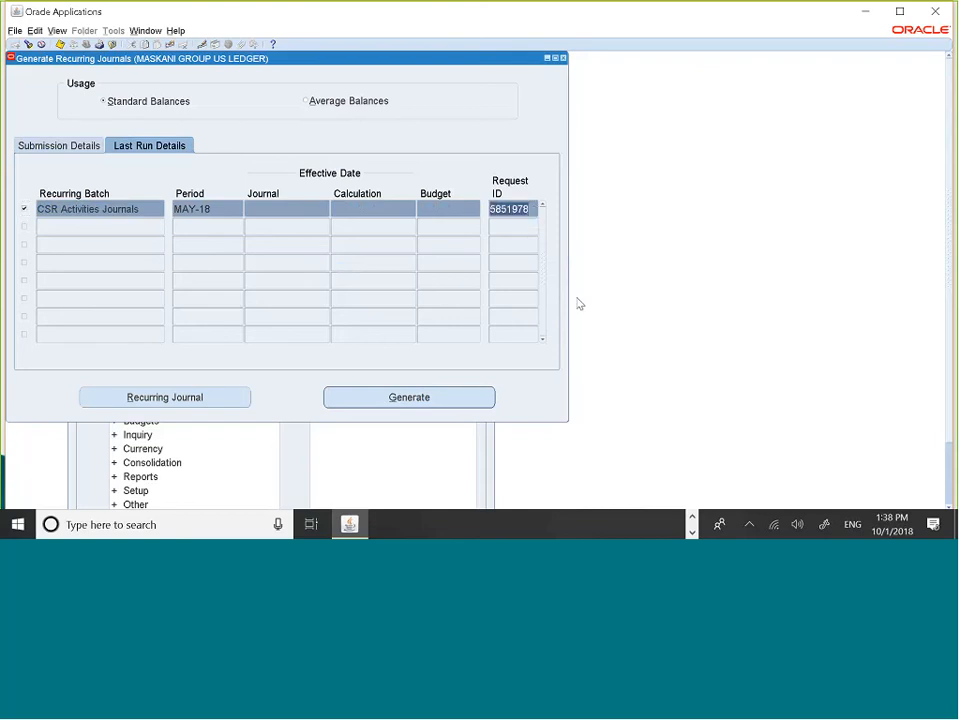
left_click(57, 31)
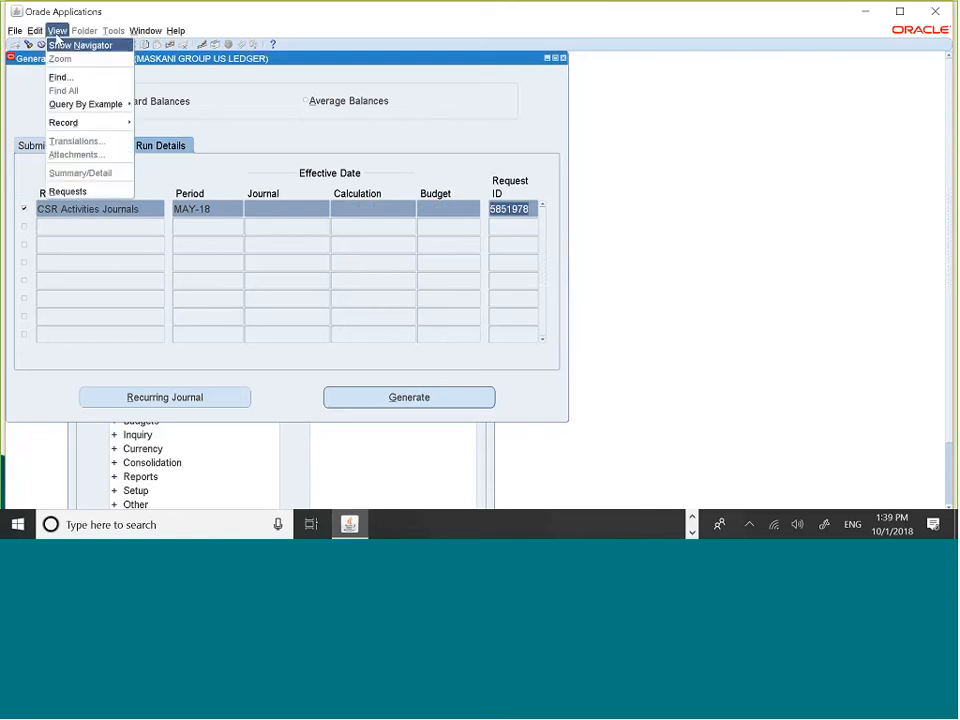
left_click(56, 33)
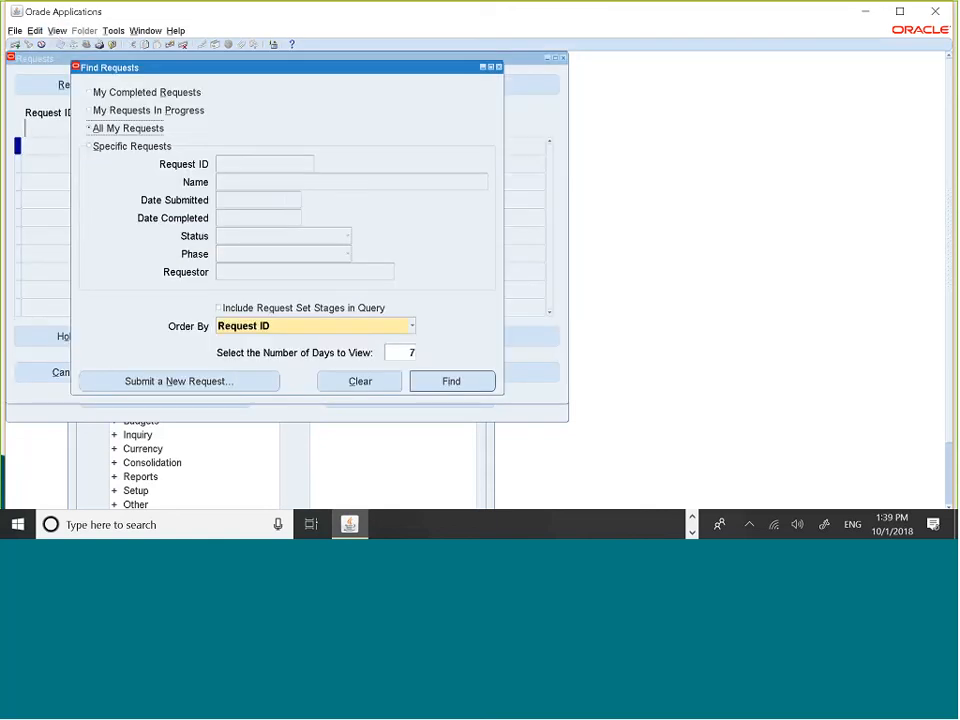
left_click(89, 146)
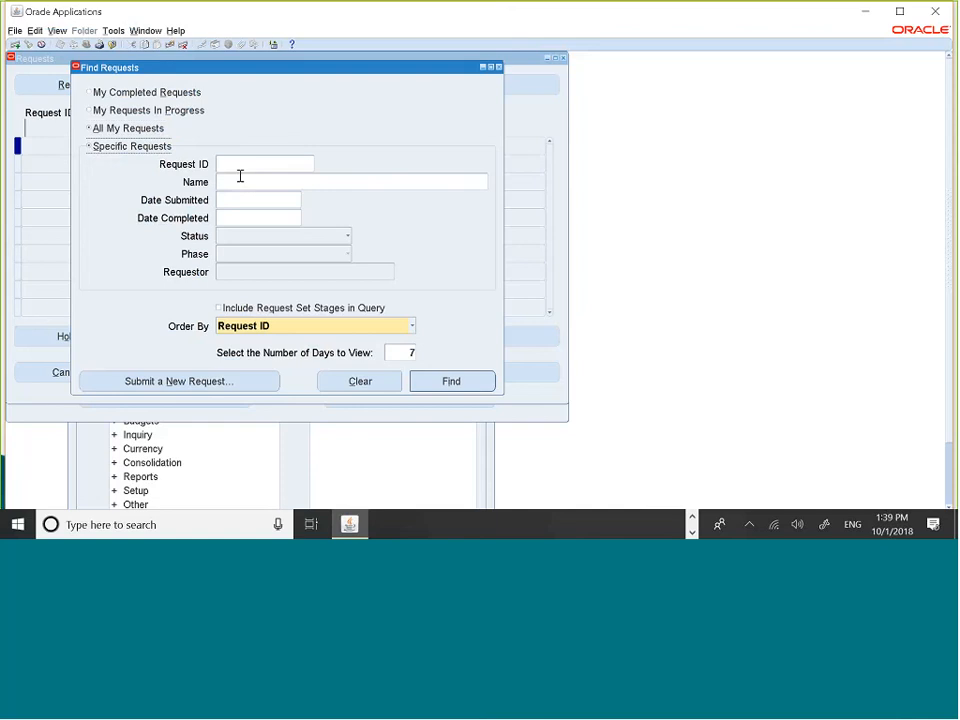
key("ctrl+v")
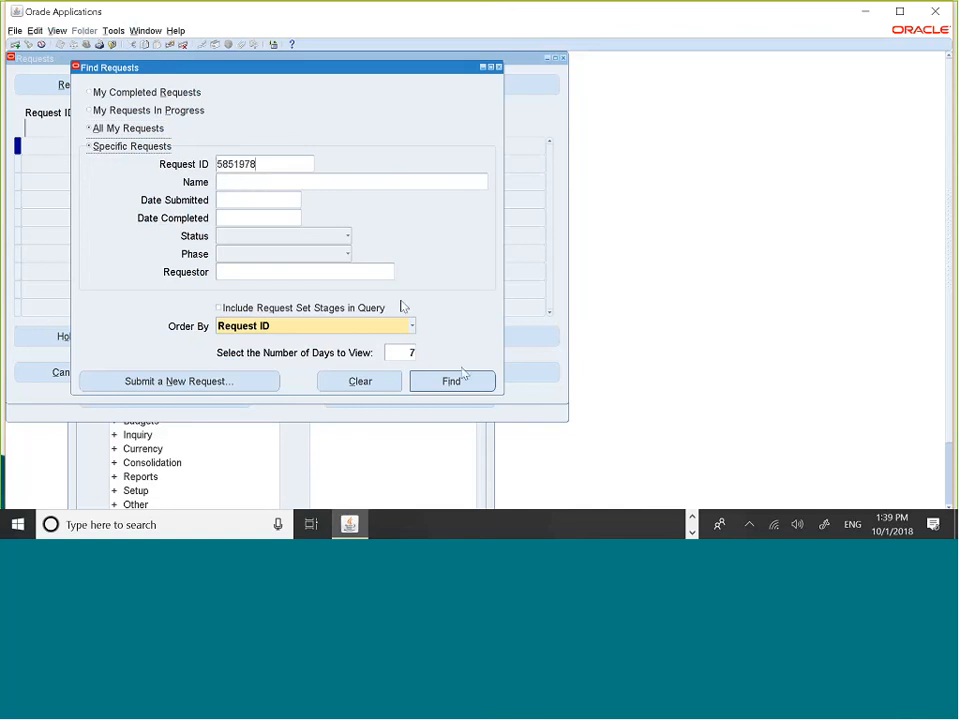
left_click(455, 379)
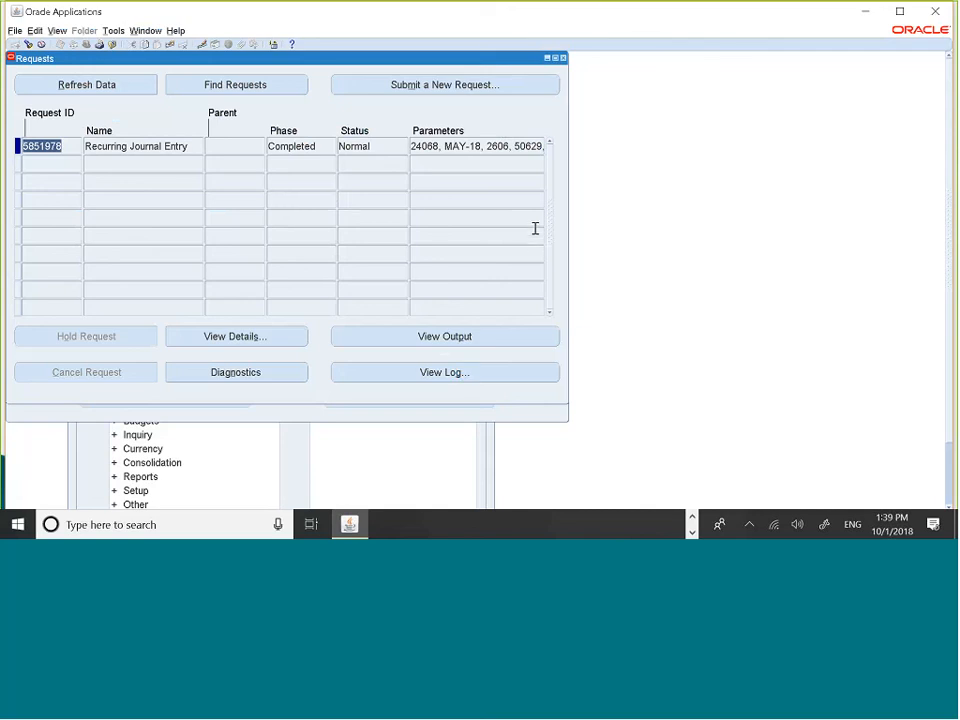
Close the Requests and Generate Recurring Journals forms without saving the changes.
left_click(564, 59)
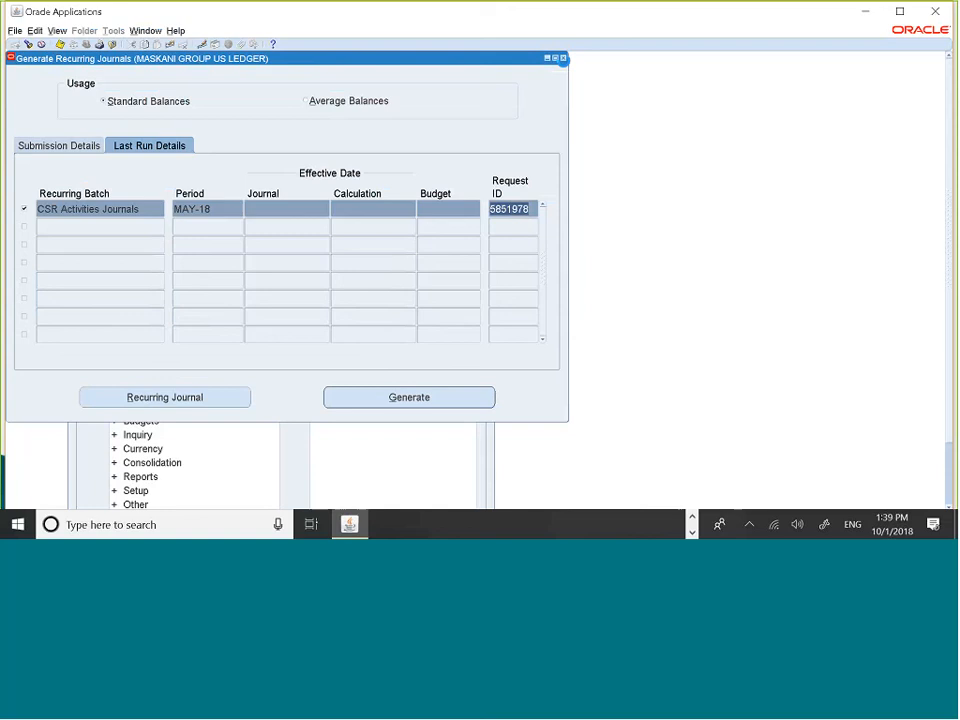
left_click(563, 58)
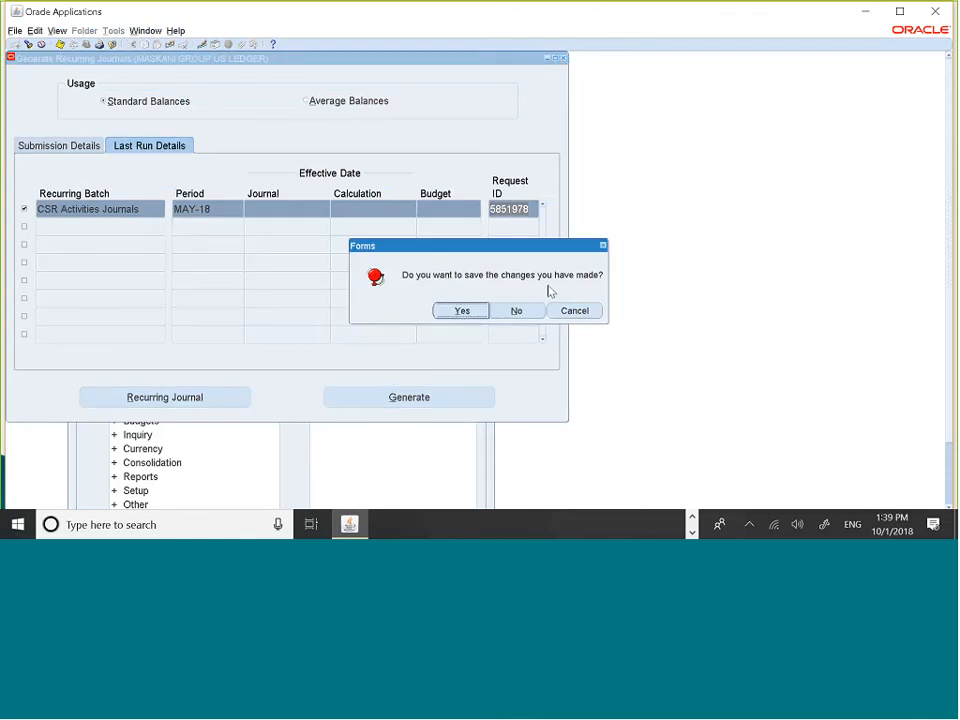
left_click(520, 311)
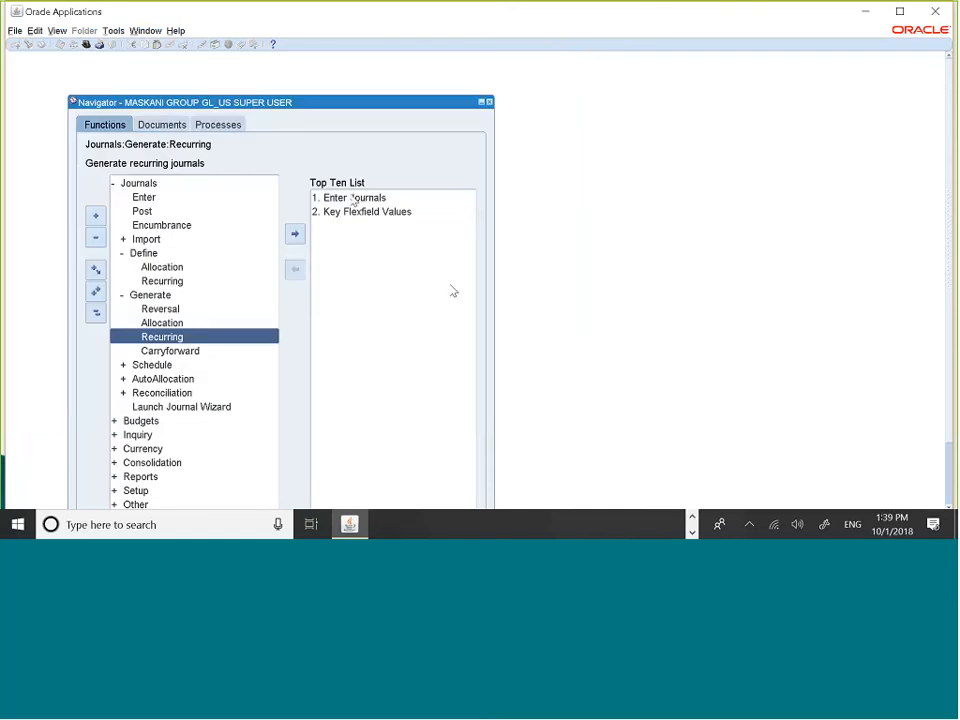
Open Enter Journals from the Top Ten List and find the journals for period MAY-18.
left_click(345, 198)
double_click(345, 198)
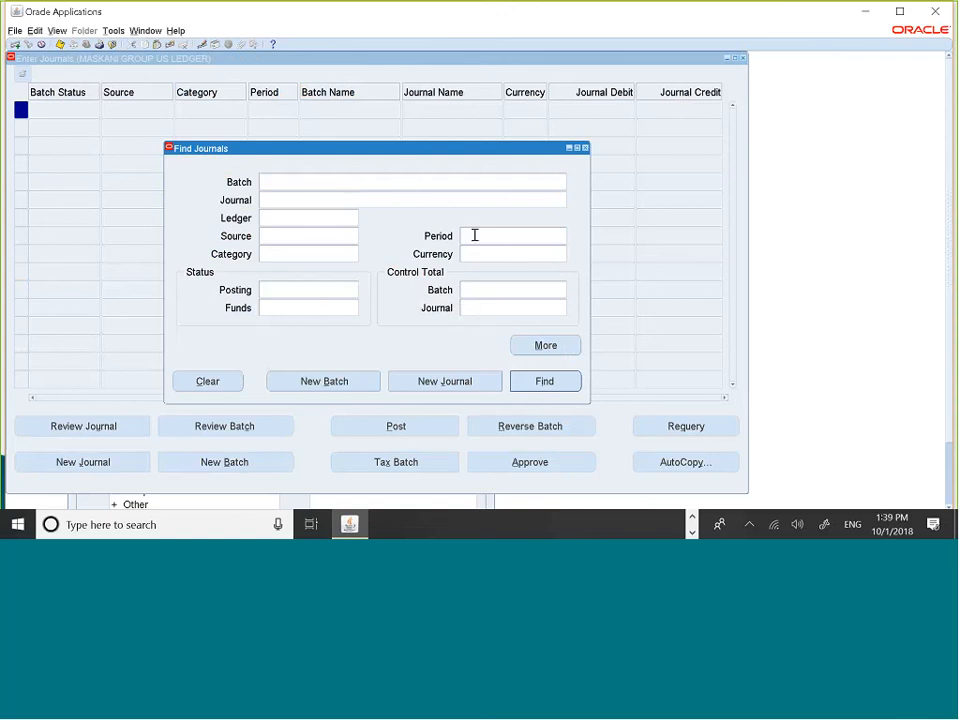
left_click(474, 236)
type("may")
key("Tab")
left_click(557, 381)
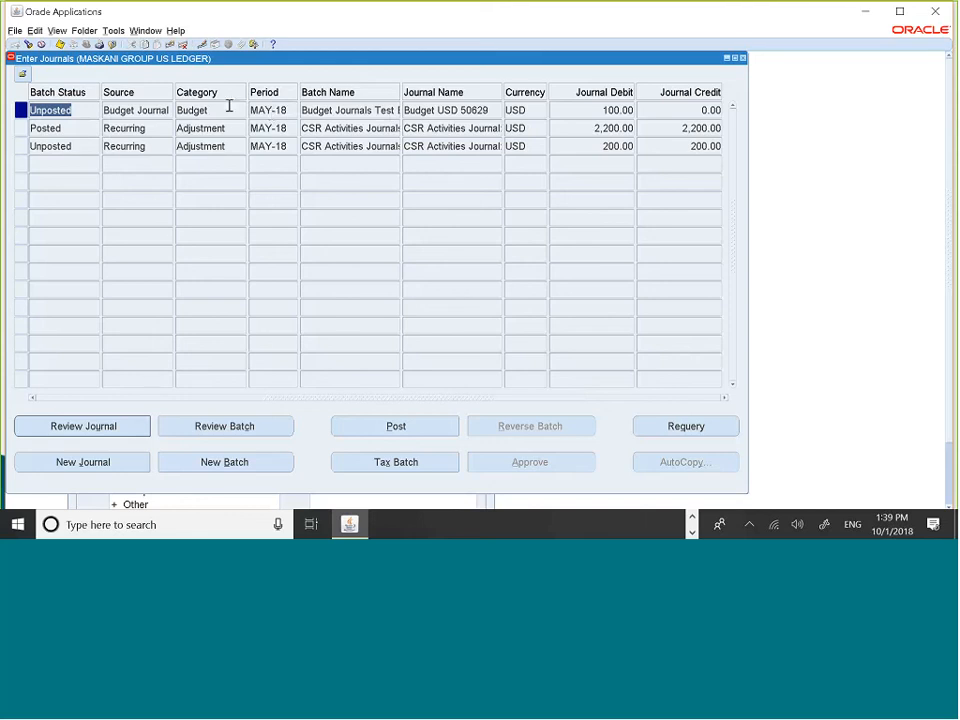
Review the unposted Budget USD 50629 journal and close it.
left_click(126, 432)
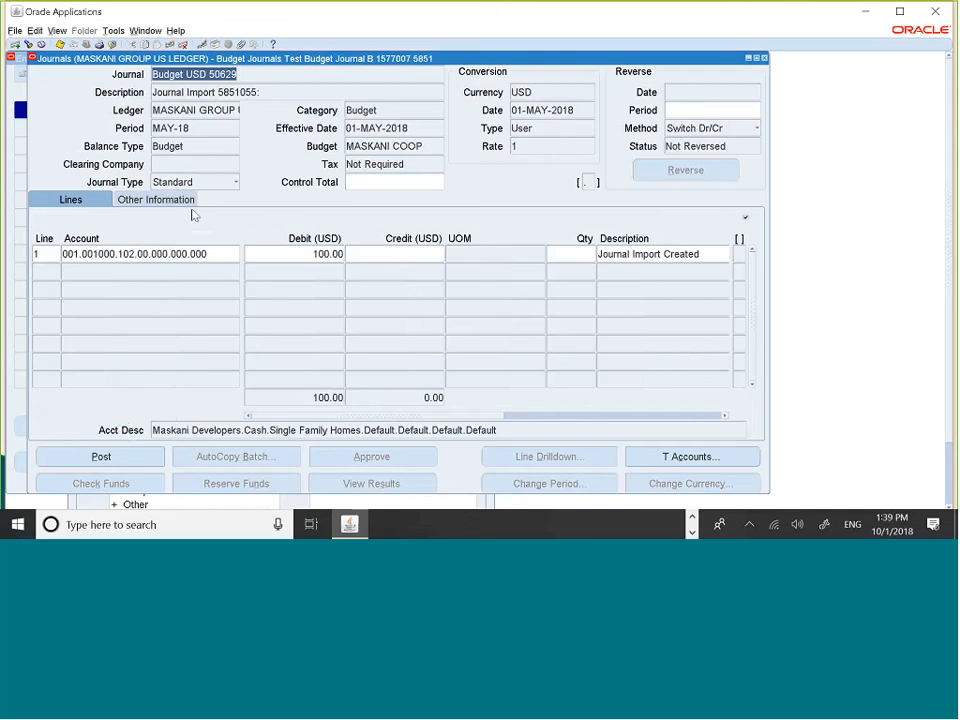
left_click(763, 58)
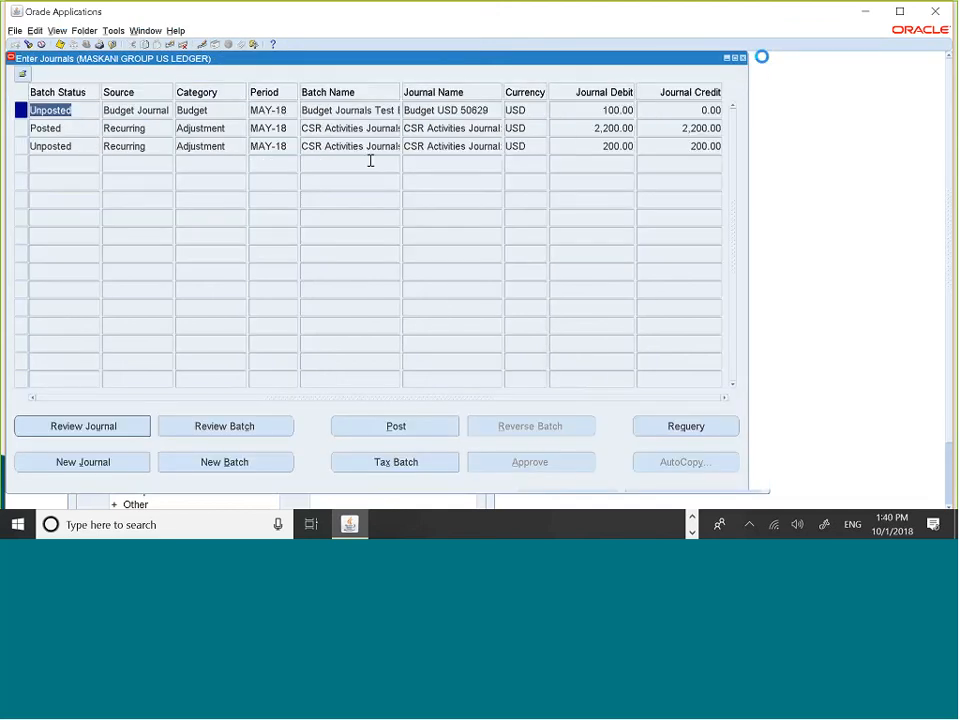
Open the unposted recurring CSR Activities journal for MAY-18 and post it.
left_click(57, 147)
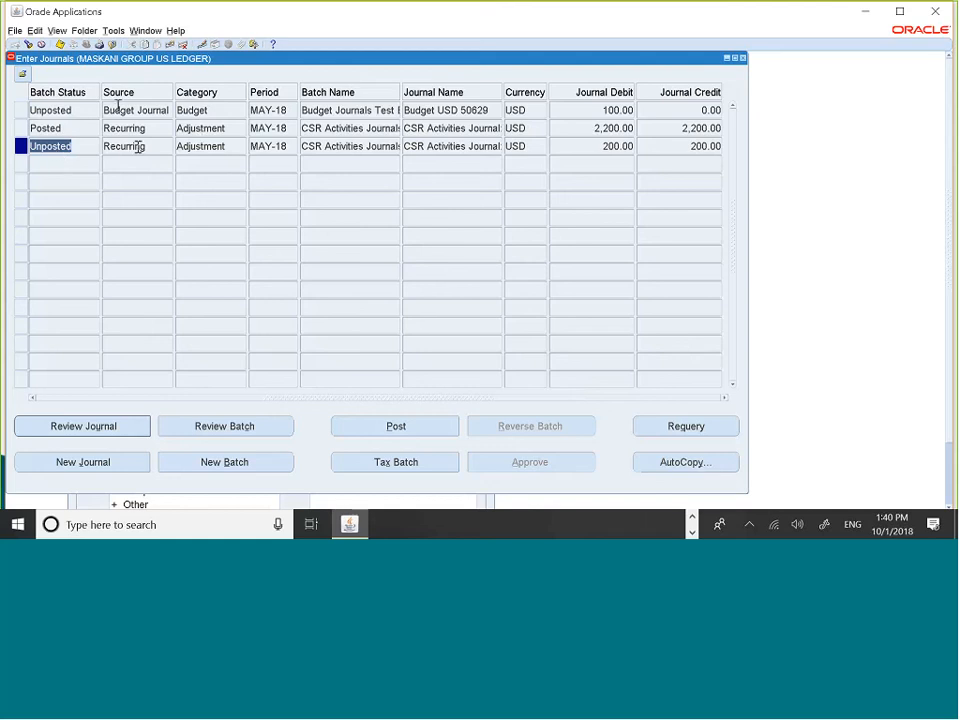
left_click(110, 427)
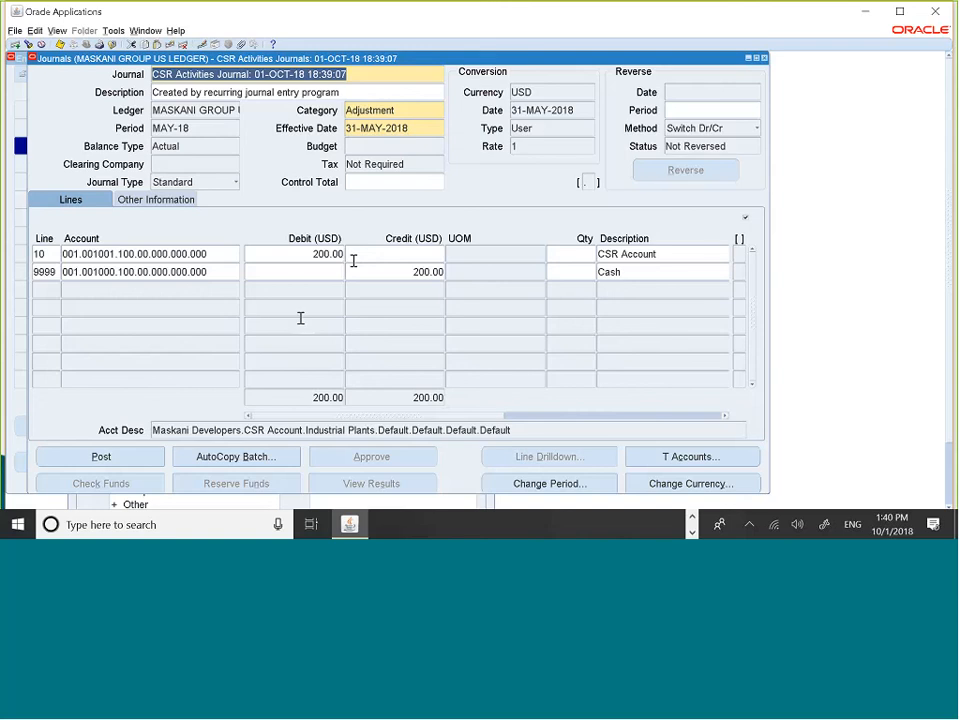
left_click(110, 455)
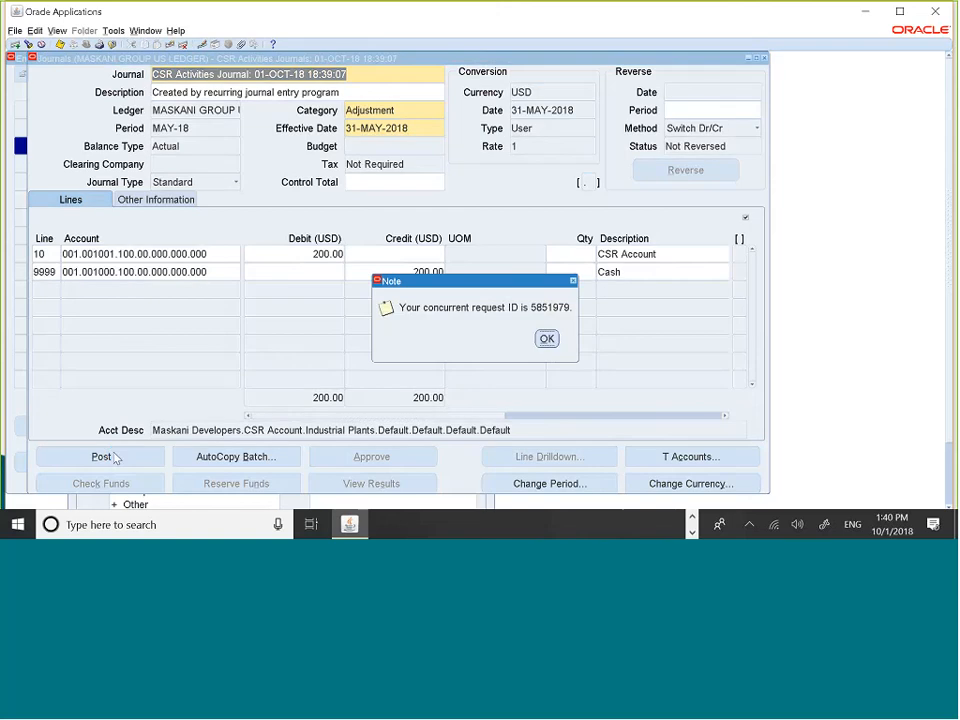
left_click(547, 340)
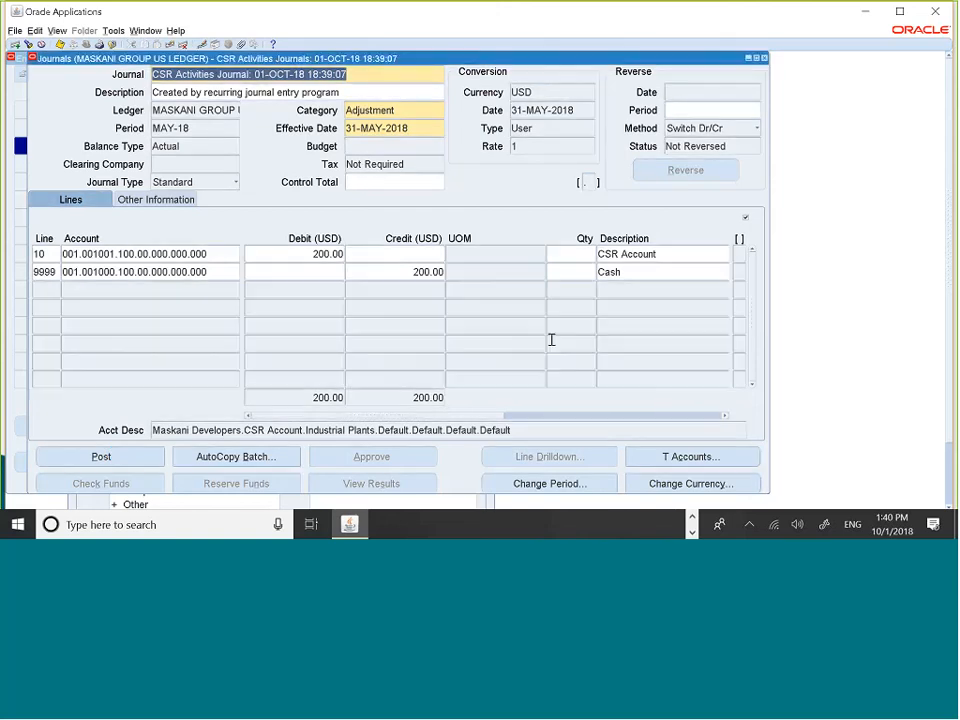
Switch to the presentation slide show with the Types of Recurring Journal (Templates) slide.
key("super+Tab")
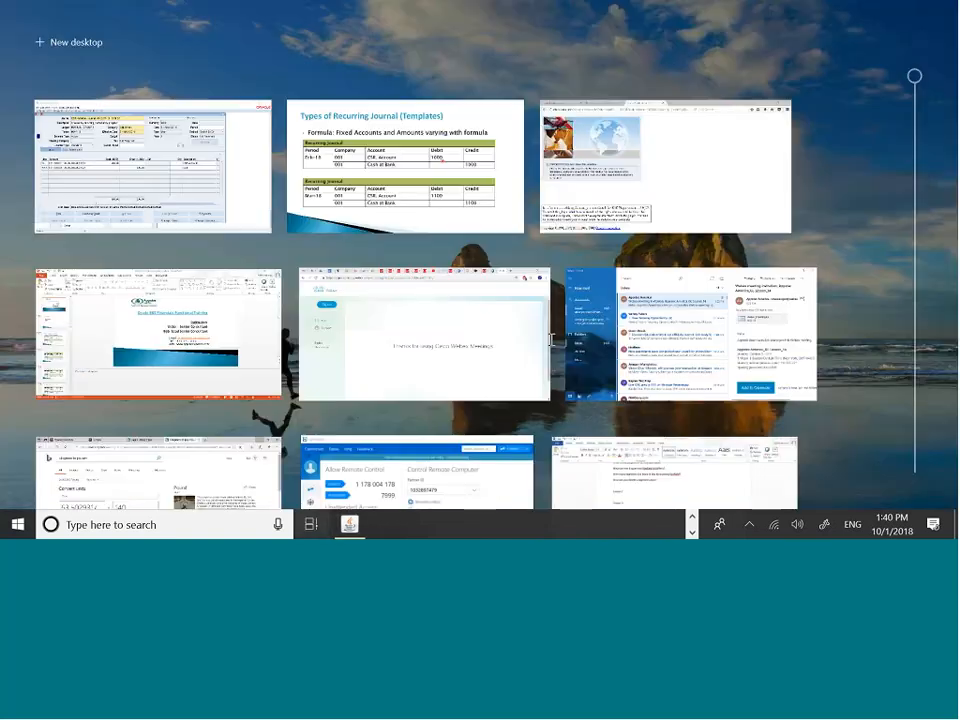
left_click(421, 184)
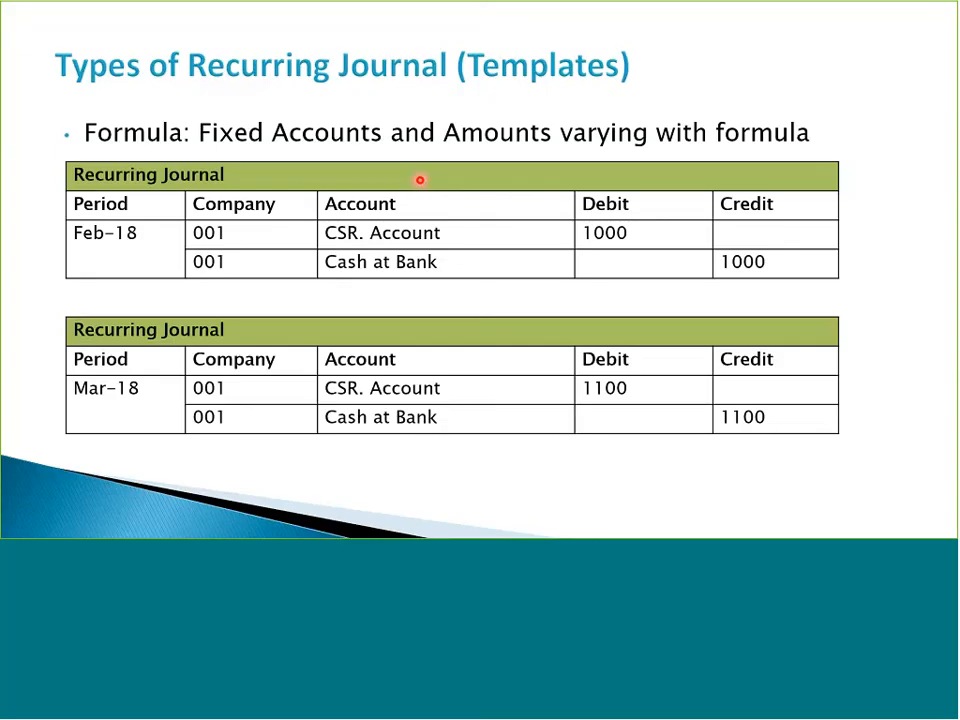